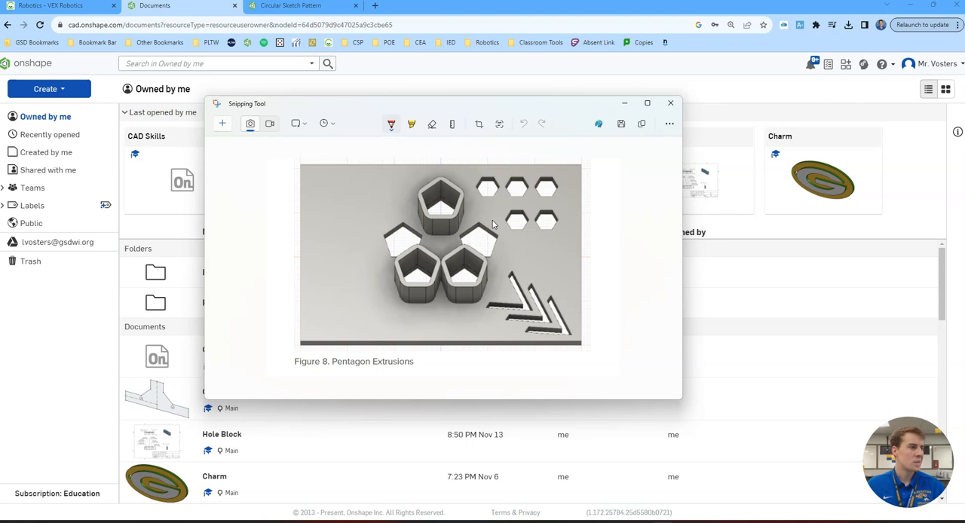
- Close the reference image and open folder 1.3 inside the IED_2023-24 folder
click(670, 103)
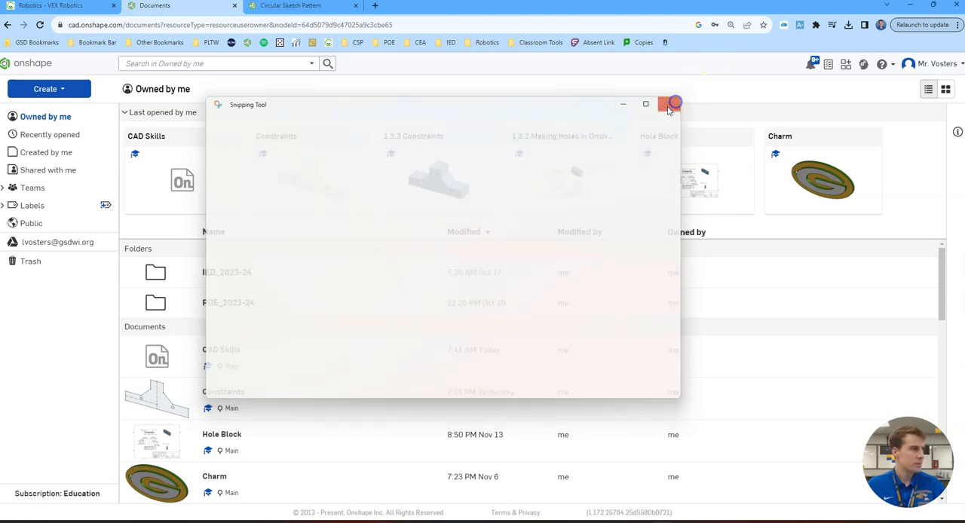
click(230, 273)
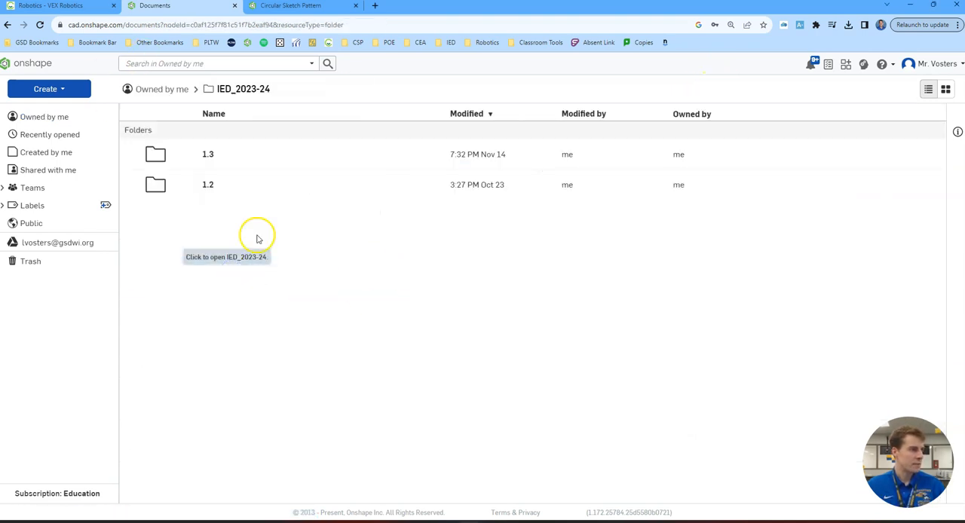
click(210, 155)
- Create a new document named 1.3.4 CAD Skills in folder 1.3
click(52, 89)
click(60, 108)
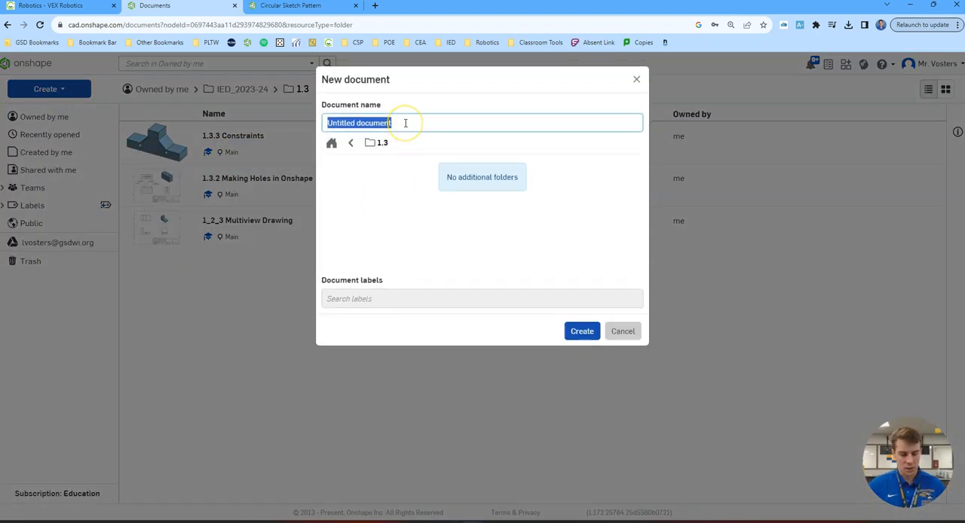
text(1.3.4 CAD Skills)
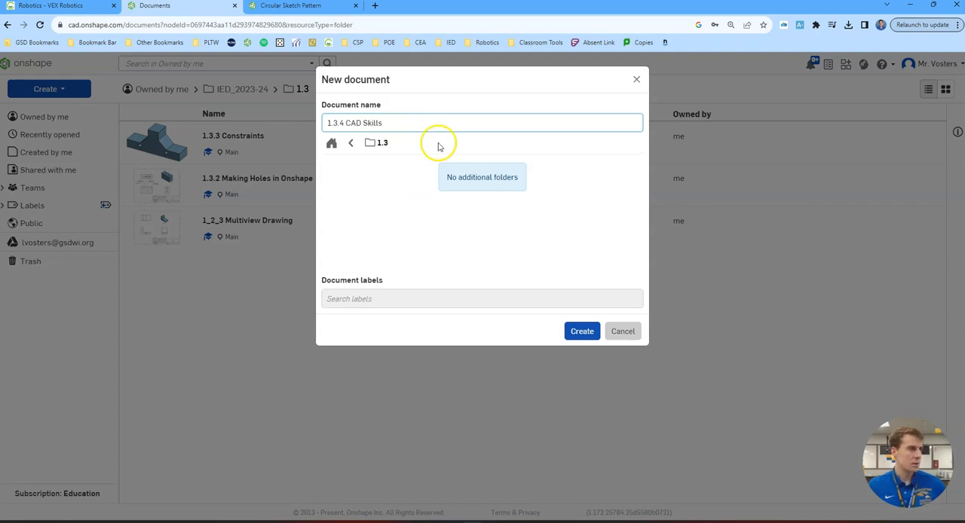
click(590, 331)
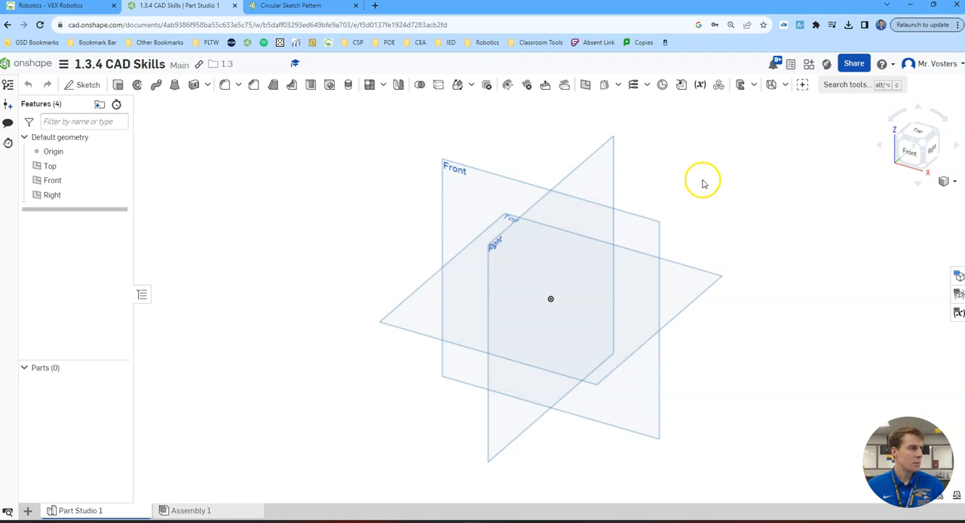
- Start a sketch on the Front plane, hide the Top, Front and Right planes, and face the sketch from the front
click(85, 84)
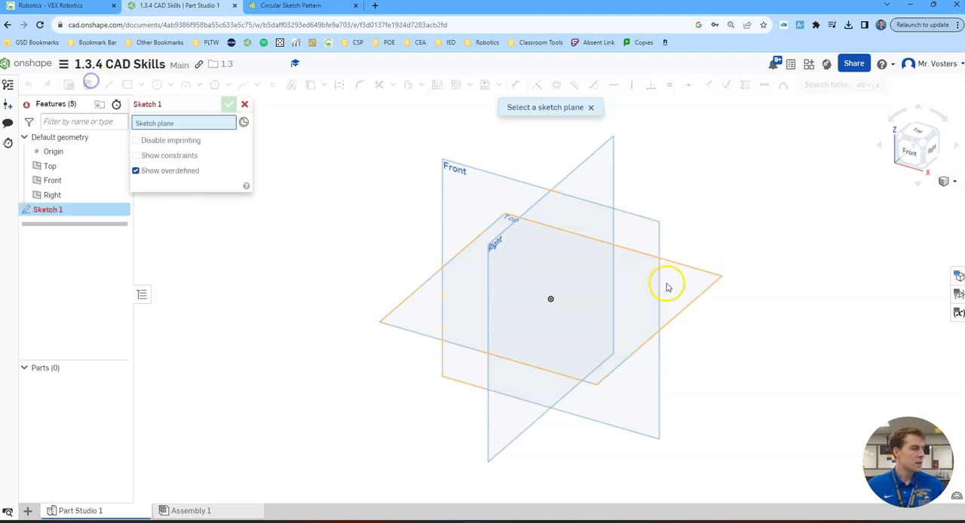
click(630, 226)
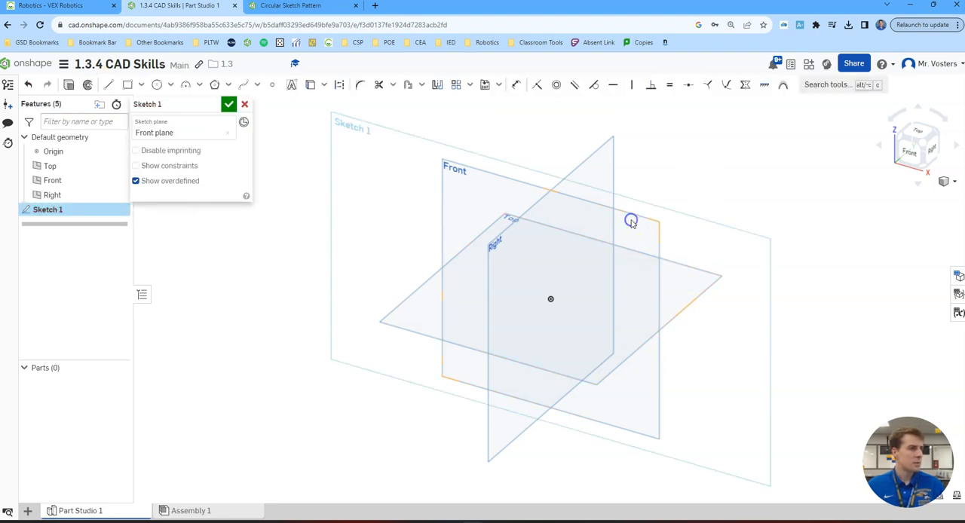
click(118, 166)
click(118, 180)
click(118, 195)
click(920, 151)
mouse_move(754, 170)
middle_down()
mouse_move(683, 189)
mouse_move(646, 233)
mouse_move(689, 233)
middle_up()
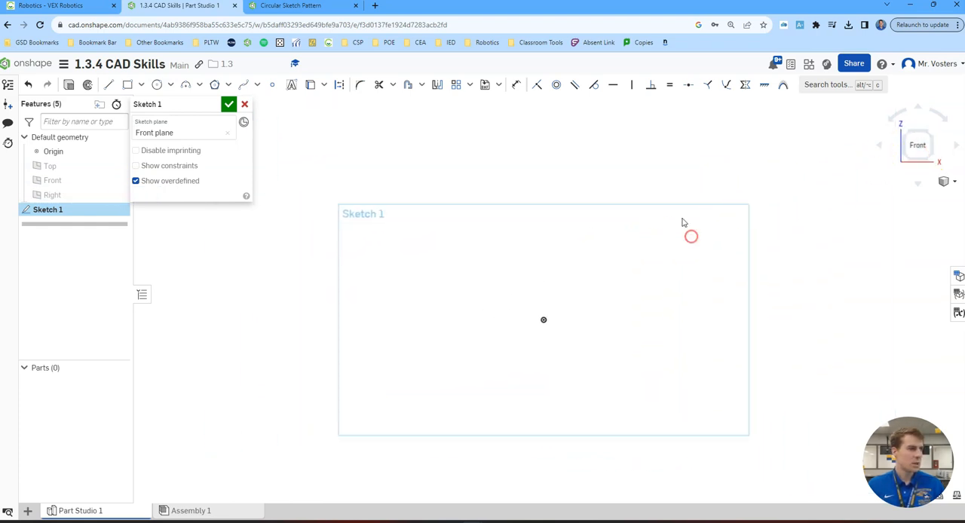
- Sketch a corner rectangle from the origin up and to the right, about 9.02 in wide and 5.17 in high
click(130, 85)
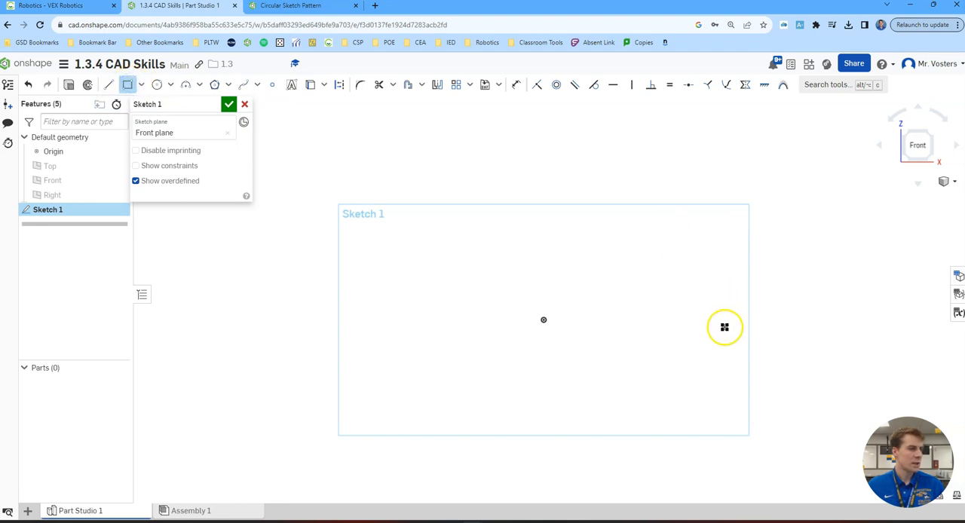
click(544, 320)
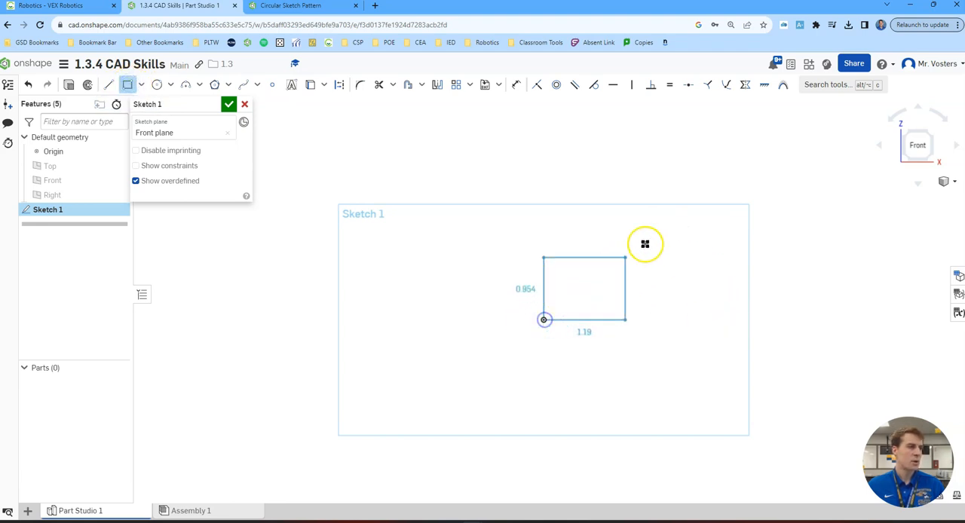
click(848, 145)
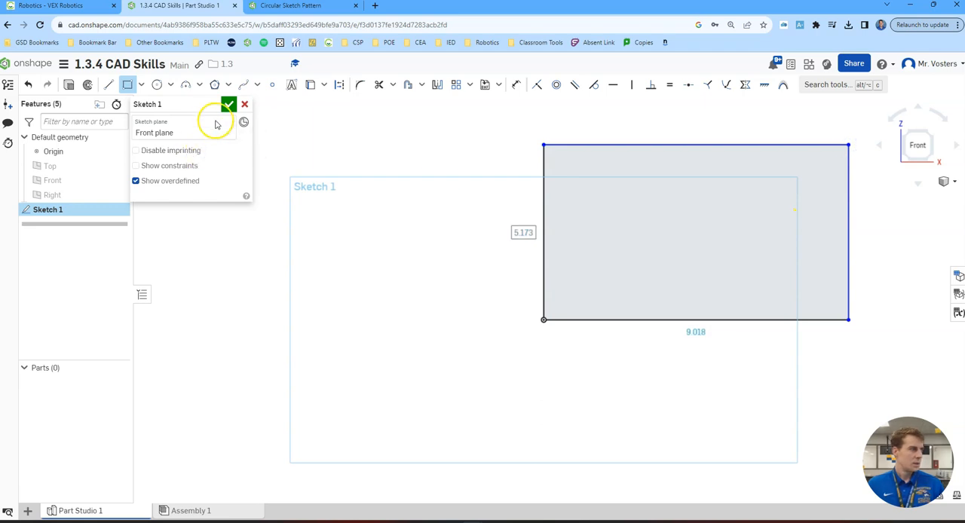
- Dimension the rectangle 4 in high and 6 in wide
click(516, 85)
click(544, 246)
click(493, 236)
text(4)
key(Return)
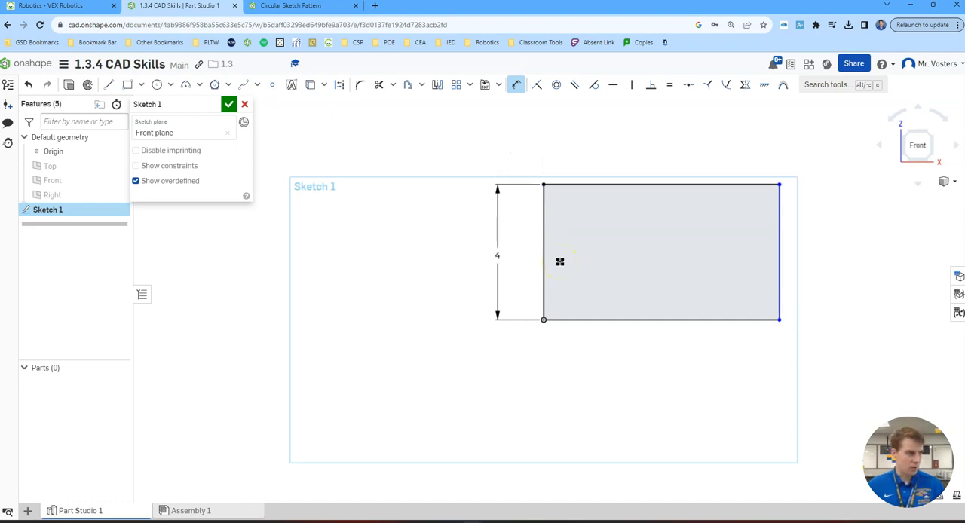
click(647, 320)
click(667, 370)
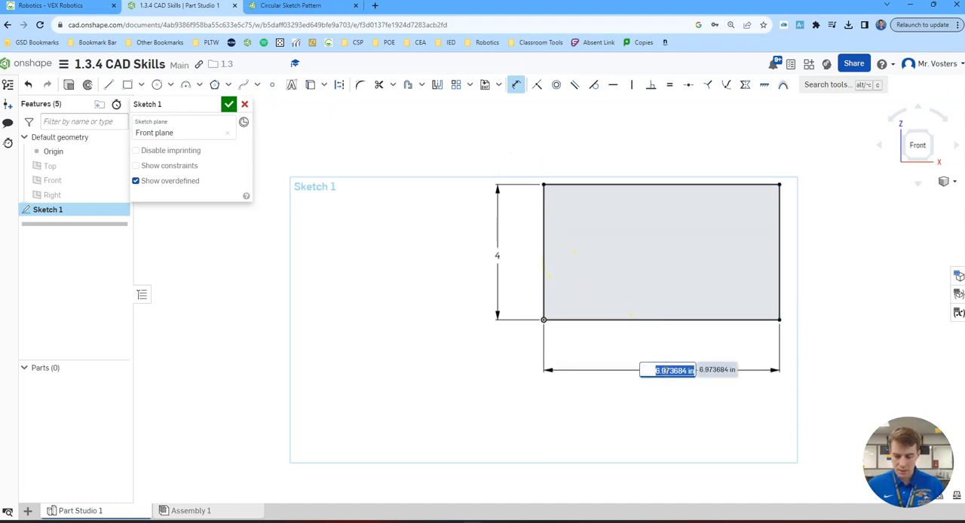
text(6)
key(Return)
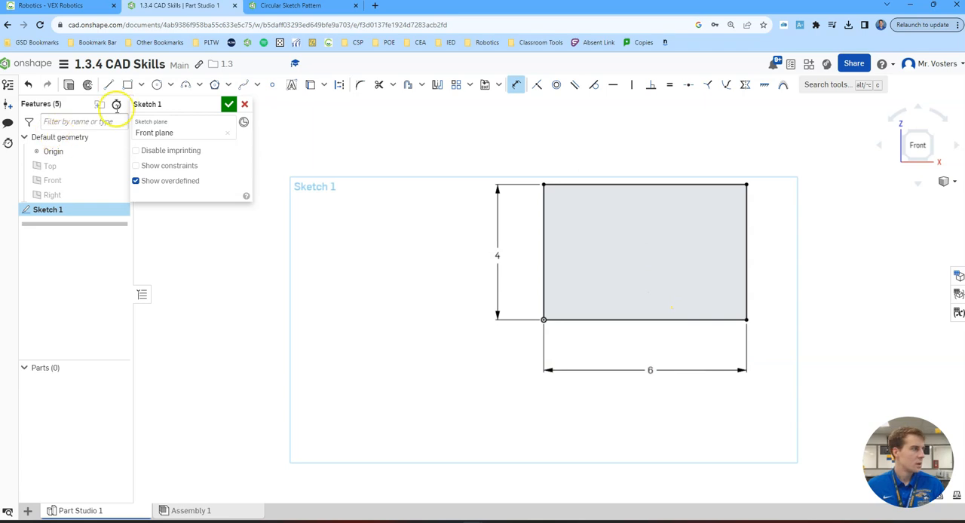
- Draw construction lines along both diagonals of the rectangle and vertically between the midpoints of its upper and lower edges
click(341, 87)
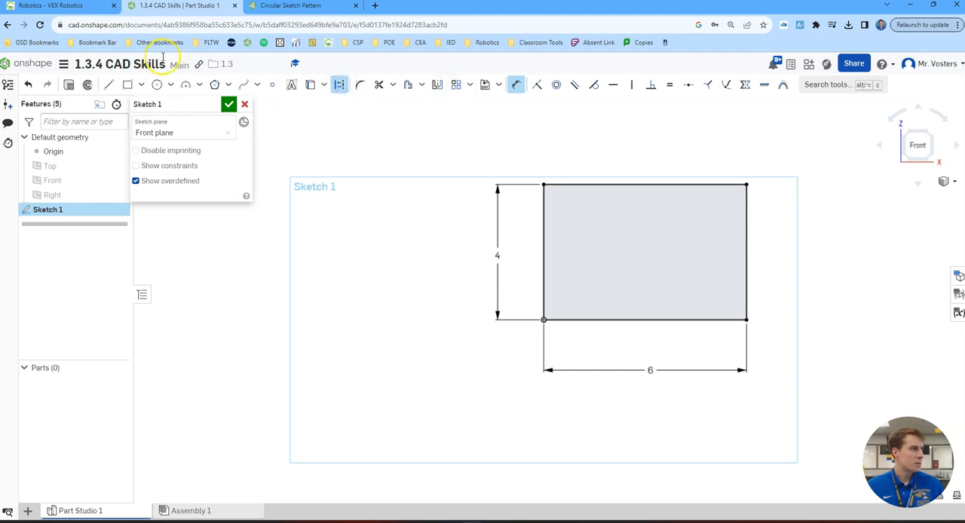
click(108, 86)
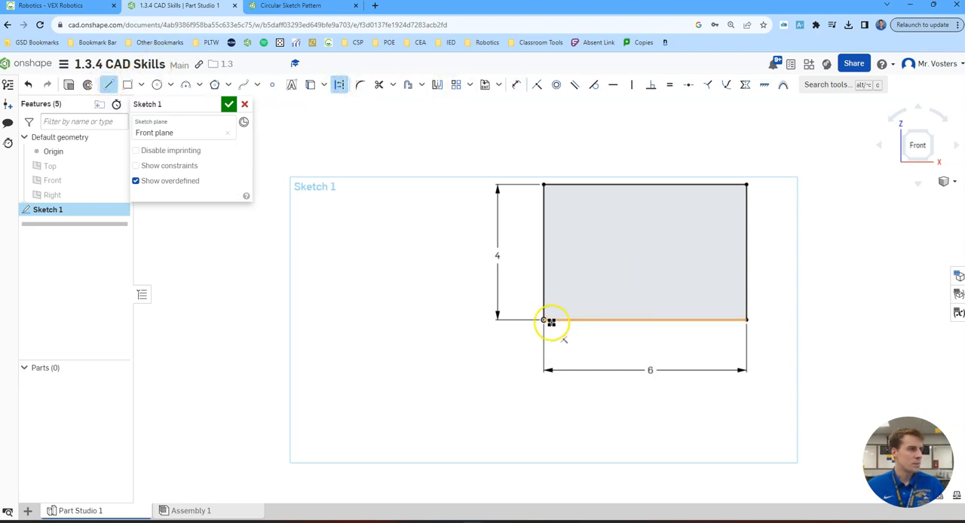
mouse_move(543, 321)
mouse_down()
mouse_move(758, 198)
mouse_move(747, 186)
mouse_up()
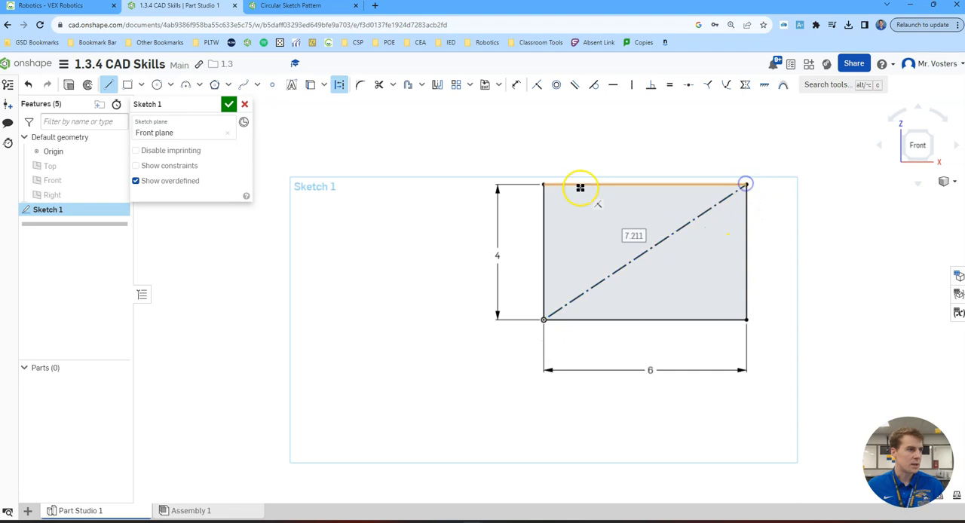
mouse_move(543, 184)
mouse_down()
mouse_move(708, 319)
mouse_move(746, 320)
mouse_up()
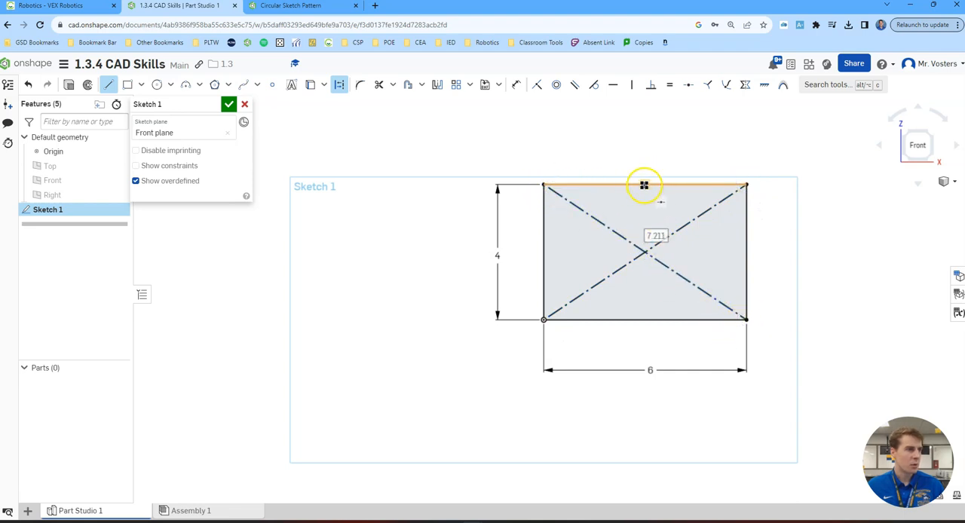
scroll(644, 185, up, 2)
drag(643, 184, 644, 378)
click(643, 377)
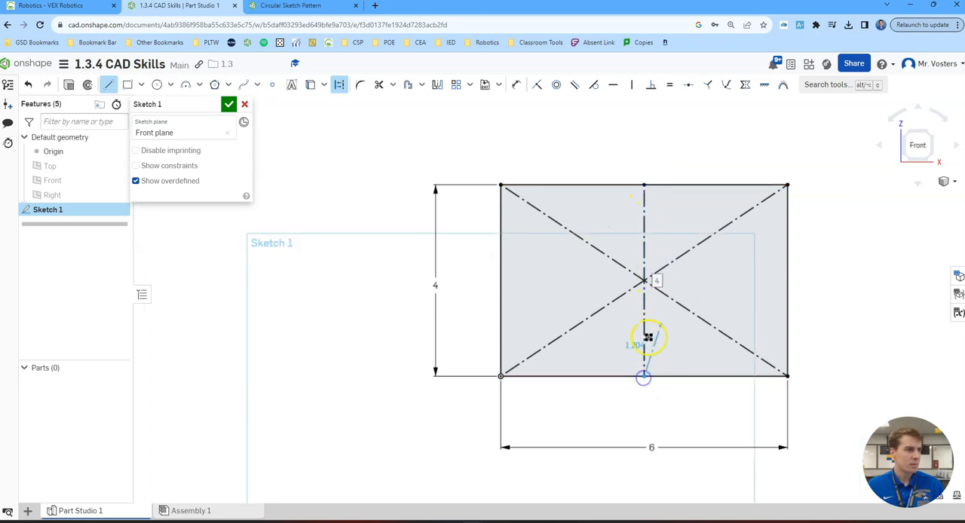
click(339, 86)
click(105, 86)
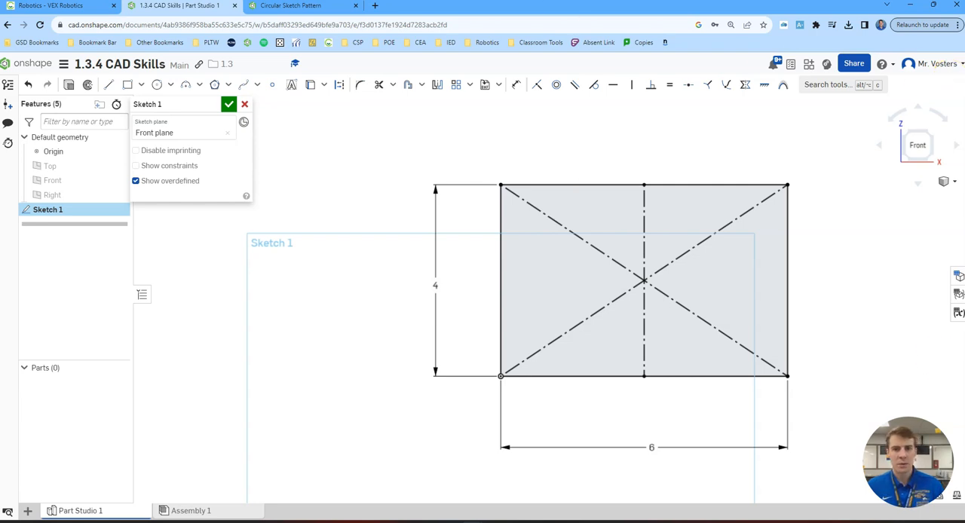
- Sketch a five-sided circumscribed polygon near the rectangle's upper edge, just left of the vertical centre line
click(227, 86)
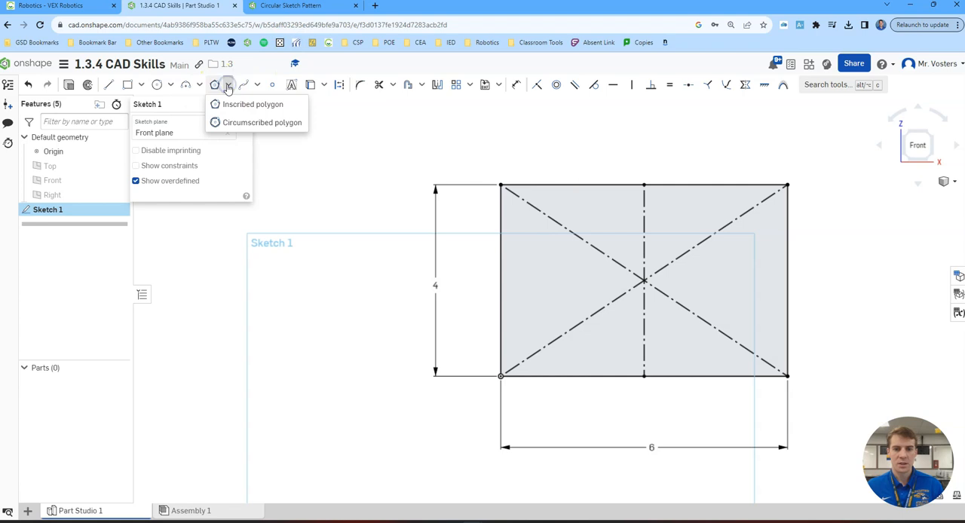
click(248, 123)
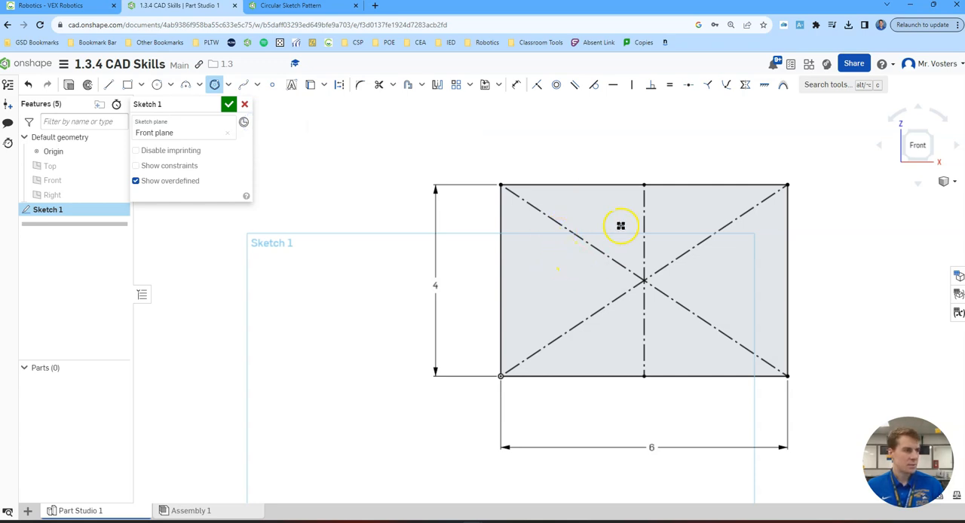
mouse_move(608, 208)
mouse_down()
mouse_move(625, 226)
mouse_move(623, 196)
mouse_move(626, 209)
mouse_move(657, 207)
mouse_move(615, 213)
mouse_up()
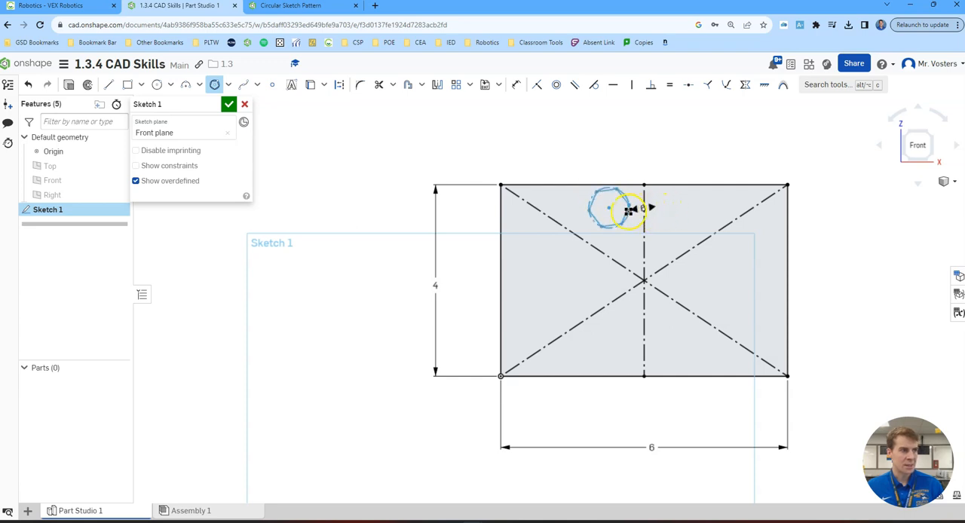
drag(624, 213, 629, 213)
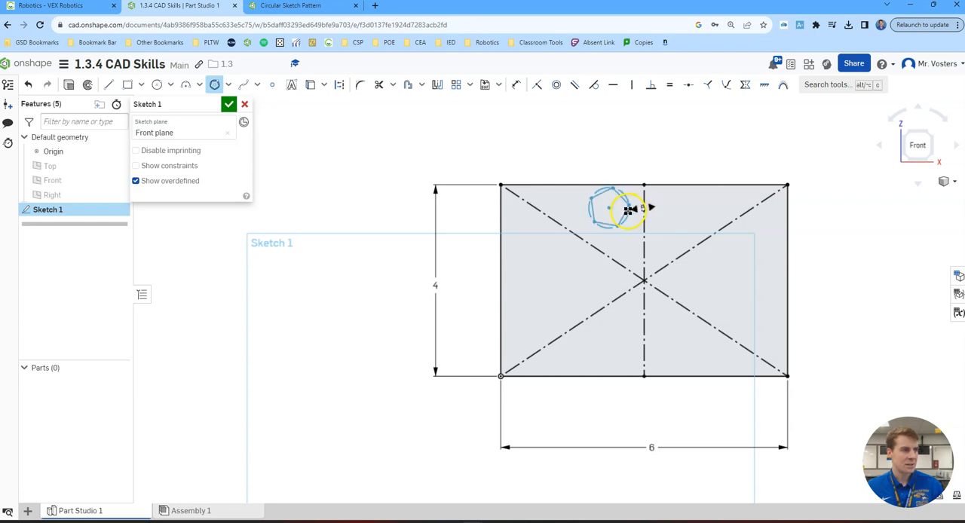
drag(628, 212, 629, 213)
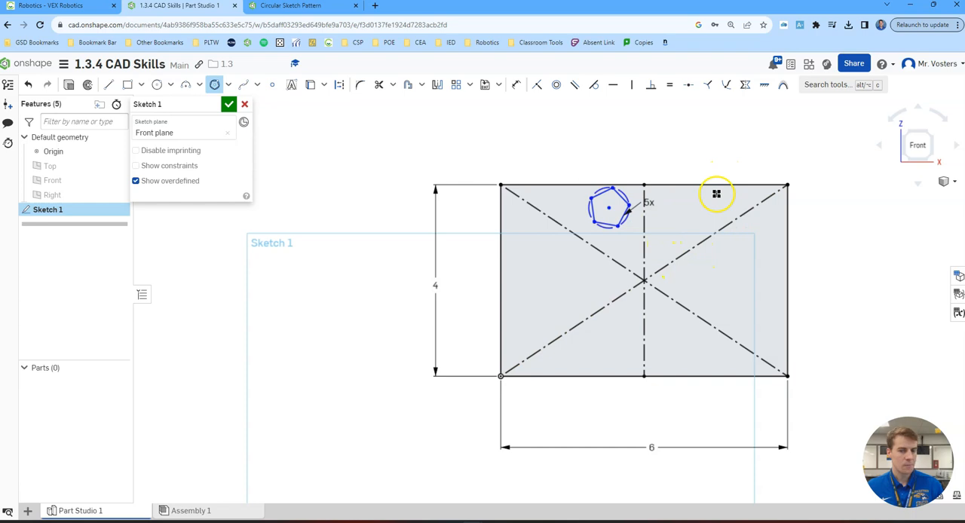
- Dimension the distance from the pentagon's centre to one of its sides as 0.35 in
click(516, 85)
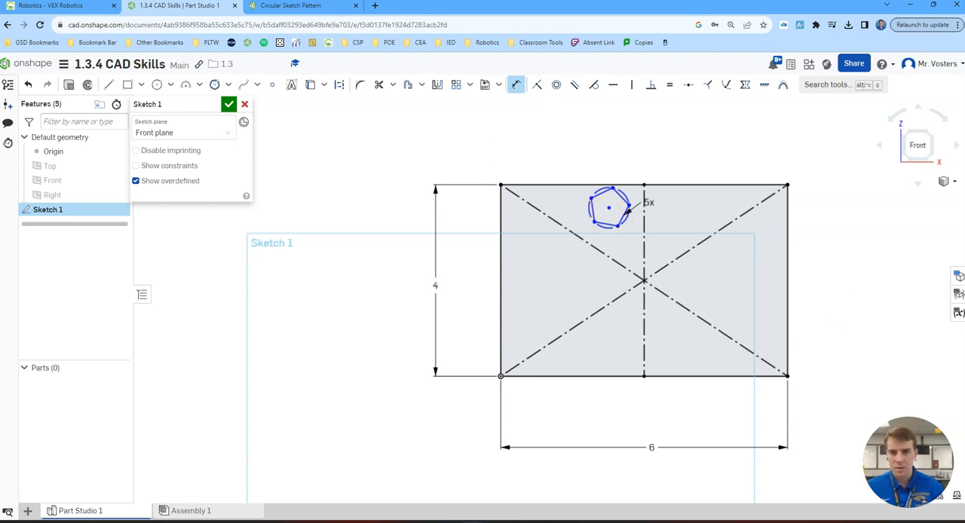
click(616, 204)
click(586, 164)
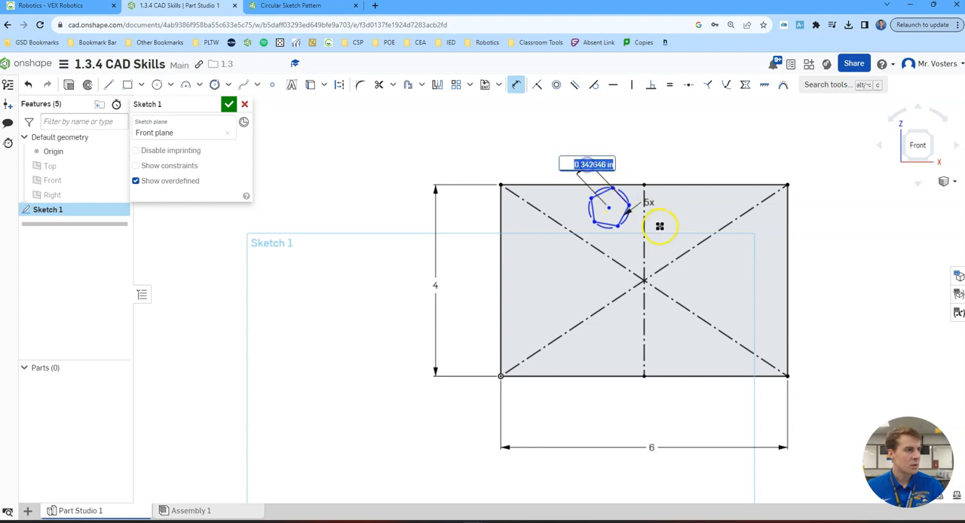
text(35)
key(Return)
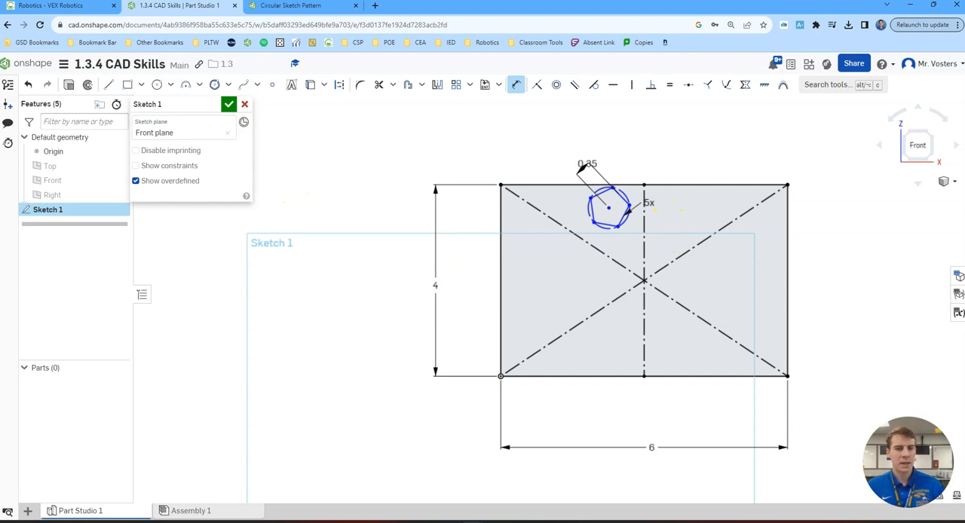
- Sketch a six-sided inscribed polygon centred on the diagonal near the rectangle's upper-right corner
click(227, 84)
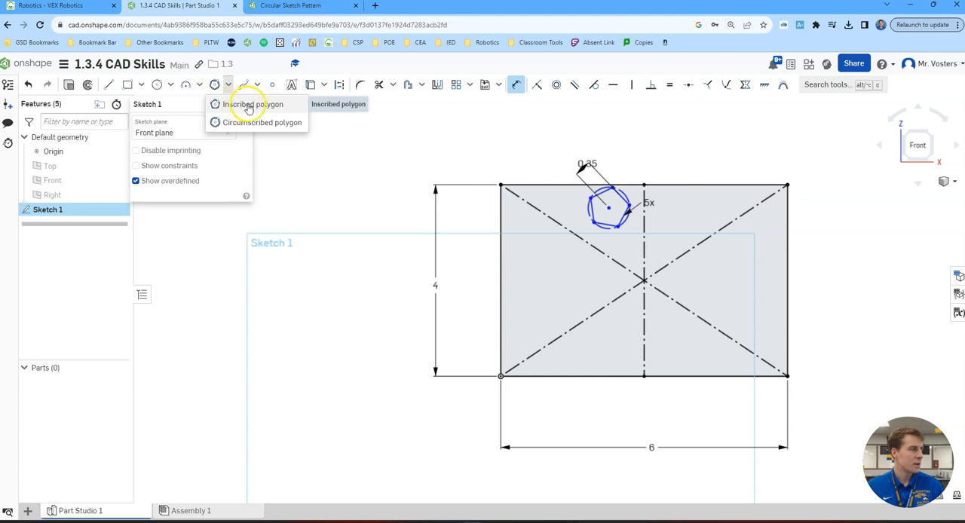
click(245, 106)
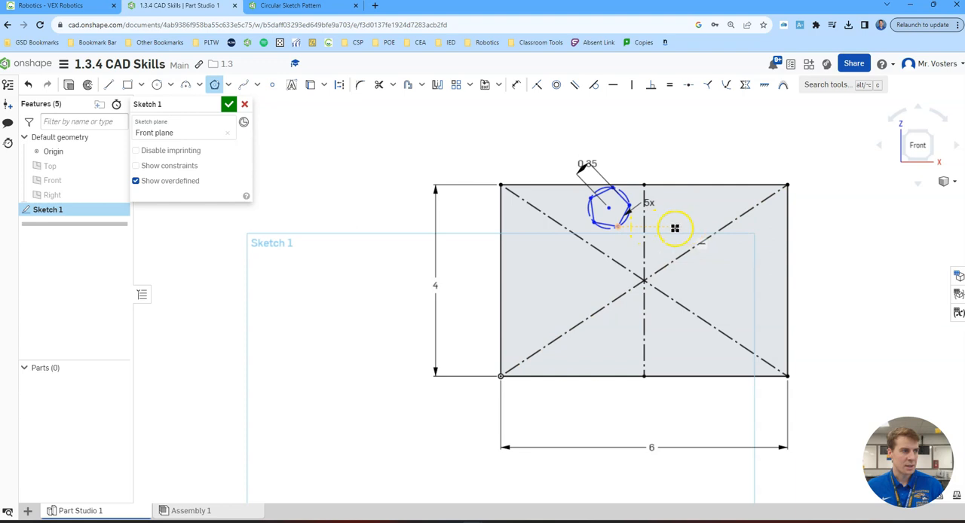
click(746, 211)
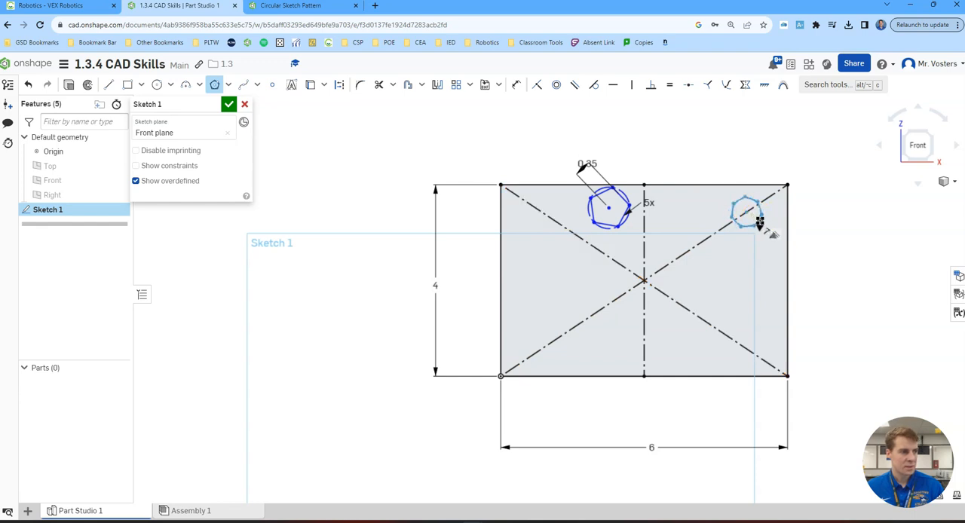
click(758, 219)
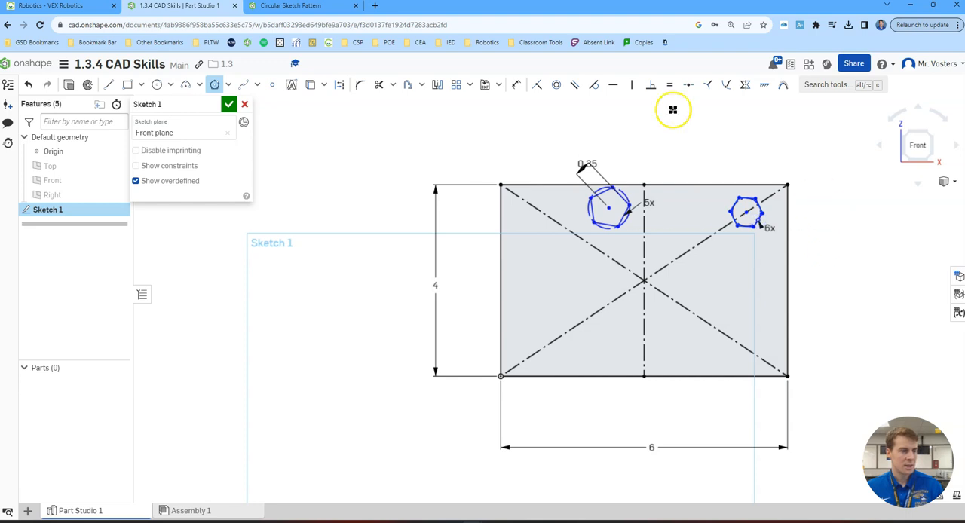
- Dimension the distance from the hexagon's centre to one of its corners as 0.25 in
click(513, 89)
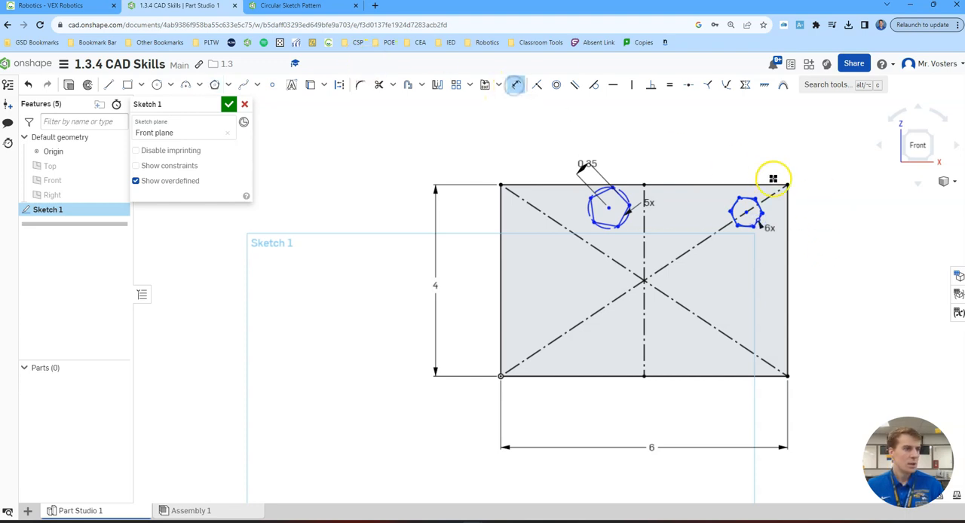
scroll(746, 218, up, 3)
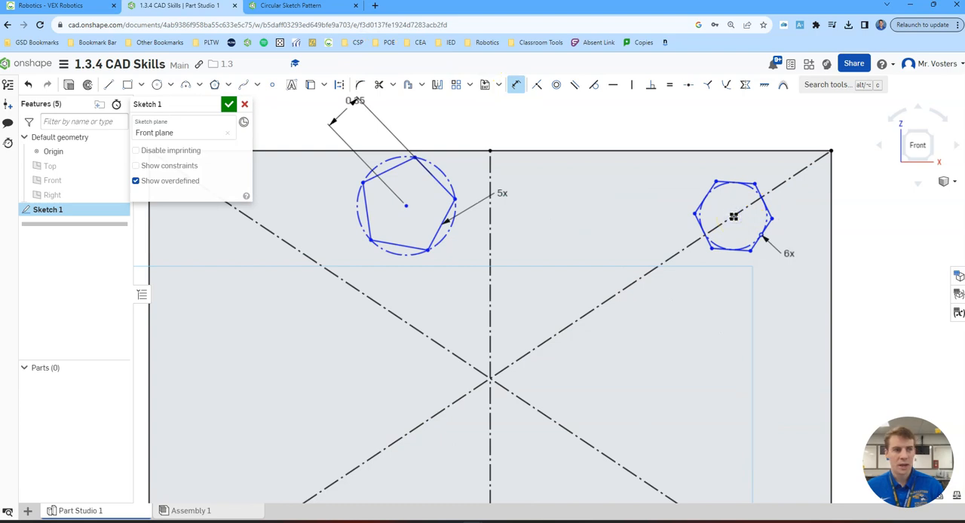
click(735, 184)
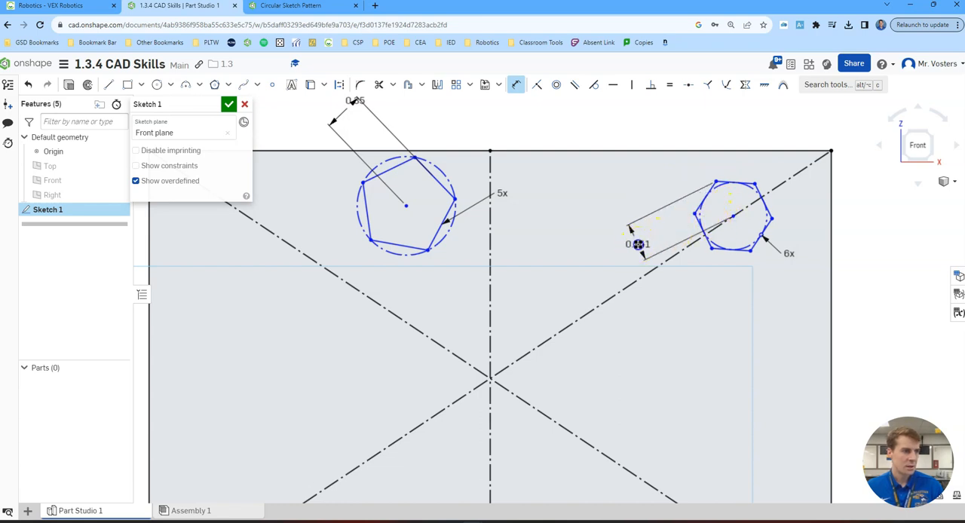
click(638, 244)
text(2)
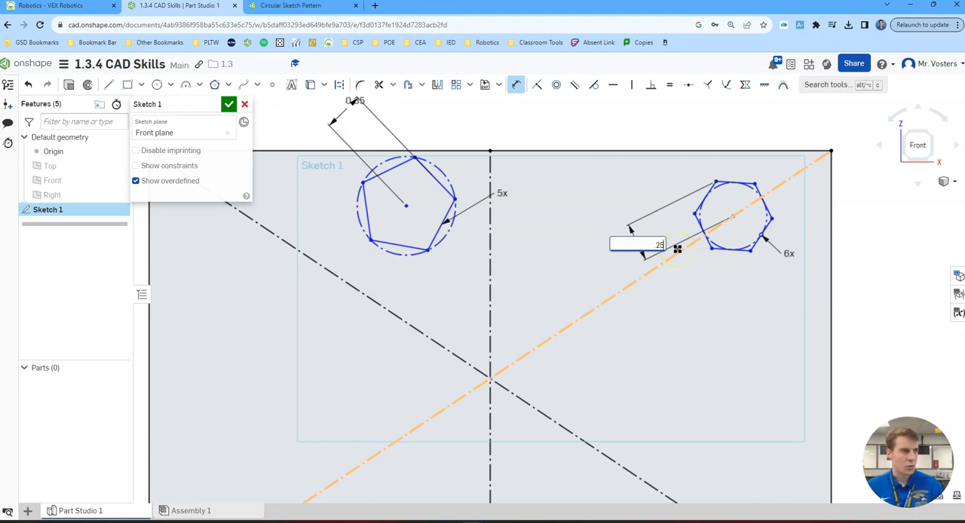
text(5)
key(Return)
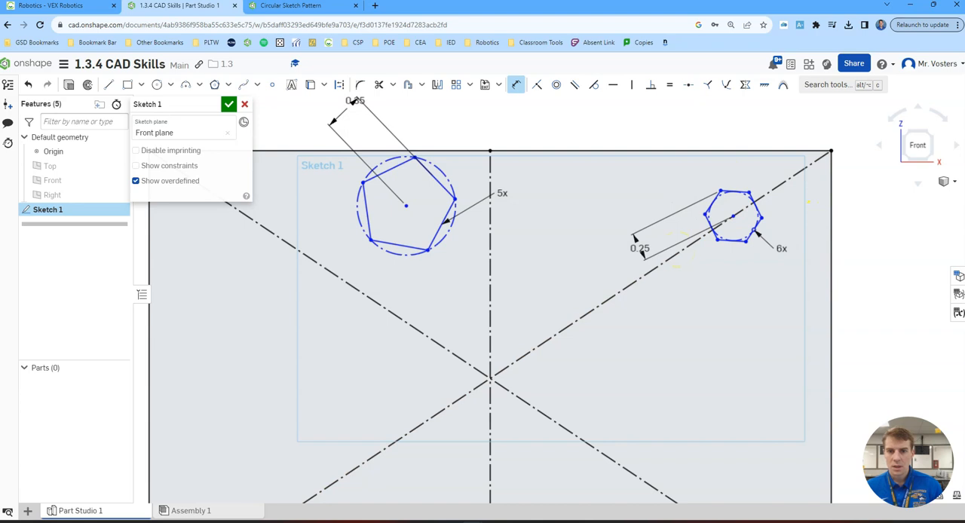
- Sketch a three-sided circumscribed polygon centred on the diagonal in the rectangle's lower-right area
click(228, 85)
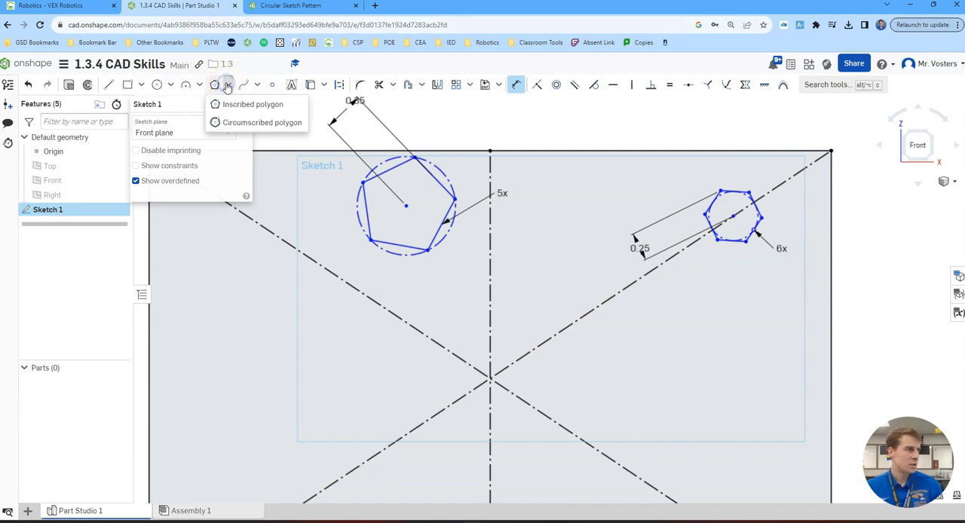
click(234, 122)
scroll(765, 377, down, 3)
middle_drag(765, 377, 718, 270)
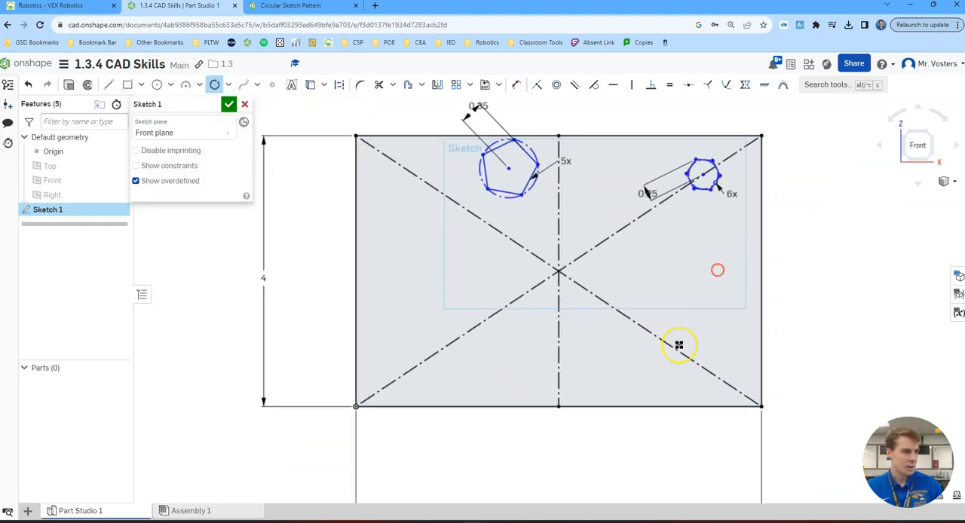
click(669, 345)
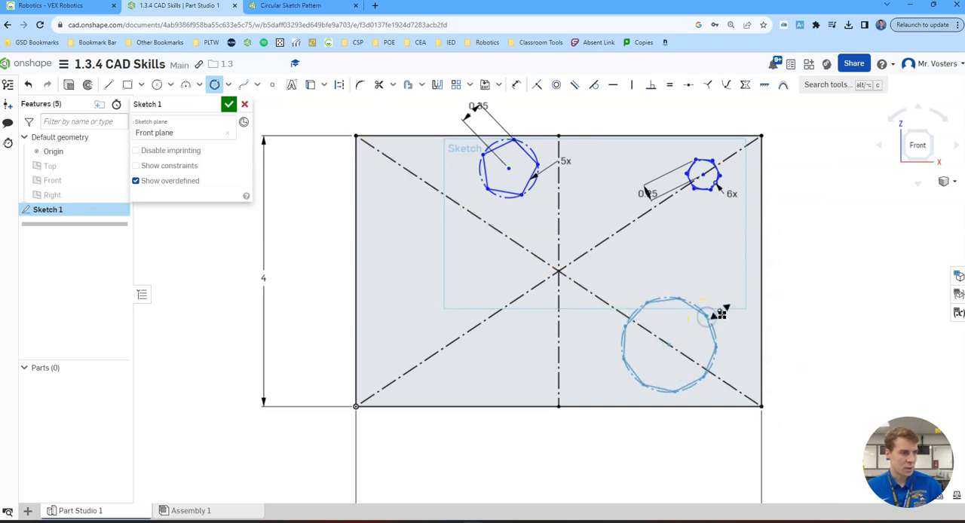
click(700, 336)
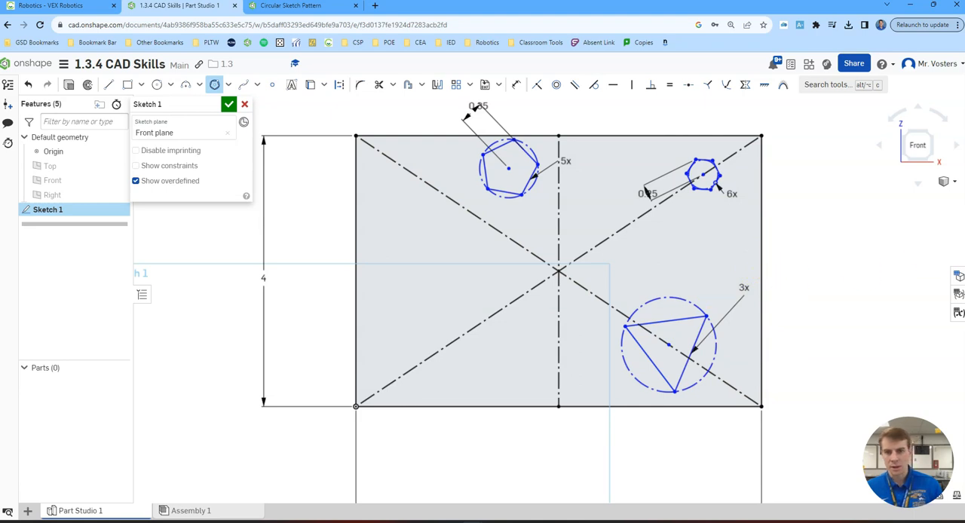
- Dimension the triangle's upper side as 1.25 in
click(516, 84)
click(676, 321)
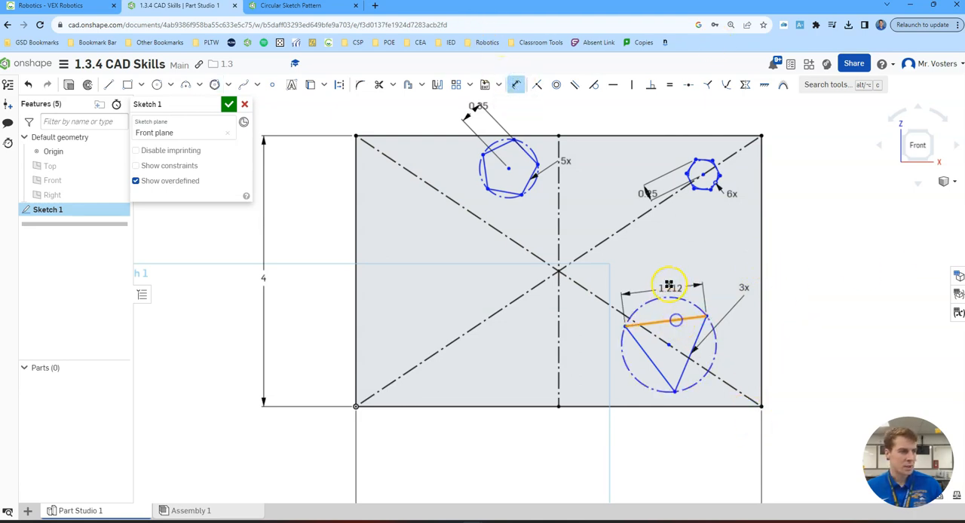
click(661, 266)
text(1.2)
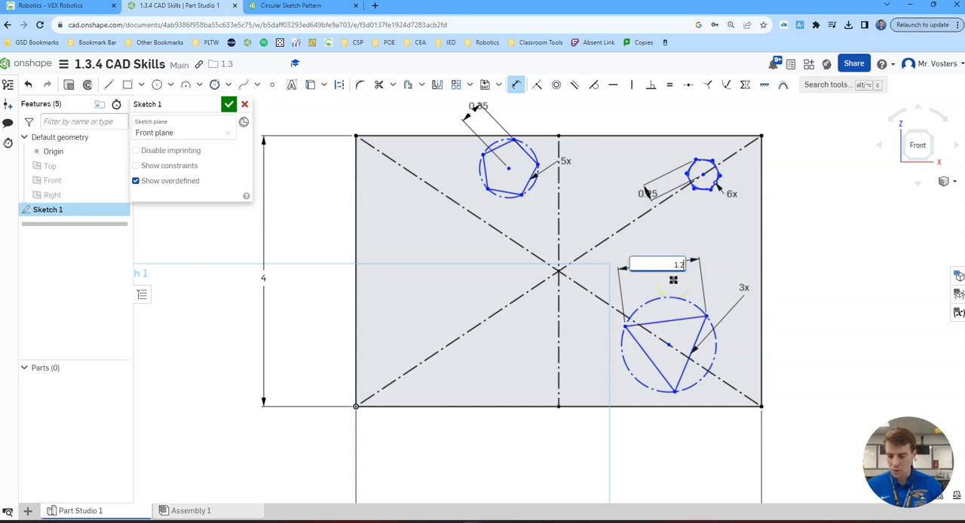
text(5)
key(Return)
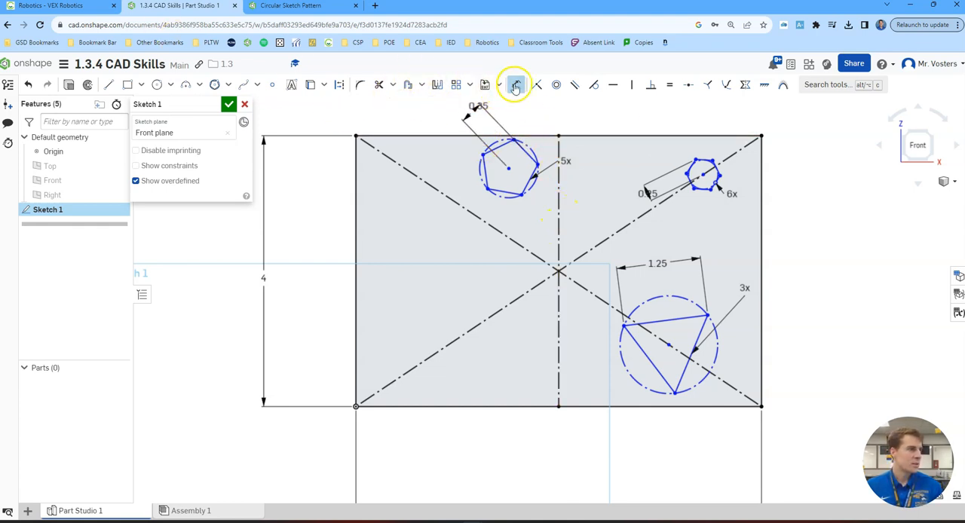
- Make the pentagon's centre coincident with the rectangle's vertical construction line
click(538, 86)
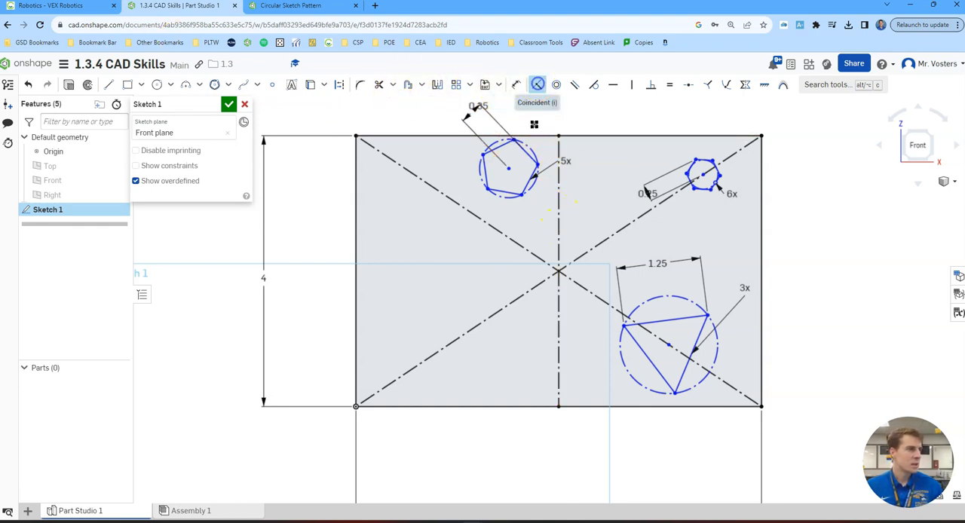
click(509, 169)
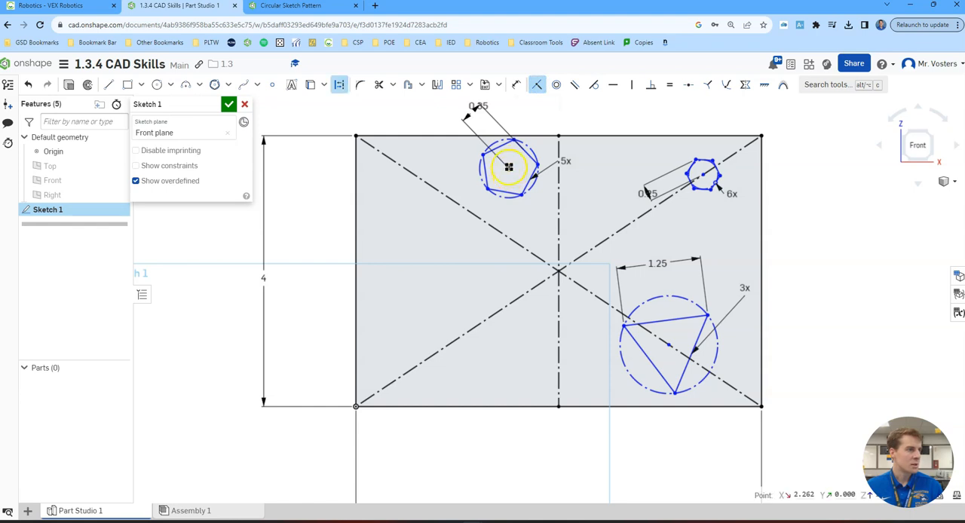
click(558, 210)
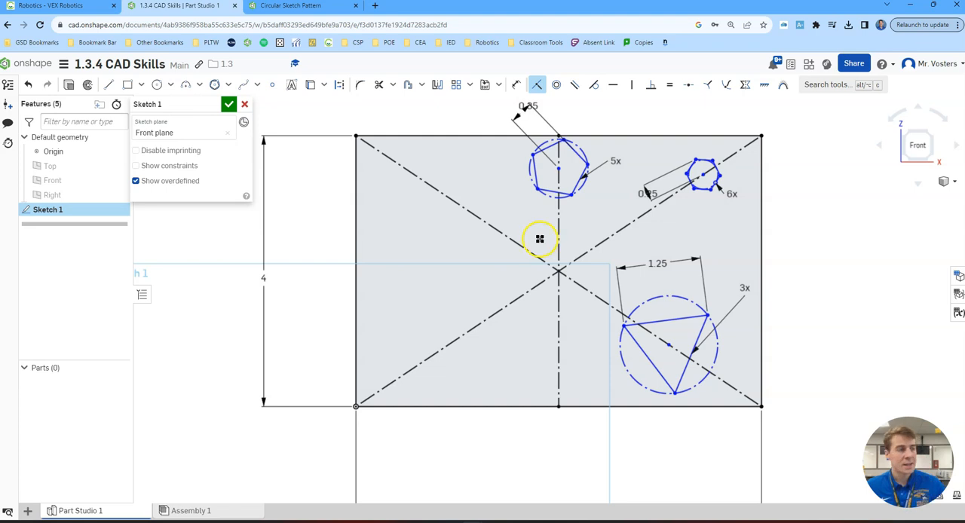
- Apply a Horizontal constraint to the pentagon's lower side
click(613, 84)
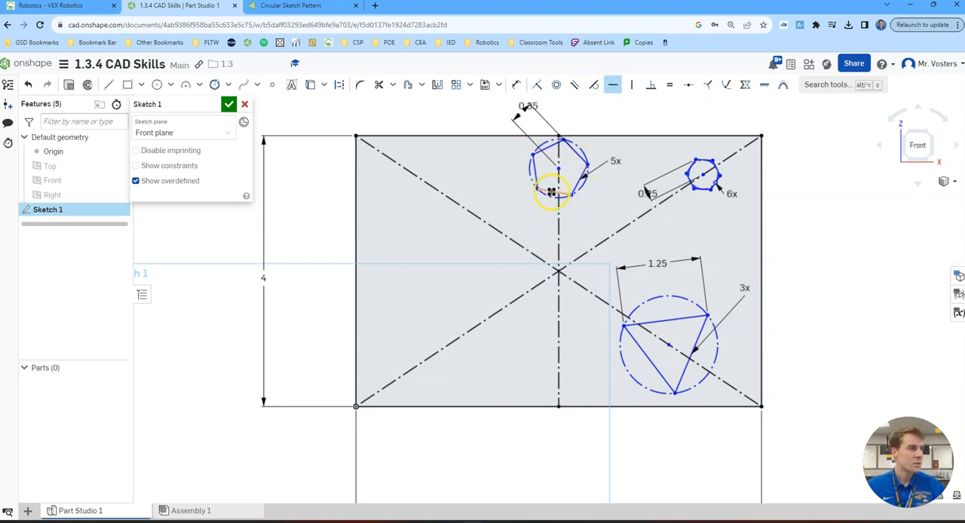
click(551, 190)
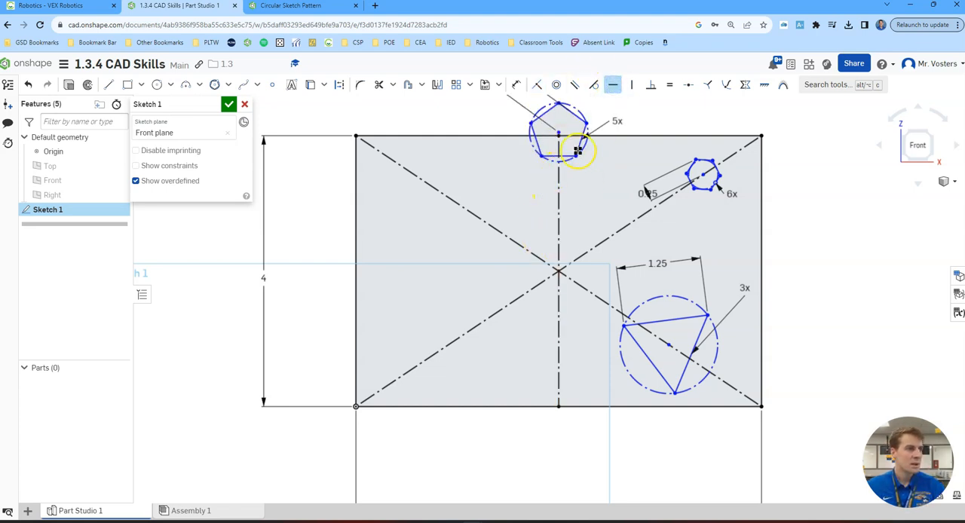
right_drag(571, 166, 576, 209)
click(657, 228)
click(808, 295)
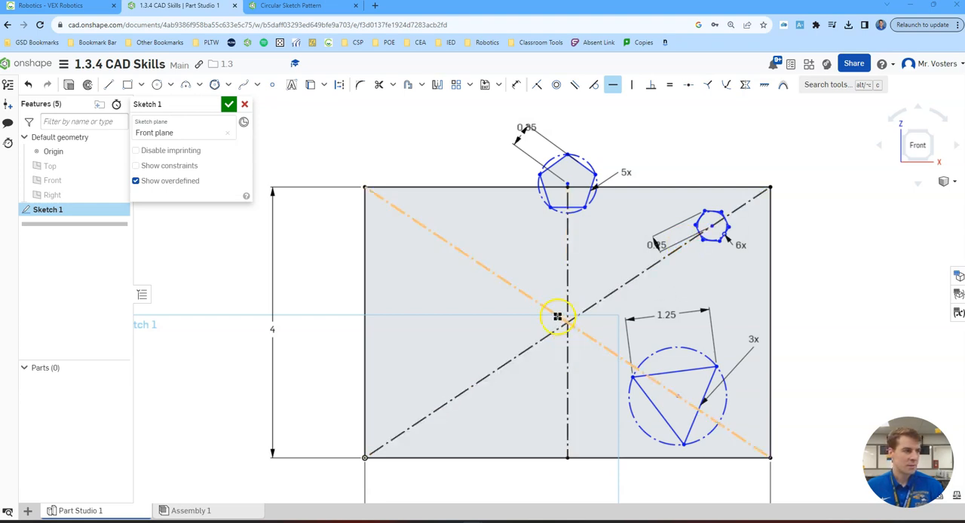
- Place a sketch point where the construction lines cross and dimension the pentagon's centre 0.5 in vertically from it
click(272, 85)
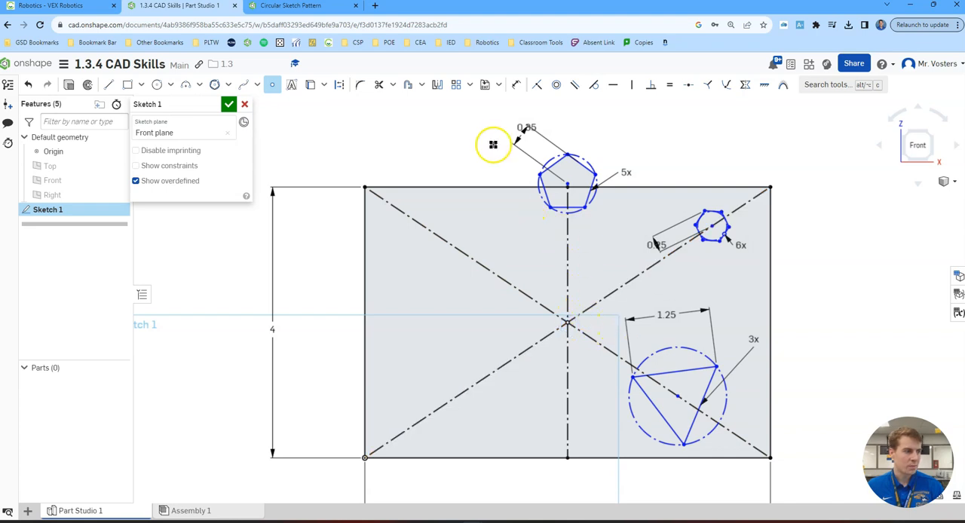
scroll(584, 318, up, 3)
click(516, 85)
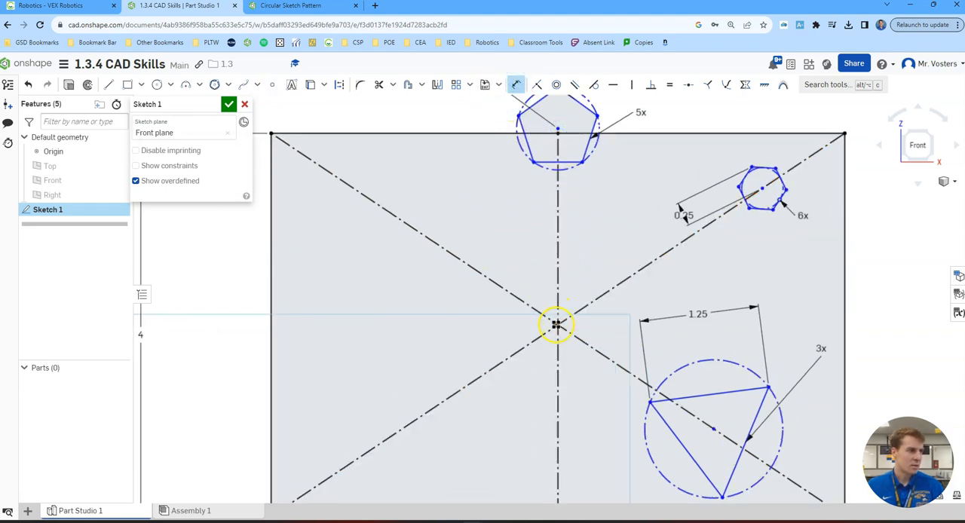
click(558, 326)
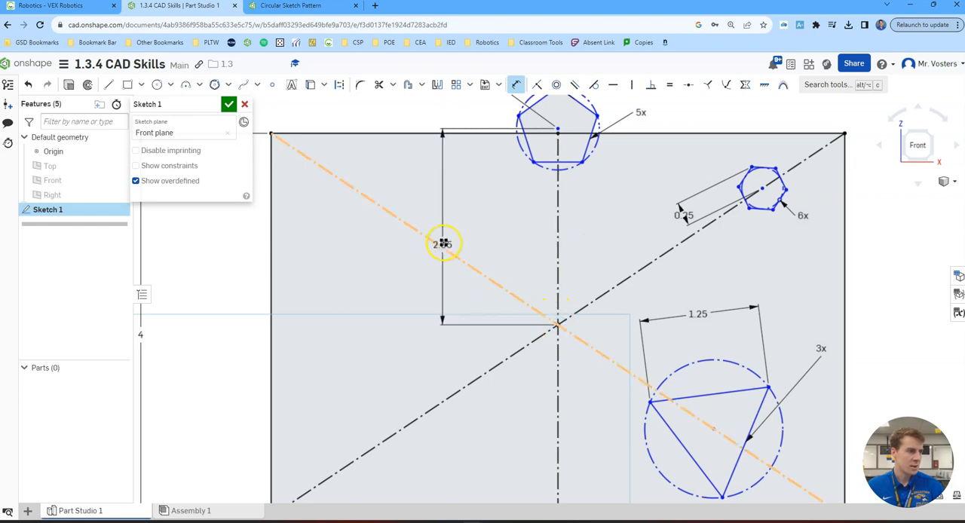
click(451, 226)
text(0.5)
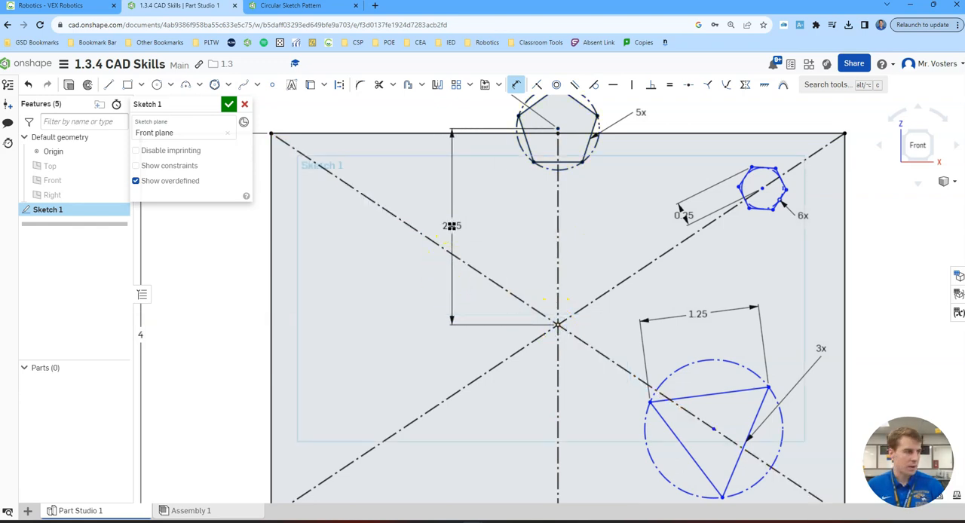
key(Return)
- Constrain the hexagon's upper side parallel to the rectangle's upper edge
middle_drag(701, 283, 691, 260)
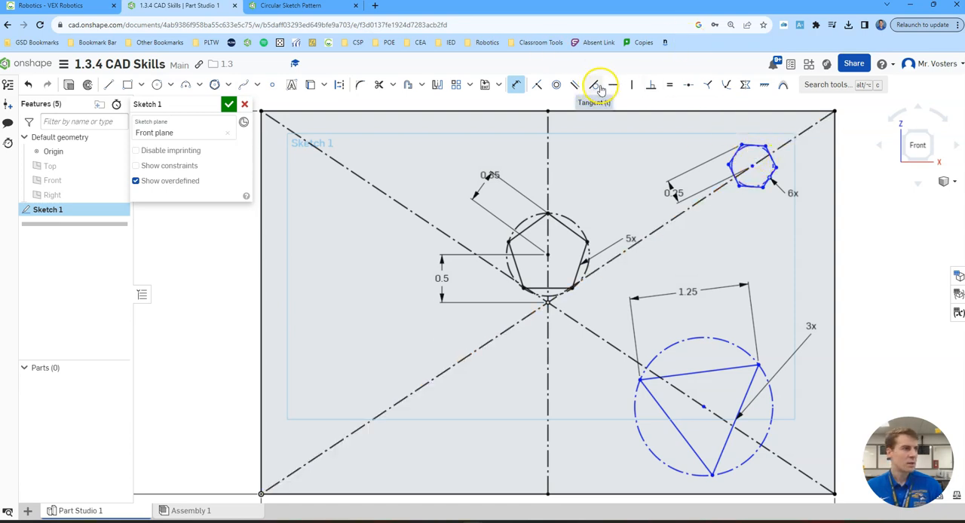
click(577, 87)
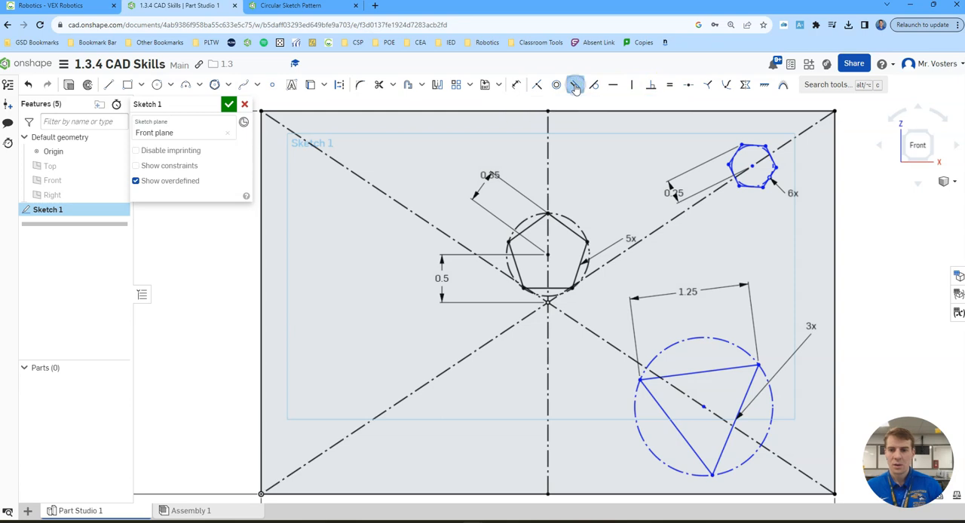
click(754, 144)
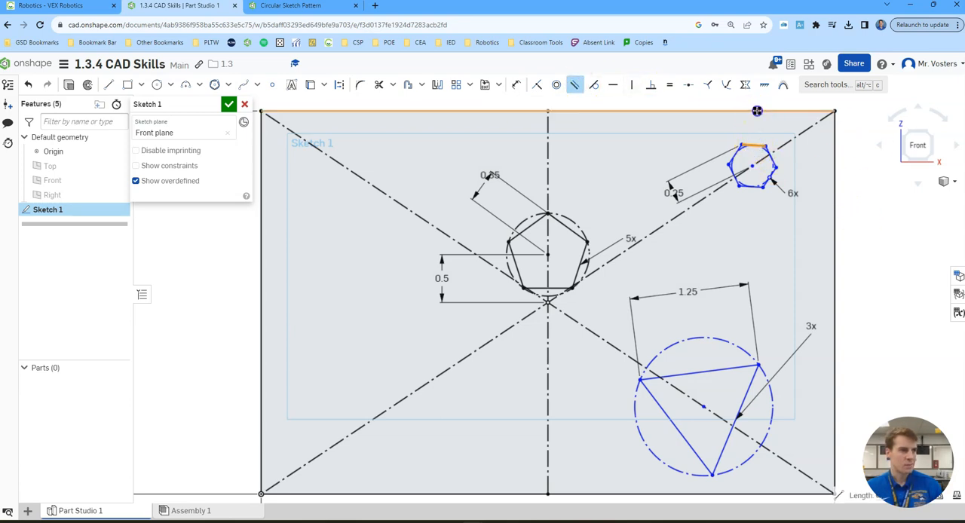
click(757, 111)
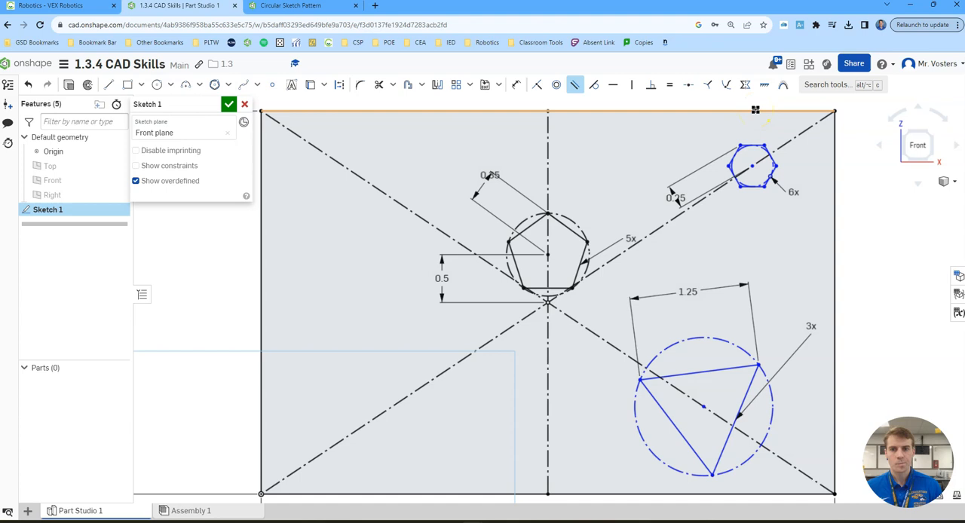
click(691, 109)
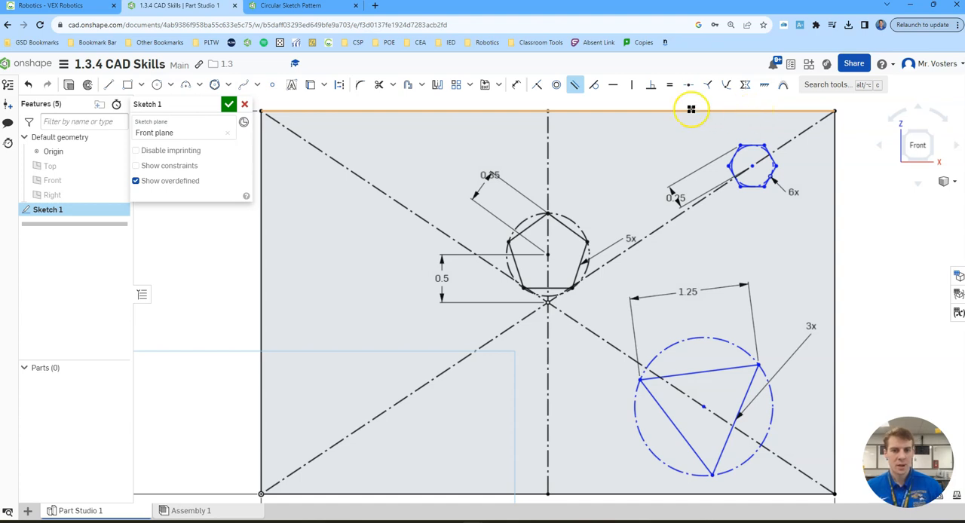
click(674, 132)
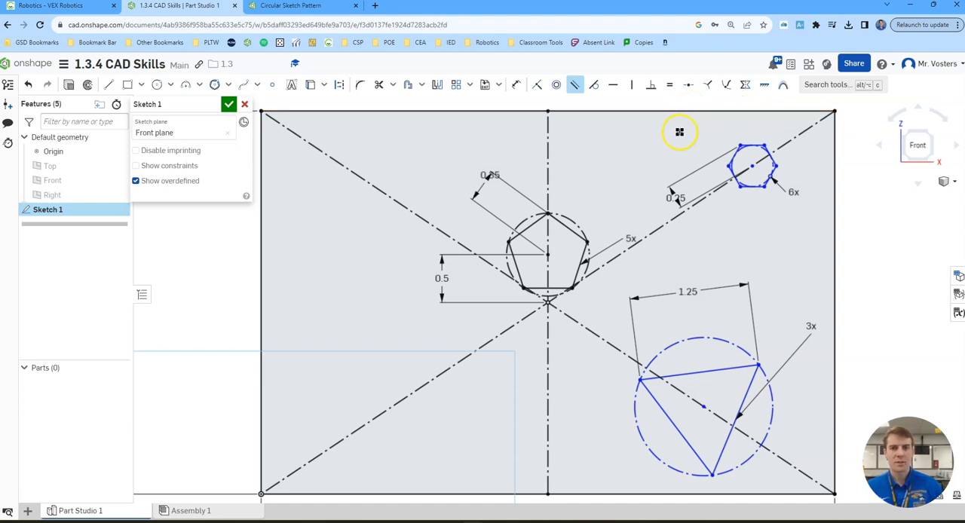
- Dimension the hexagon's centre 0.5 in below the rectangle's upper edge
click(517, 84)
click(757, 164)
click(757, 112)
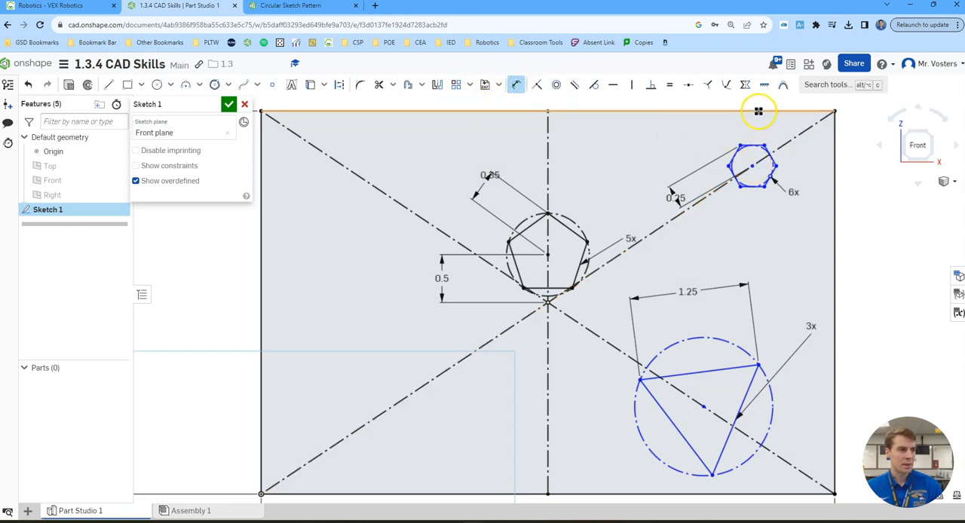
click(800, 137)
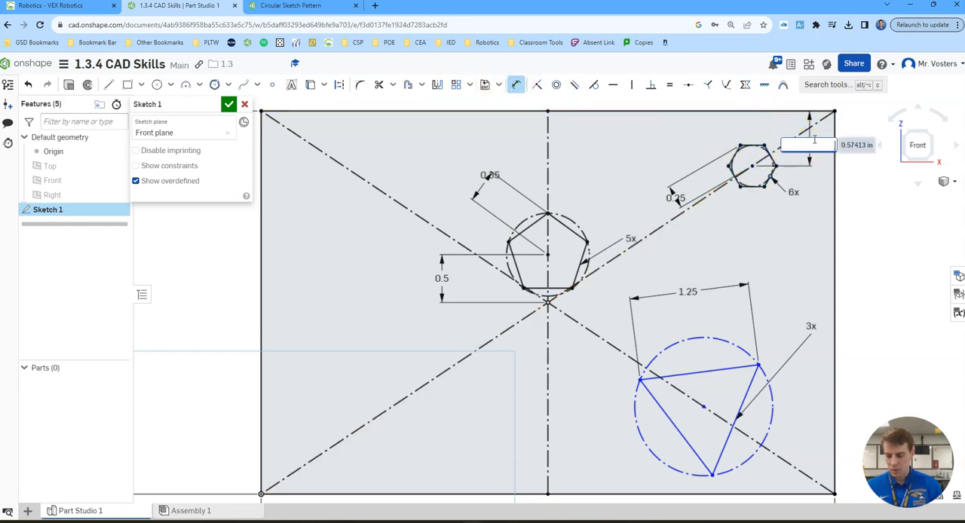
key(Return)
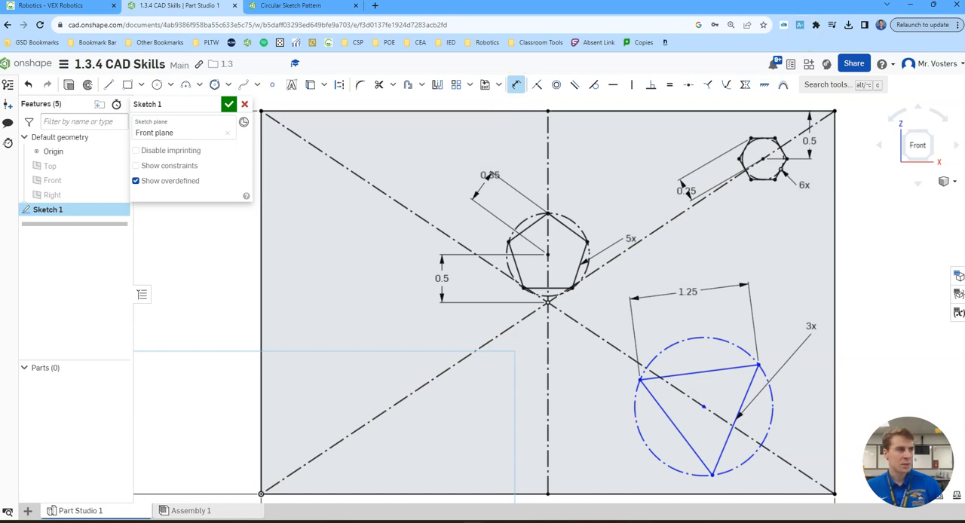
- Make the triangle's lowest corner coincident with the rectangle's lower-right corner
click(537, 85)
click(714, 476)
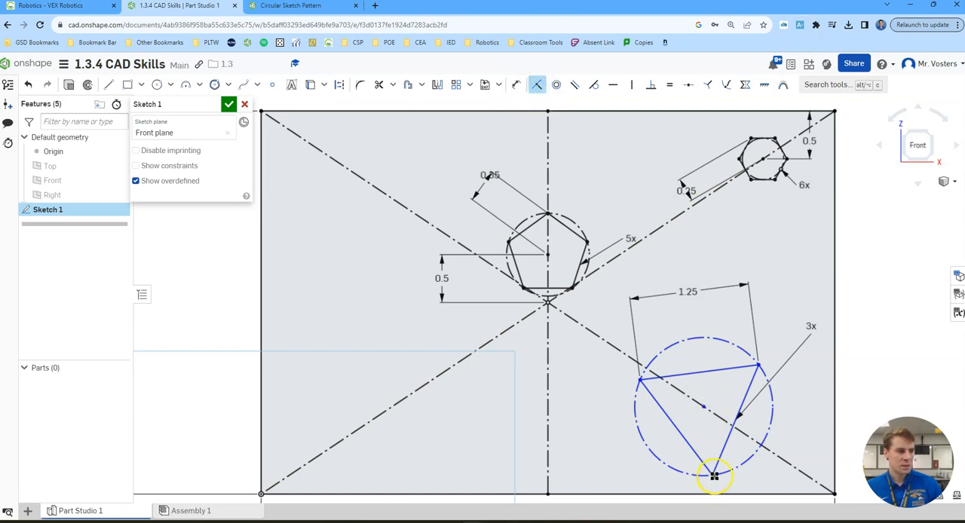
scroll(847, 421, down, 3)
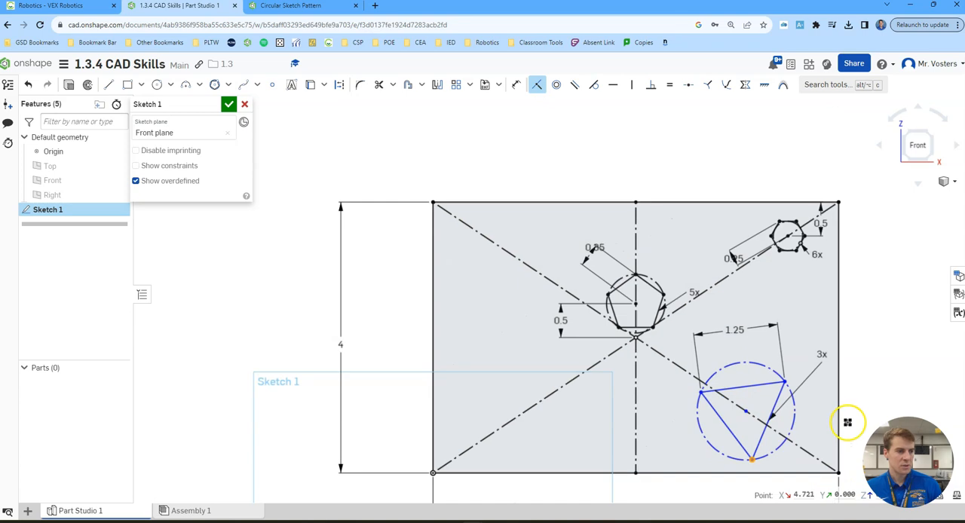
click(838, 473)
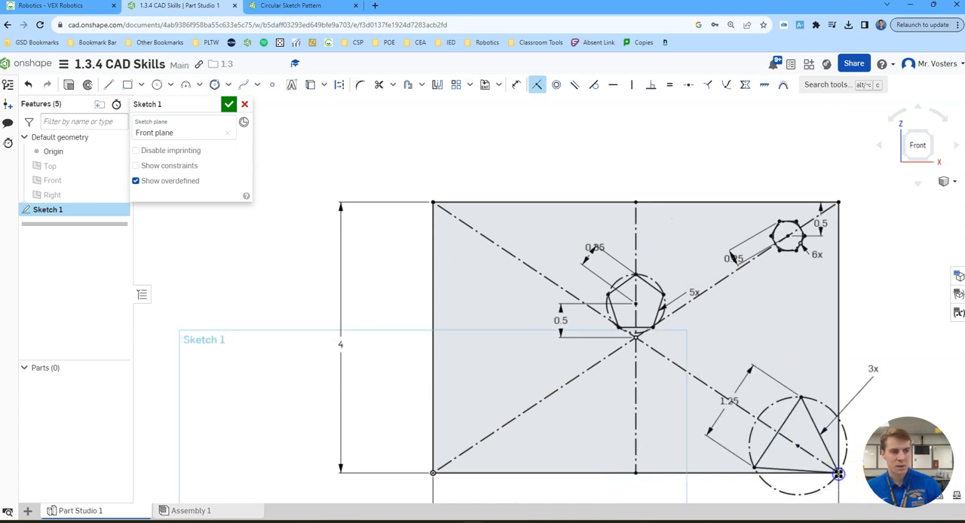
middle_drag(866, 424, 836, 359)
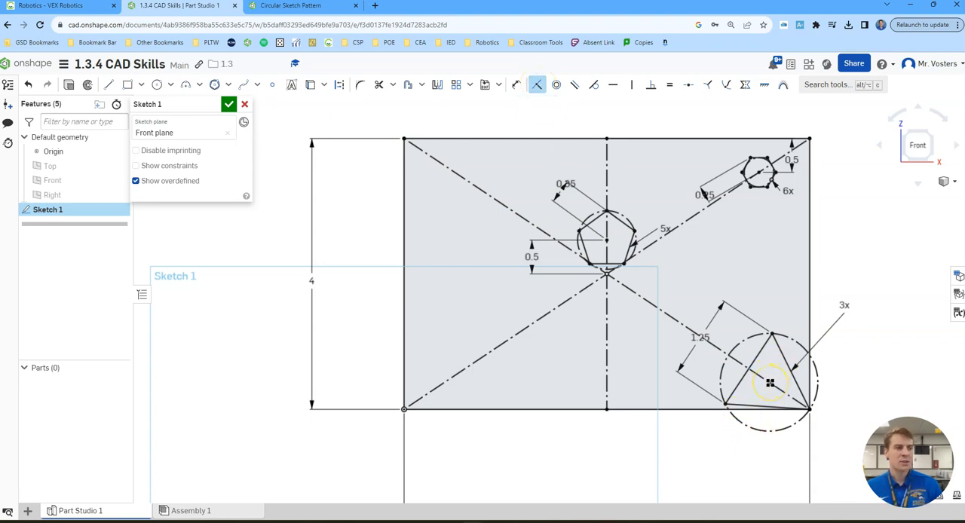
click(674, 325)
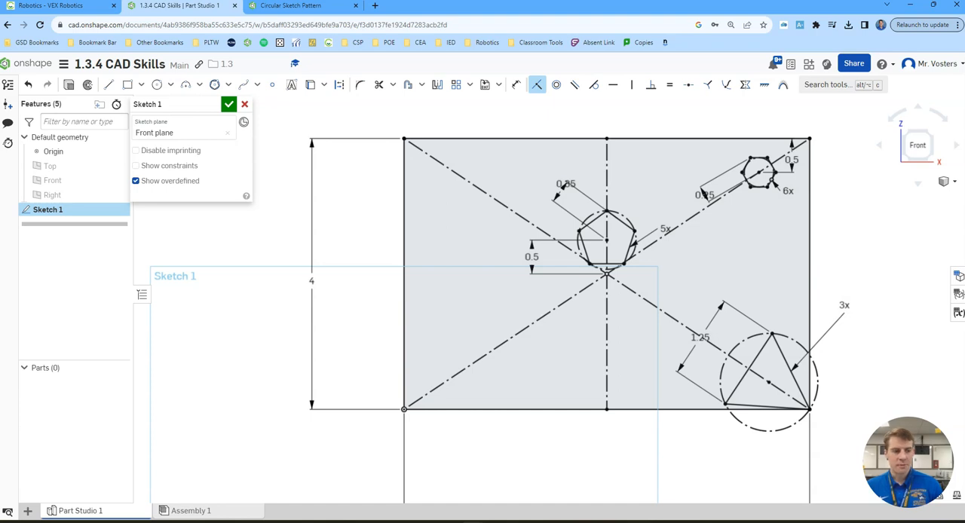
click(473, 86)
click(487, 123)
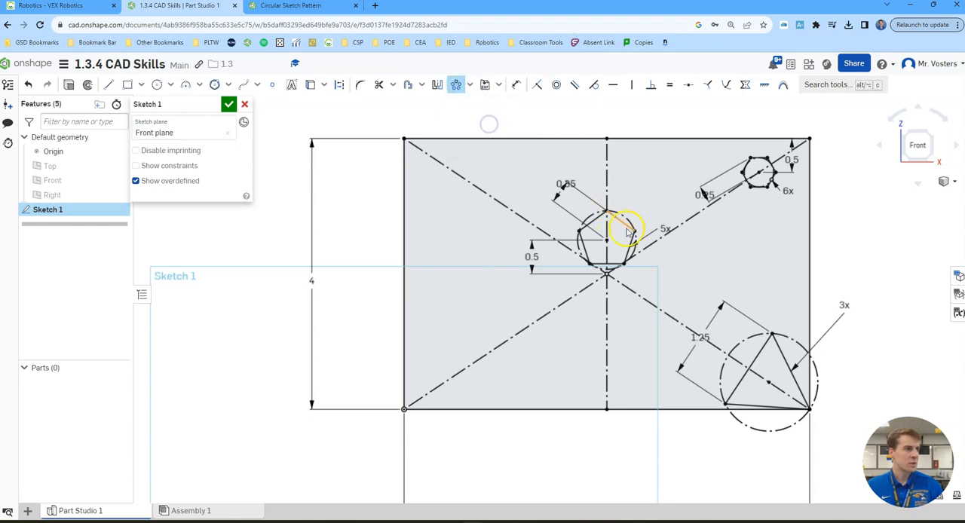
click(457, 86)
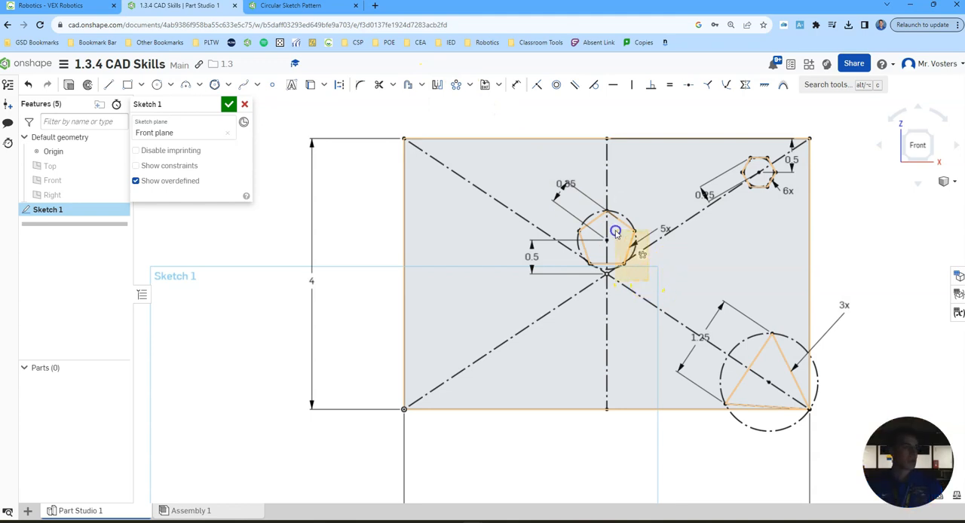
drag(558, 194, 556, 192)
click(681, 225)
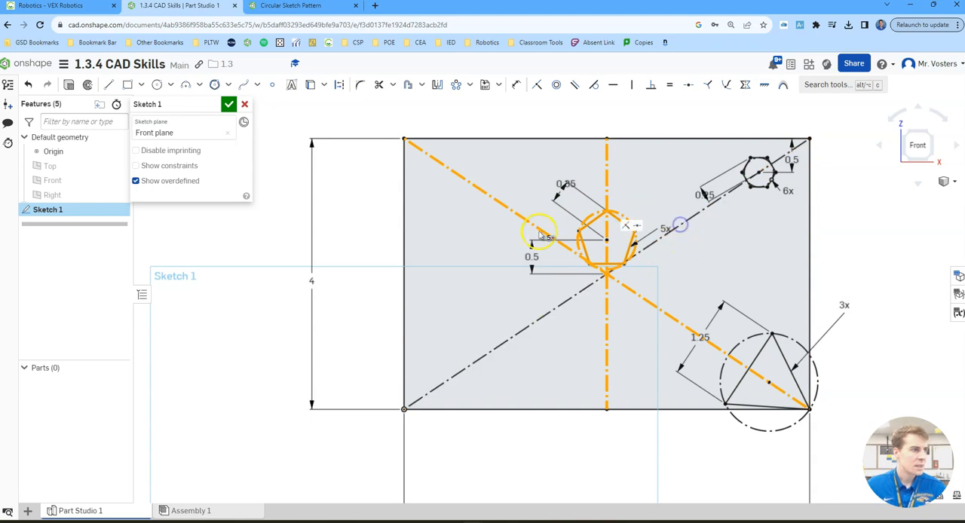
click(523, 218)
click(607, 178)
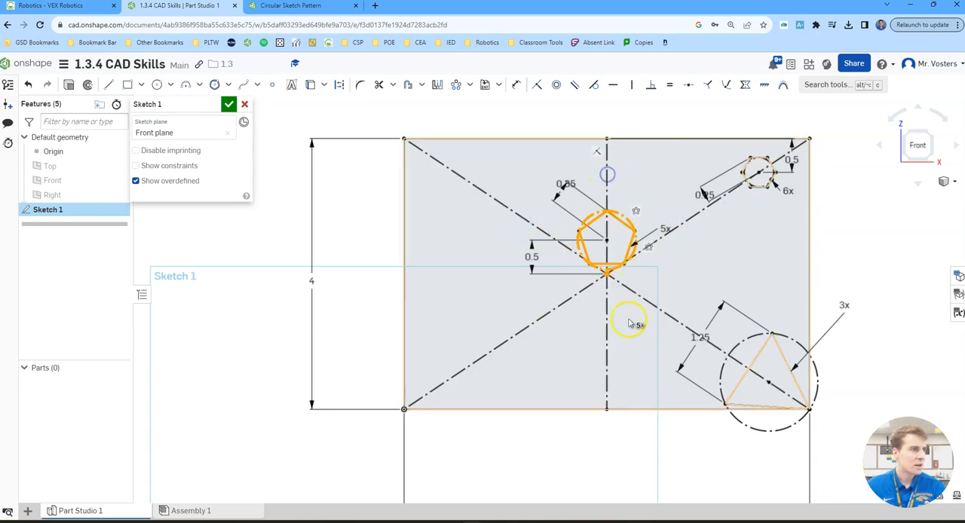
click(608, 273)
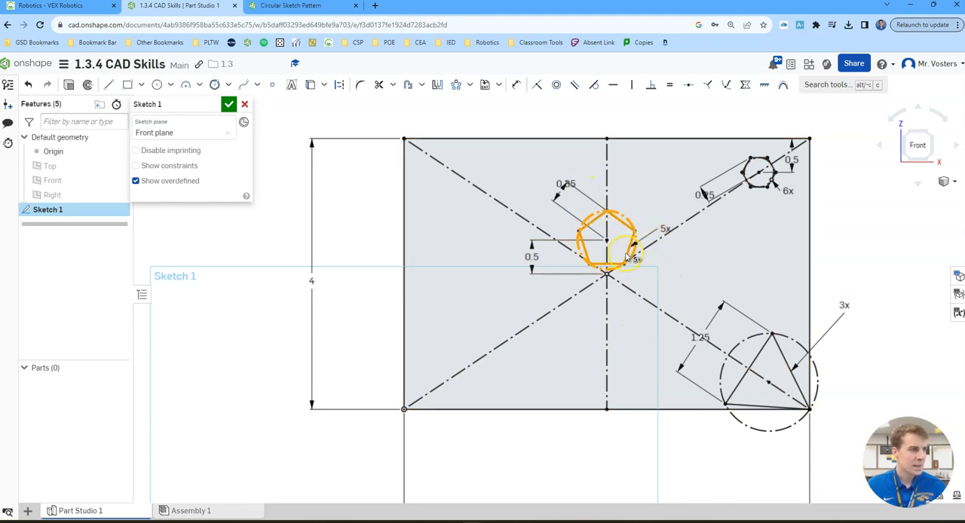
click(456, 85)
click(405, 410)
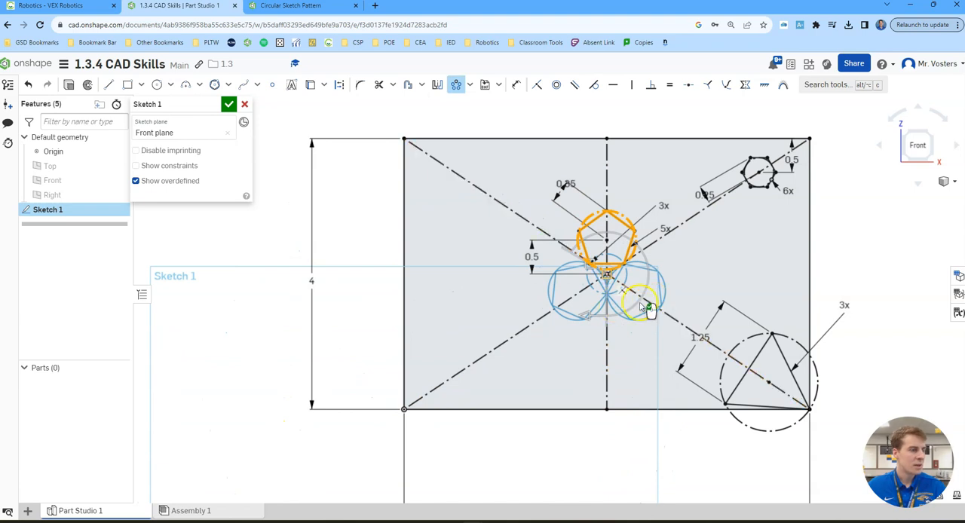
scroll(626, 291, up, 2)
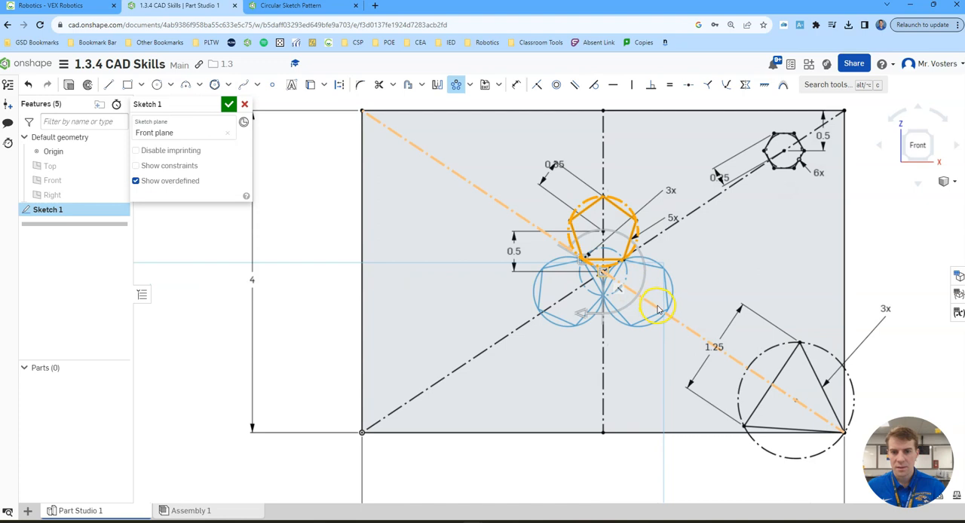
click(771, 271)
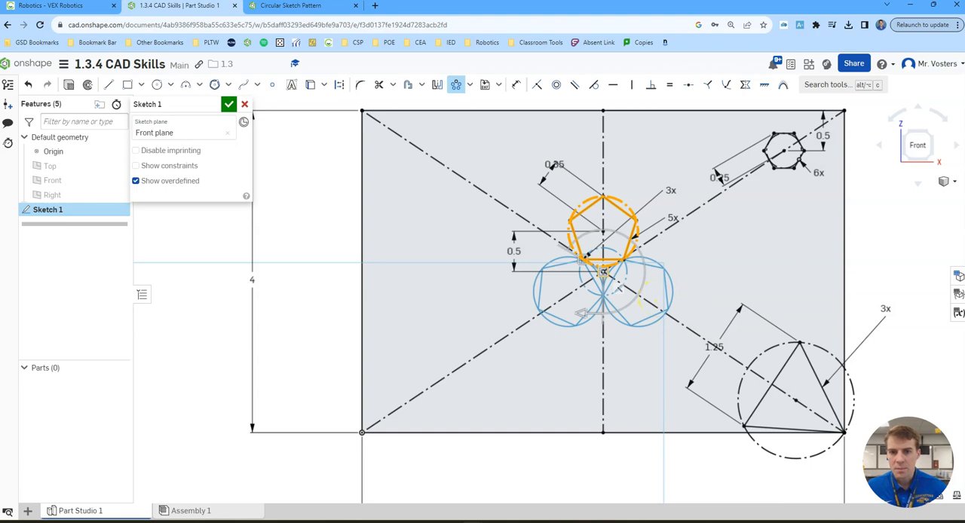
key(Escape)
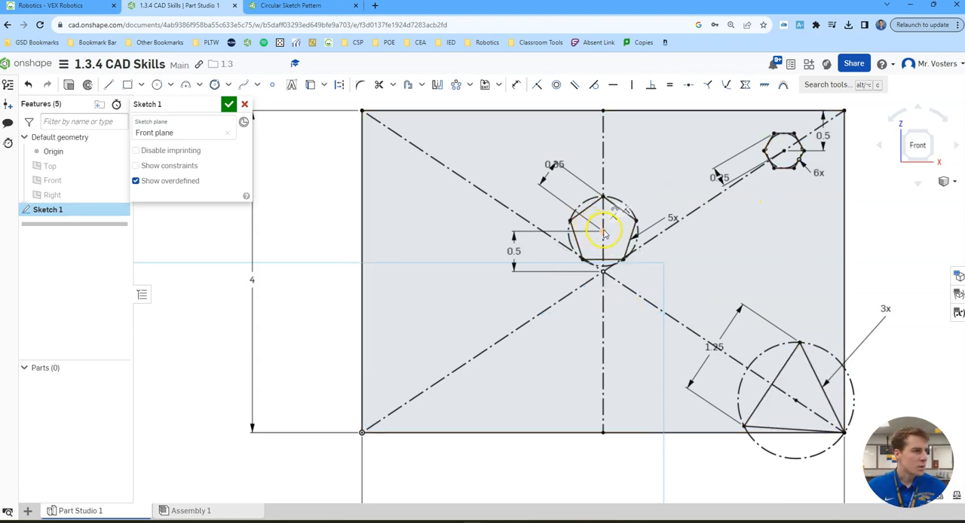
- Delete the pentagon centre's 0.5 in vertical dimension and dimension its bottom side 0.5 in above the construction lines' crossing point instead
click(519, 236)
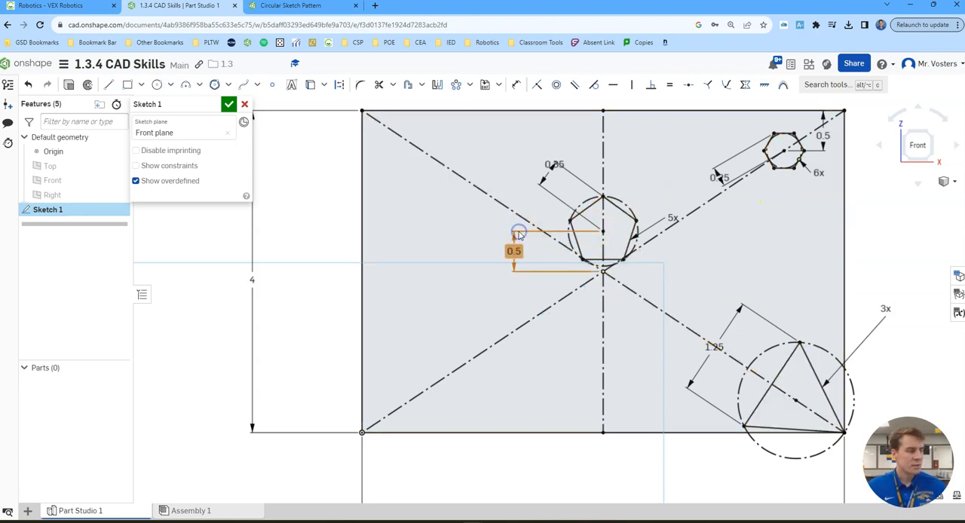
key(Delete)
click(516, 84)
click(596, 260)
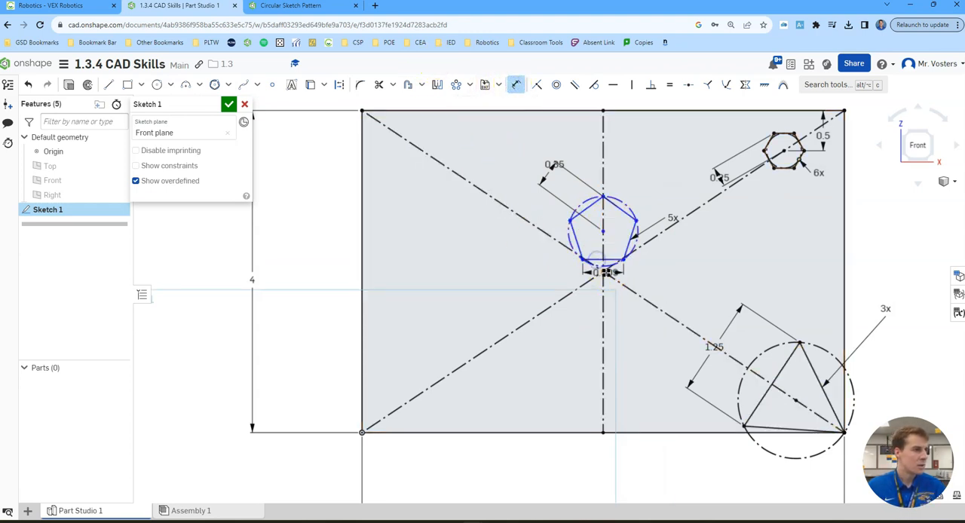
click(603, 272)
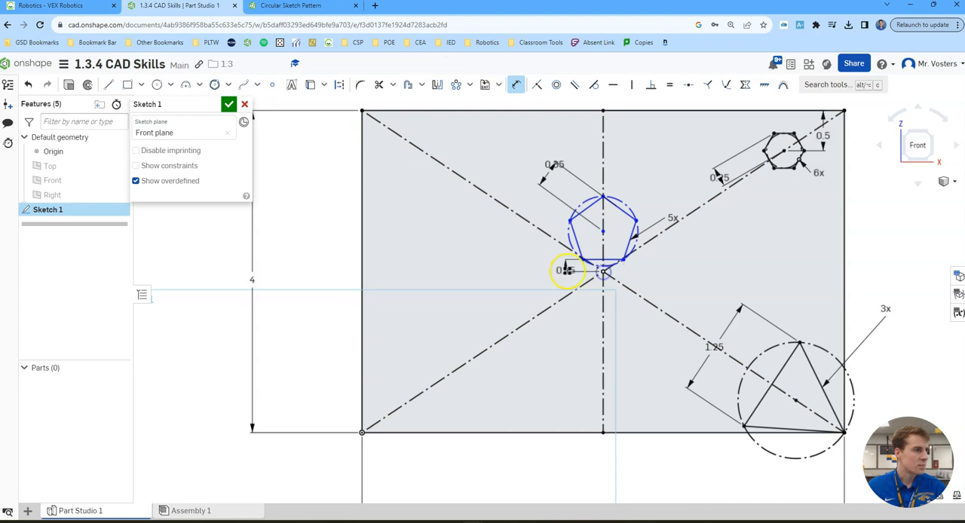
click(480, 260)
text(0.5)
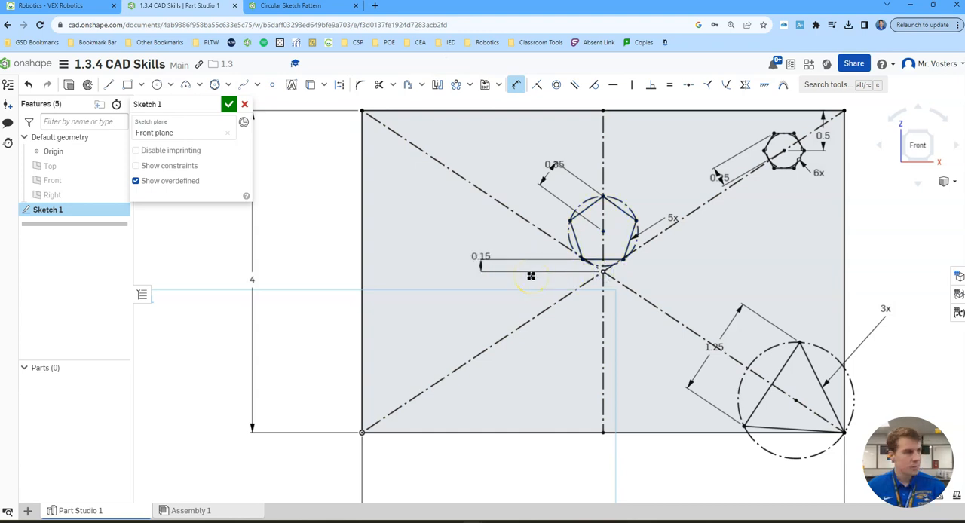
key(Return)
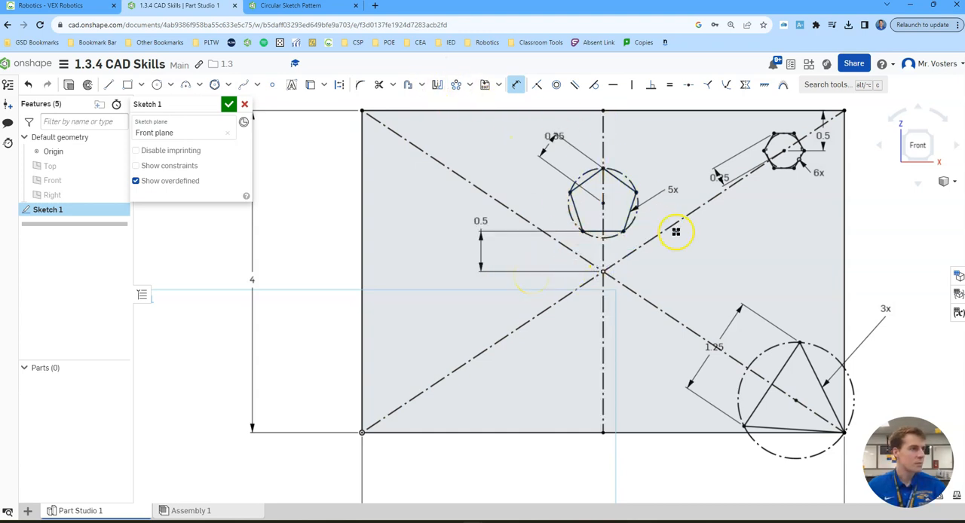
click(516, 85)
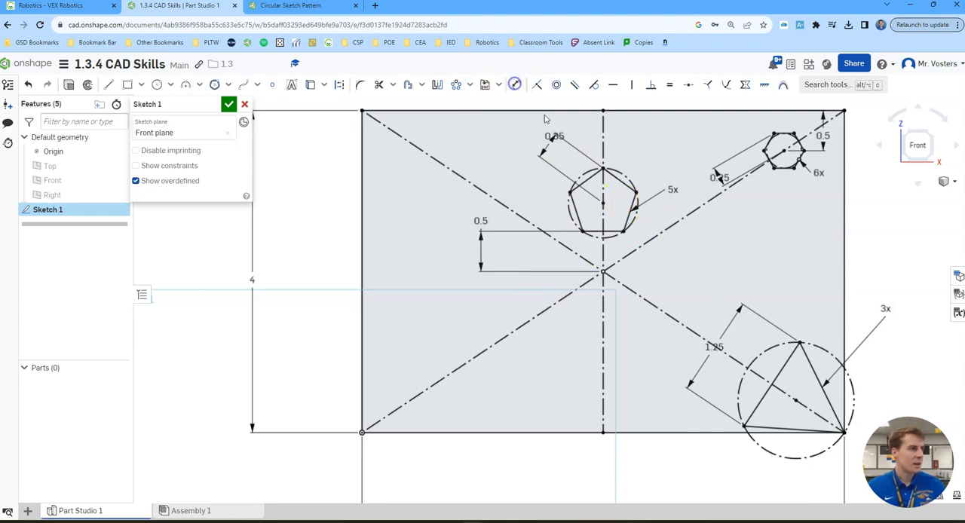
- Set up a circular pattern of the pentagon's five sides and construction circle about the point where the construction lines cross
click(627, 219)
click(607, 230)
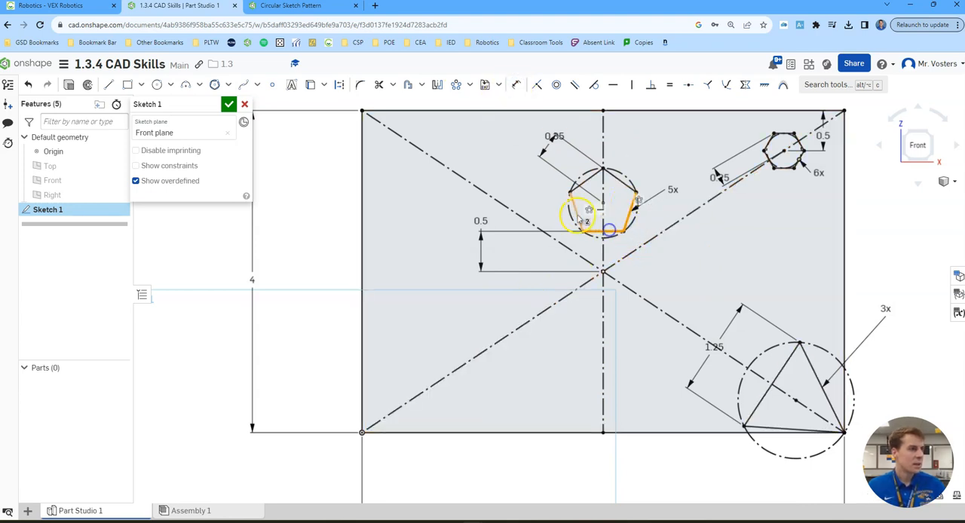
click(577, 214)
click(586, 181)
click(620, 182)
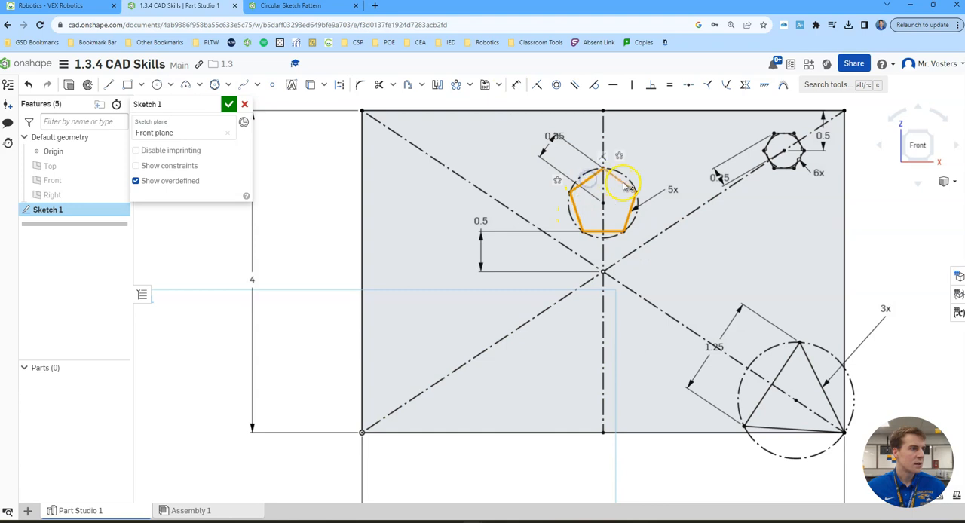
click(589, 171)
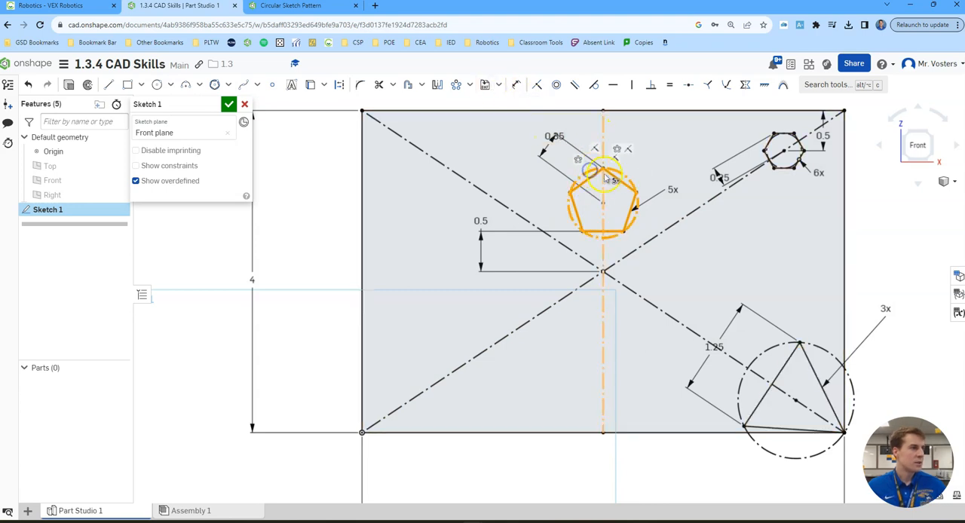
click(456, 85)
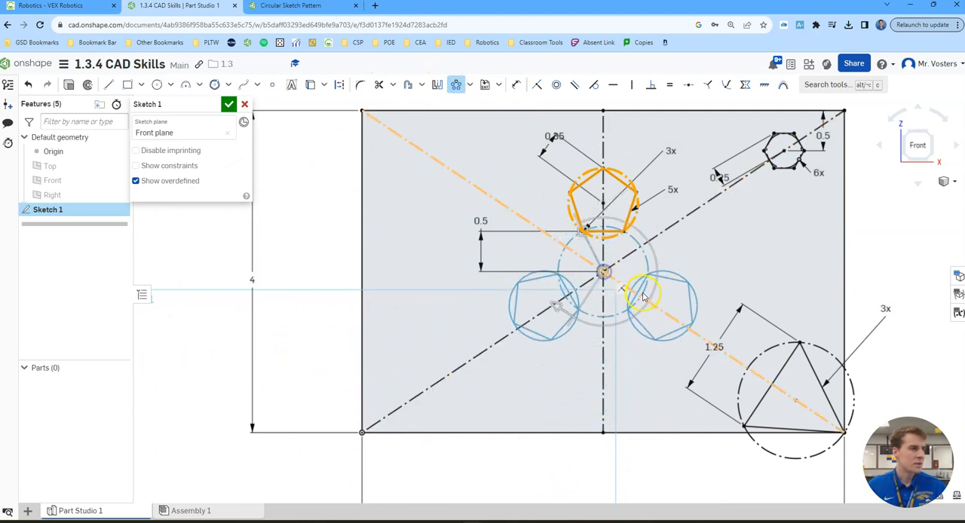
click(616, 289)
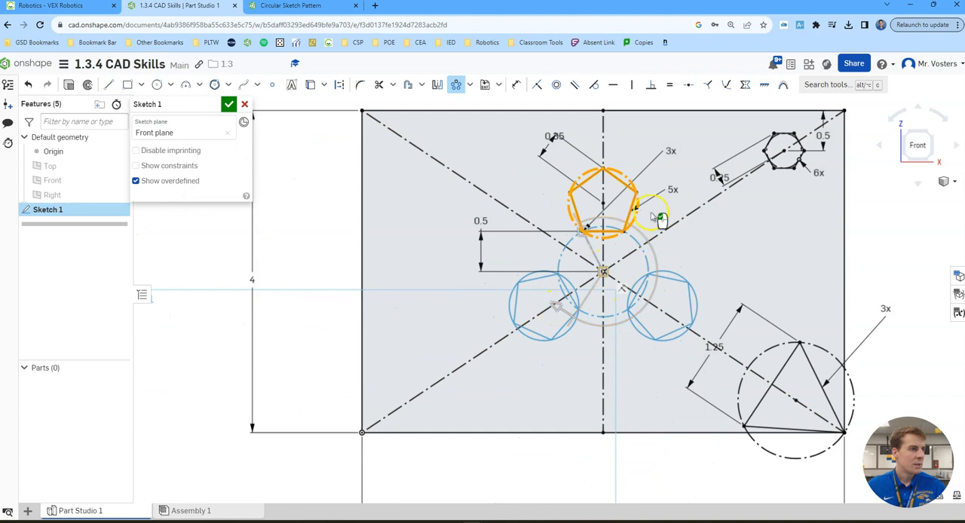
- Set the pentagon's circular pattern to 5 instances and complete it
click(672, 152)
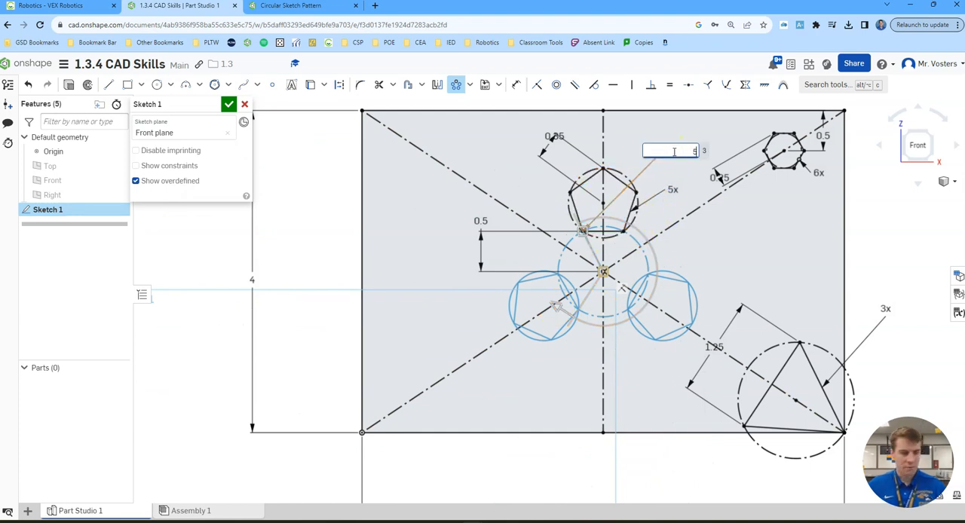
text(5)
key(Return)
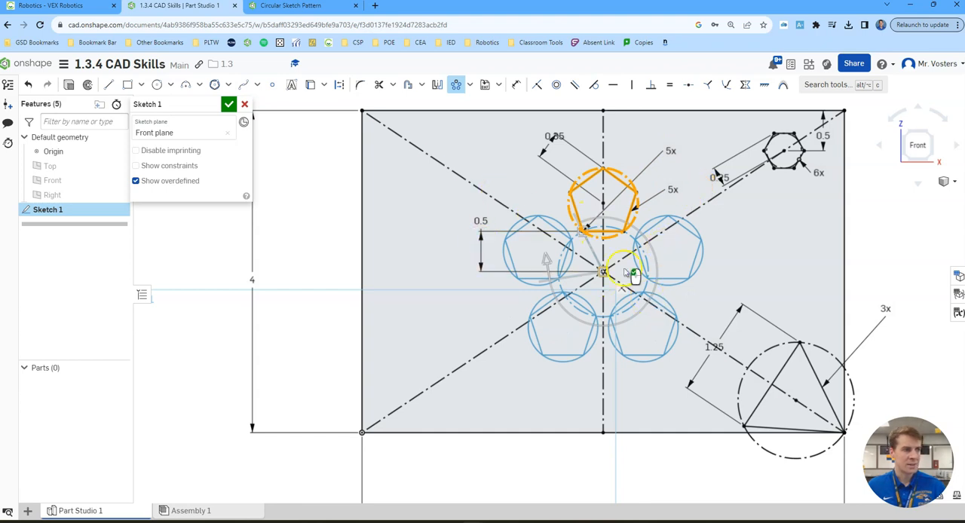
click(405, 224)
click(405, 221)
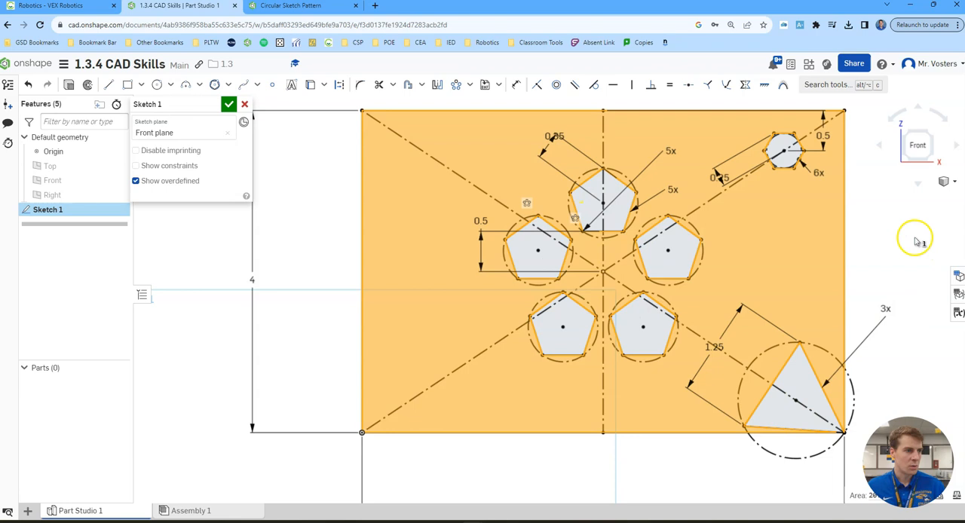
click(913, 237)
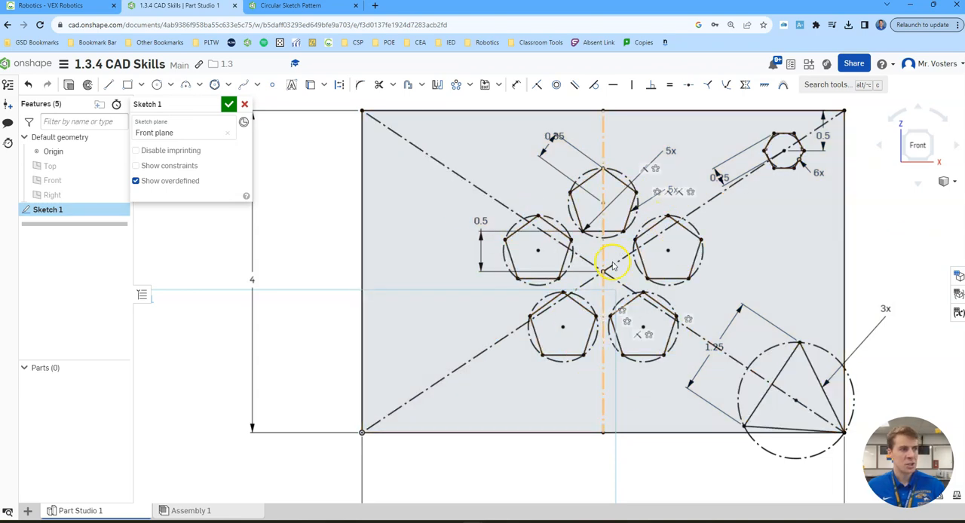
- Set up a linear pattern of only the hexagon and its construction circle, with the horizontal direction reversed to run left across the plate
click(471, 84)
click(487, 105)
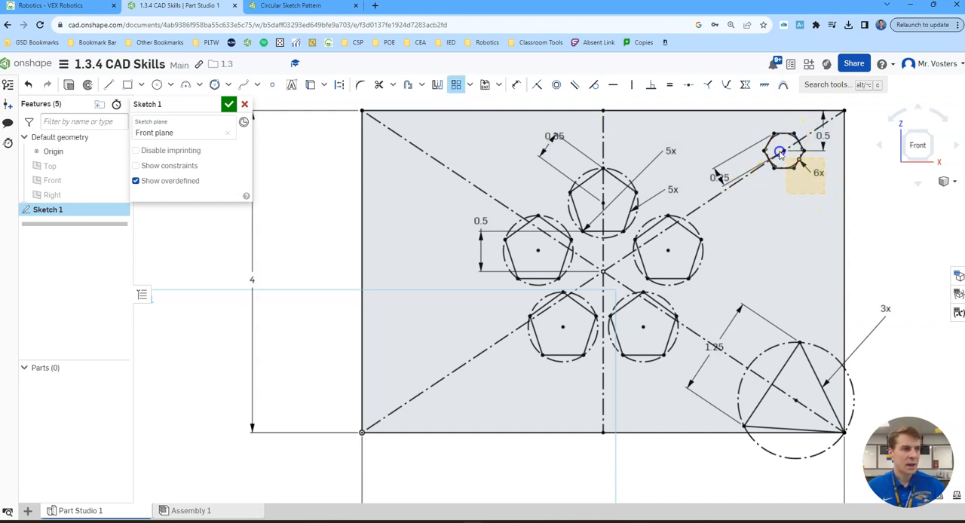
drag(752, 122, 751, 120)
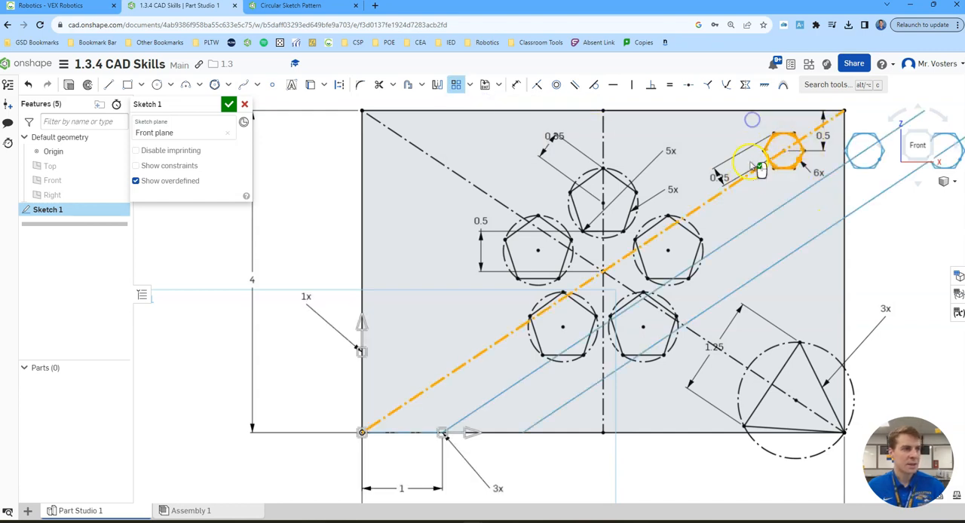
click(709, 199)
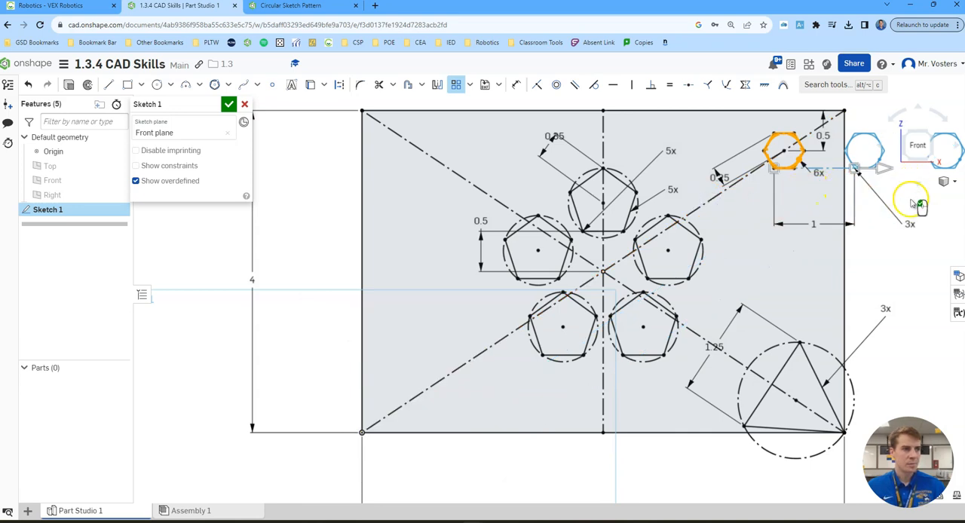
middle_drag(909, 245, 757, 286)
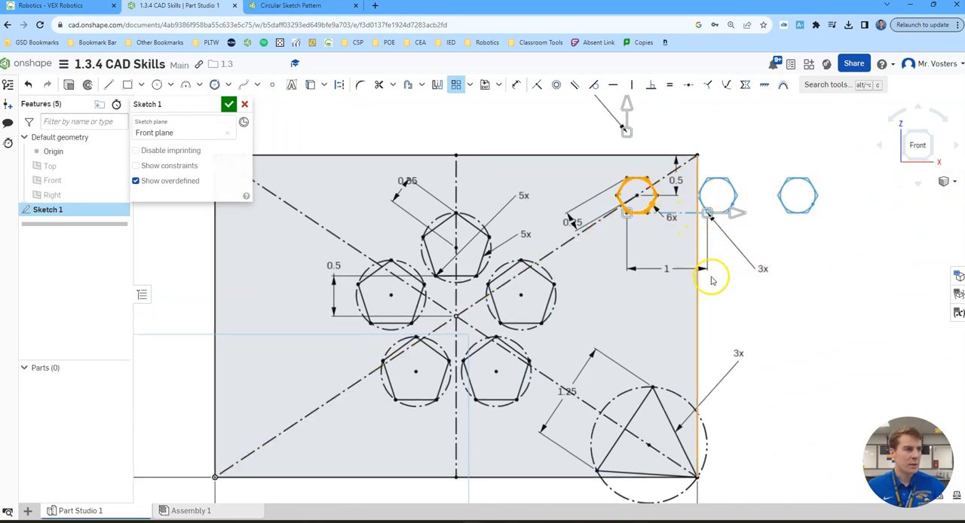
click(735, 215)
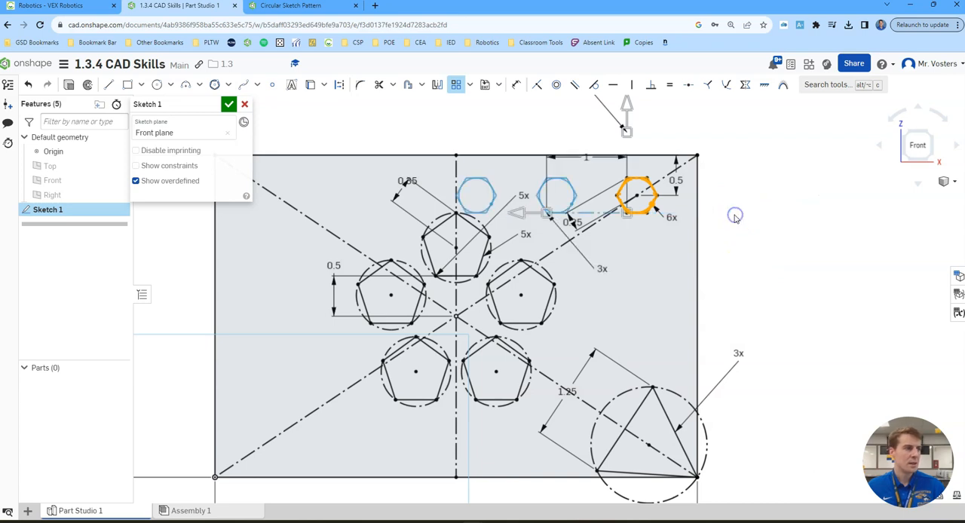
- Set the hexagon pattern's horizontal spacing to 0.75 in
double_click(587, 159)
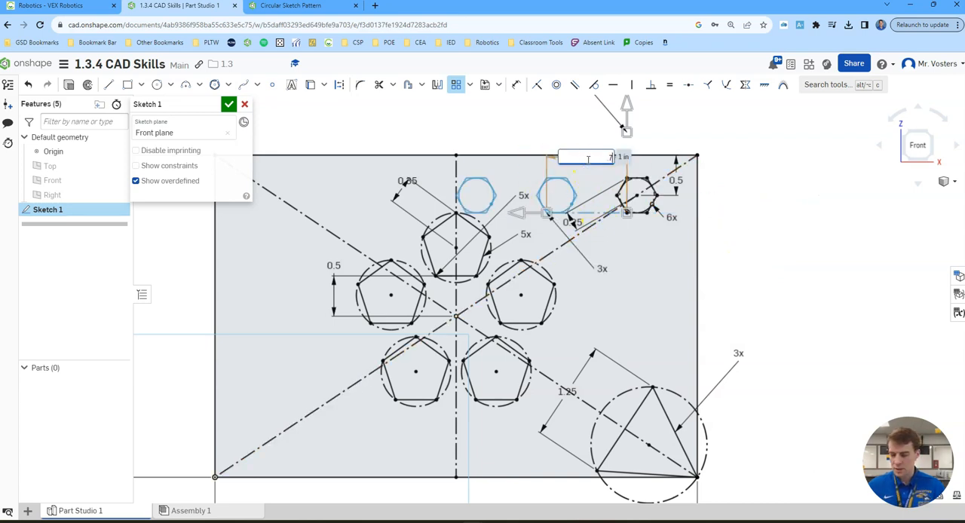
text(.75)
key(Return)
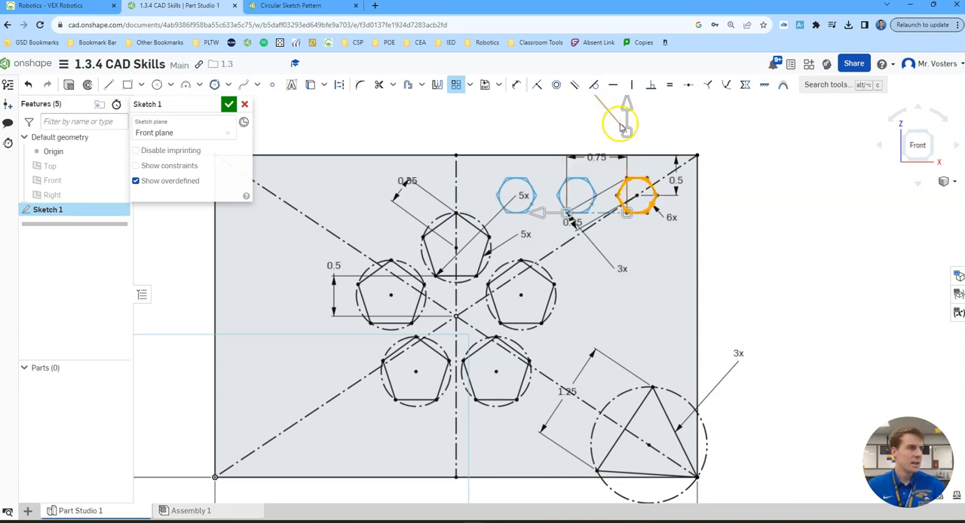
- Reverse the hexagon pattern's vertical direction so it runs downward into the plate
middle_drag(657, 124, 656, 198)
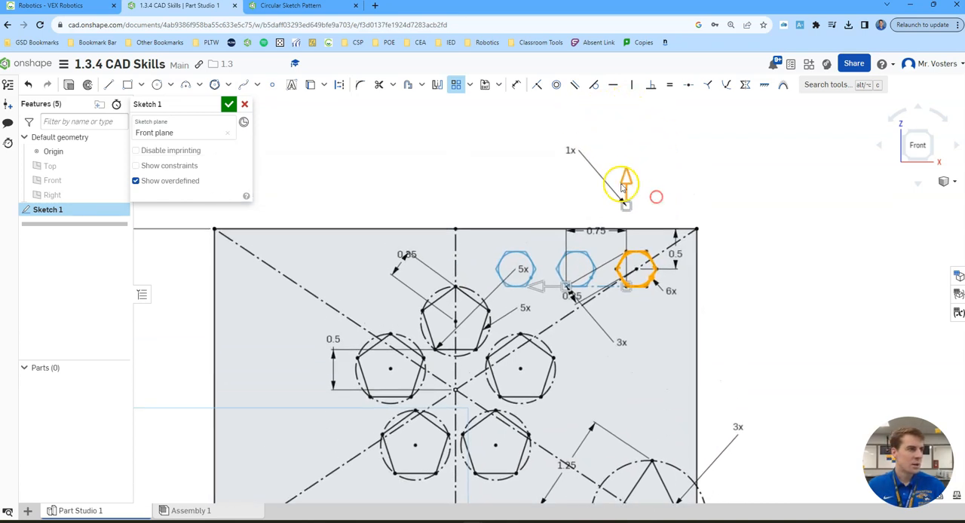
click(629, 182)
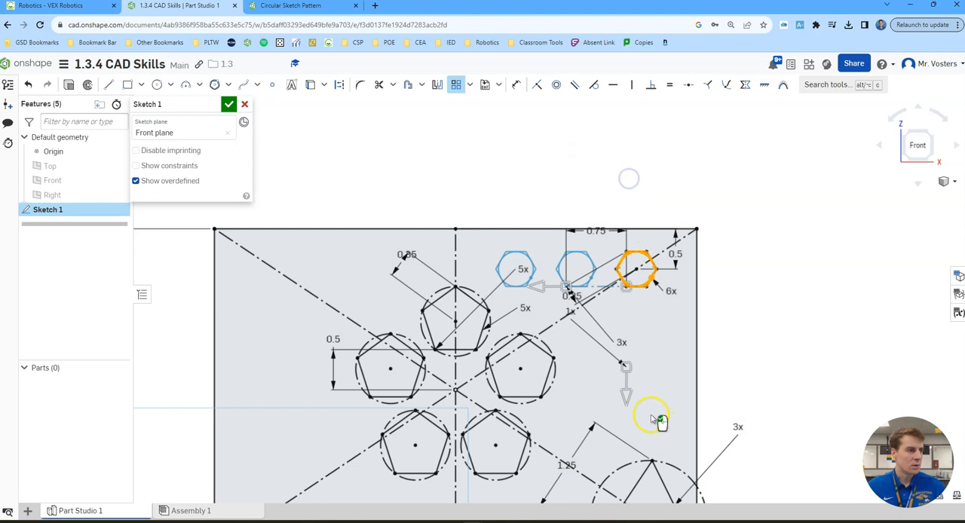
middle_drag(665, 373, 661, 312)
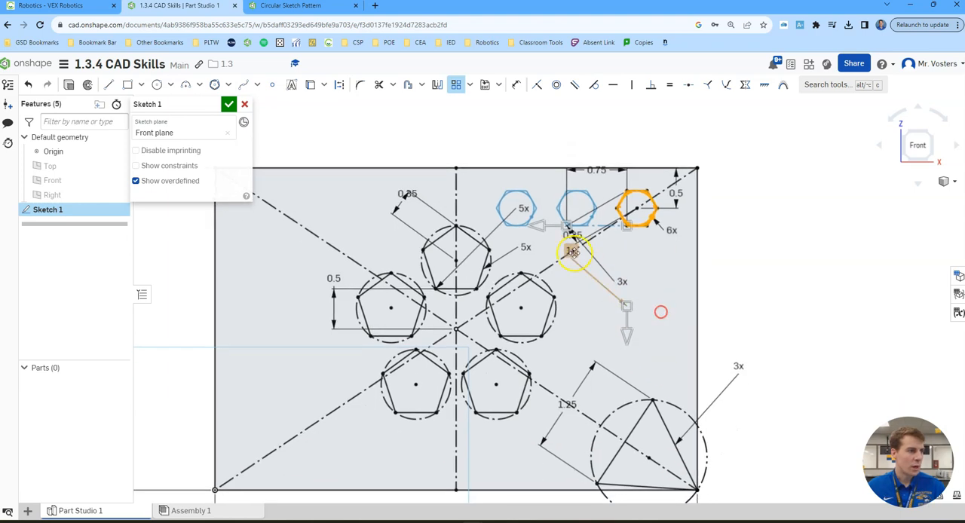
- Set the hexagon pattern to 2 vertical instances spaced 0.75 in apart and complete the pattern
double_click(571, 255)
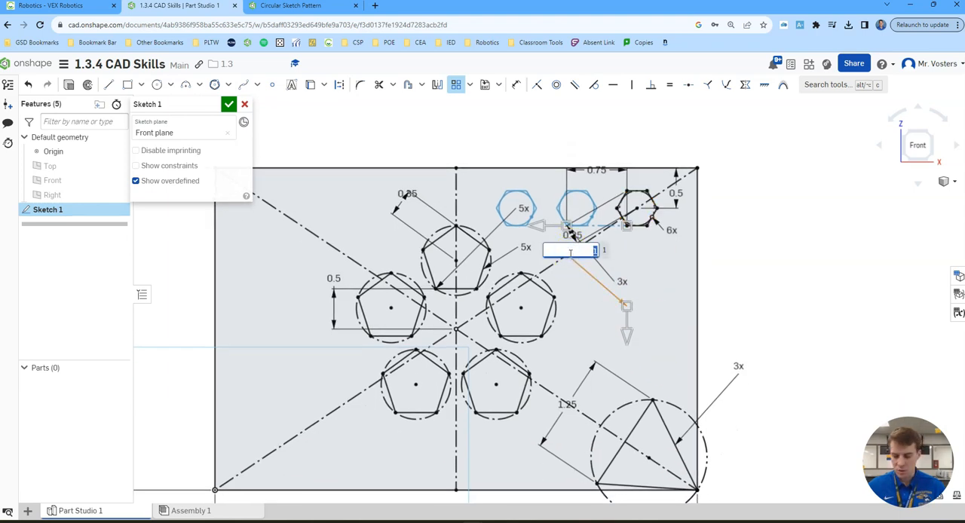
text(2)
key(Return)
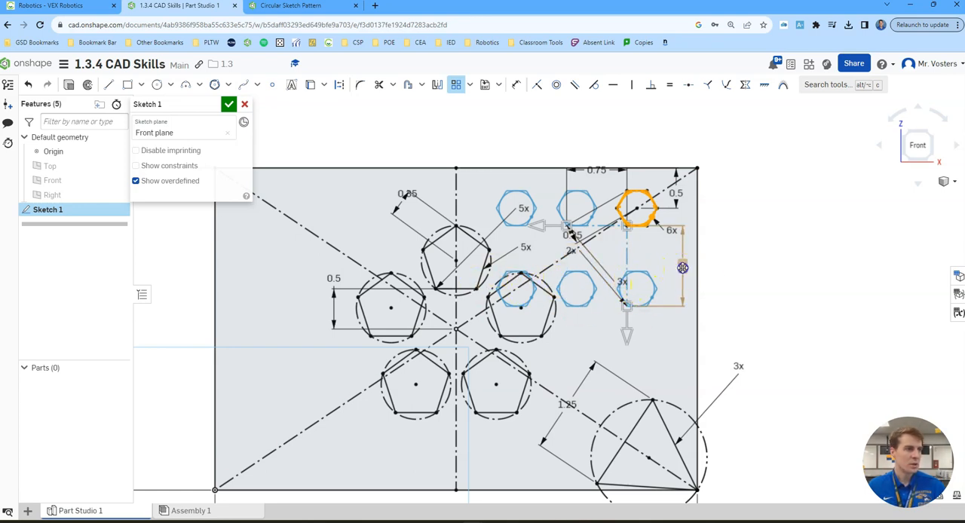
double_click(682, 268)
text(.75)
key(Return)
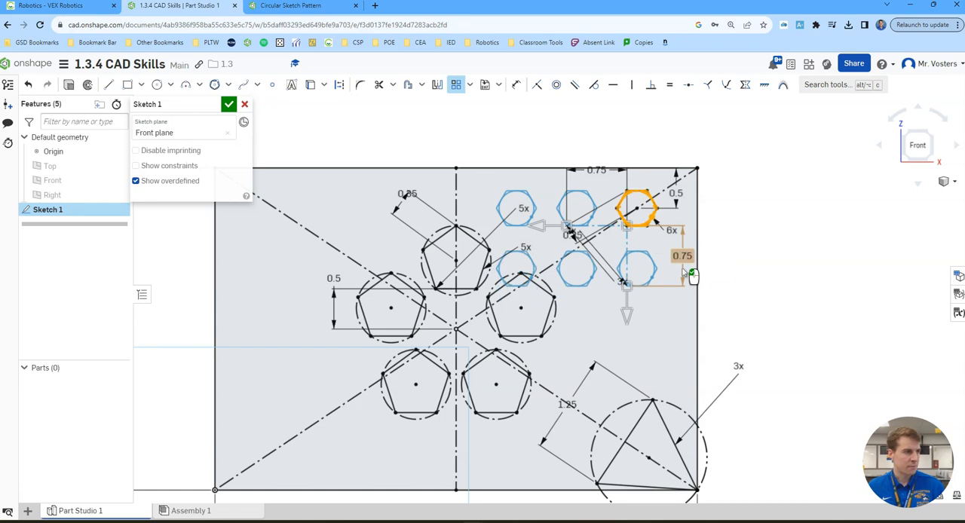
click(747, 300)
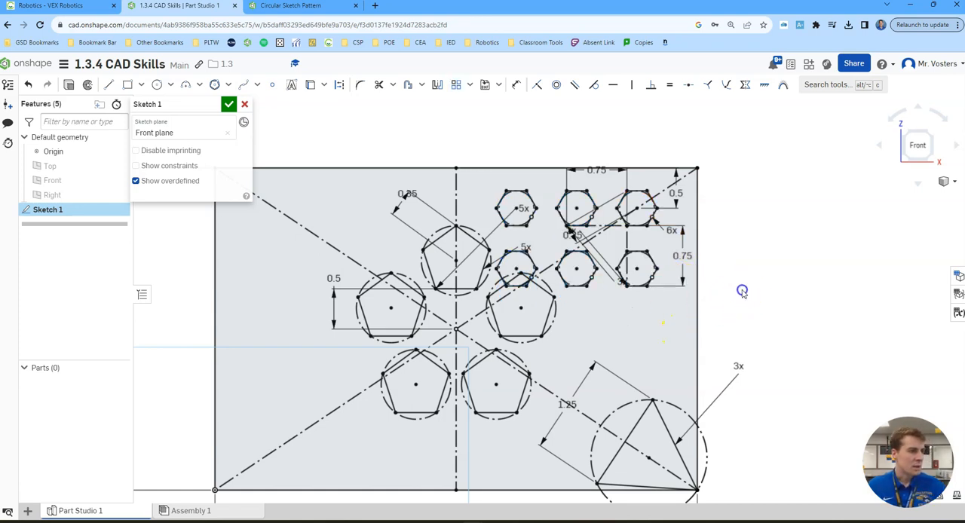
- Delete the patterned hexagon that overlaps the pentagon, together with its construction circle and leftover point
scroll(525, 260, down, 3)
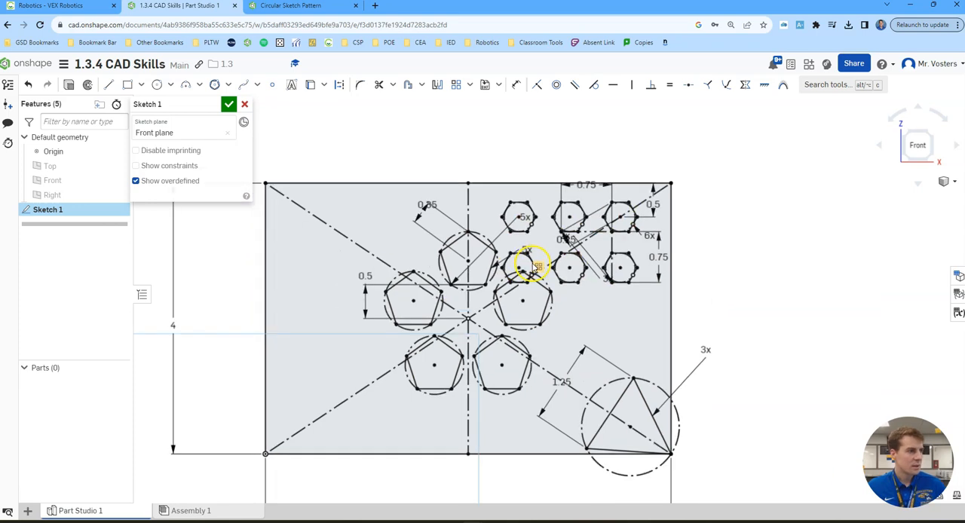
scroll(525, 260, up, 4)
key(d)
click(539, 265)
key(Delete)
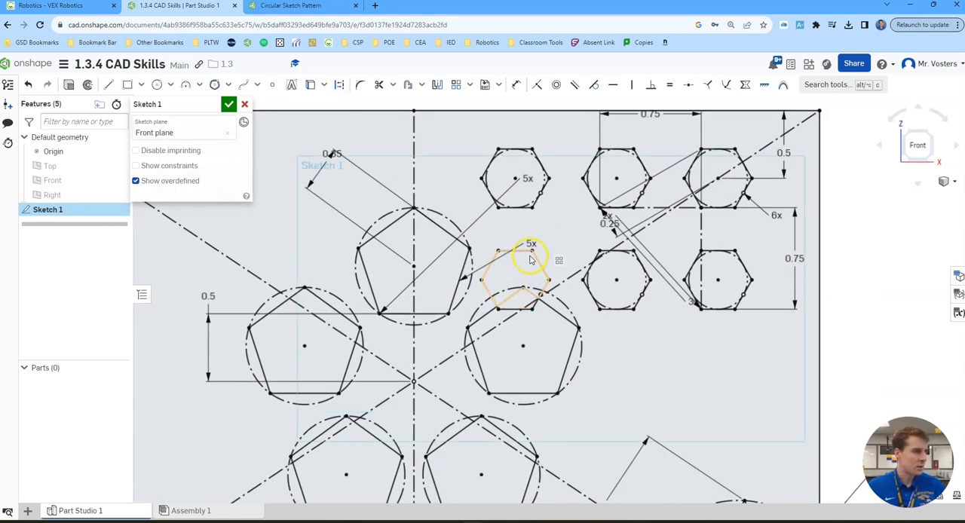
click(525, 252)
click(545, 289)
key(Delete)
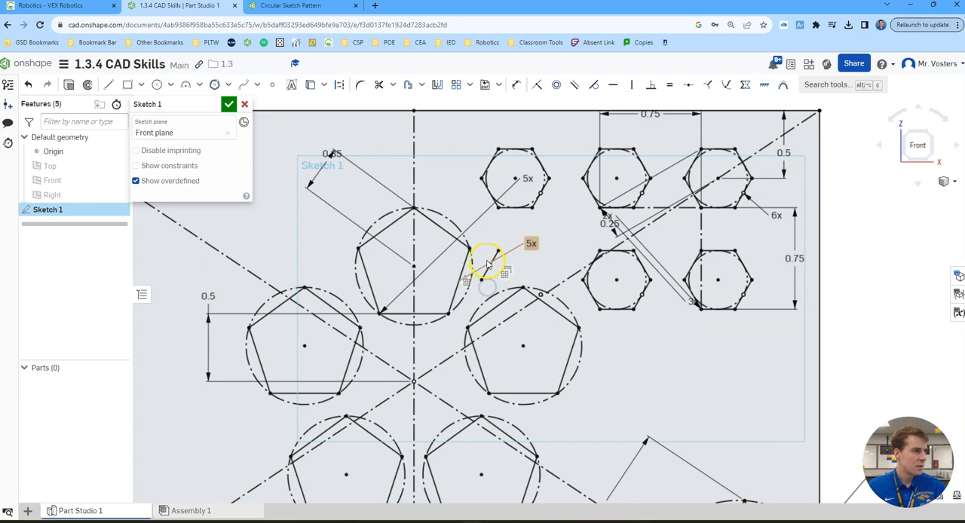
click(541, 296)
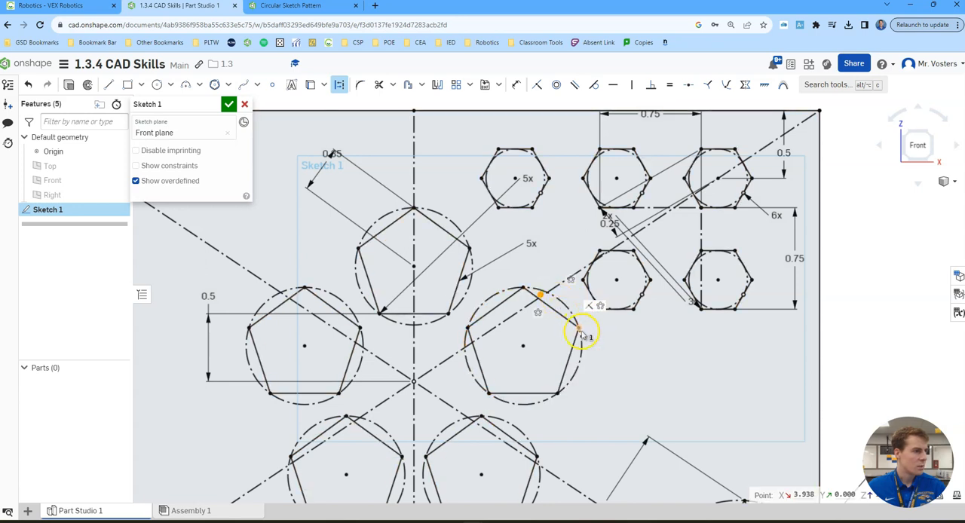
key(Escape)
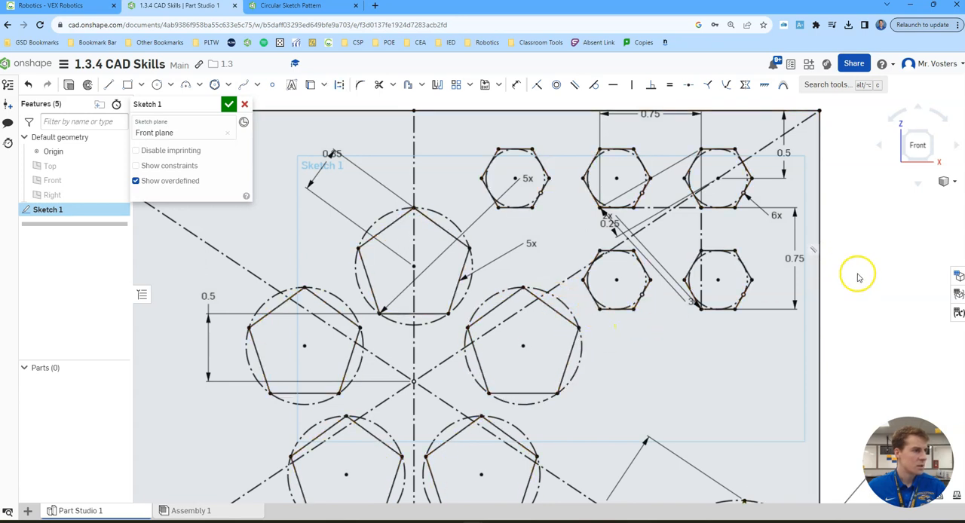
- Set up a linear pattern of the triangle's three sides, directed up and left along the plate's diagonal construction line
scroll(855, 259, down, 2)
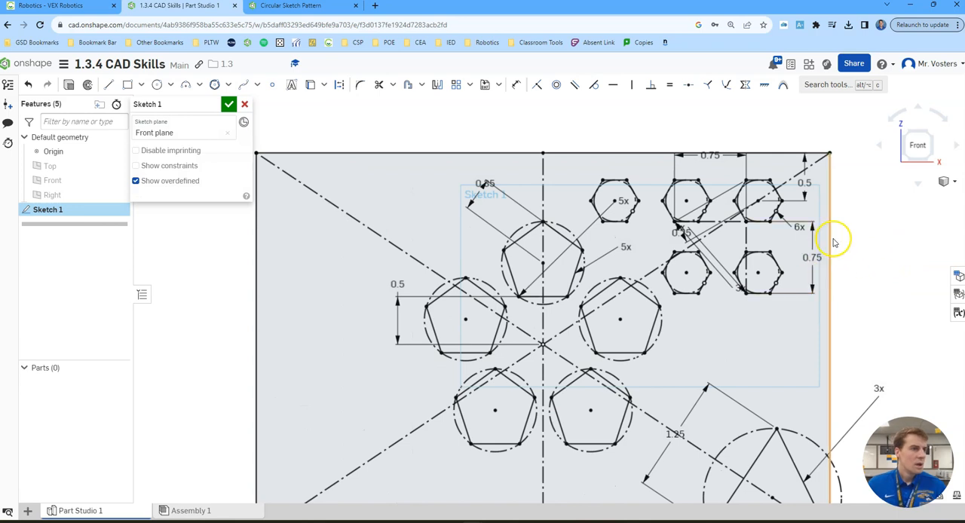
scroll(869, 258, down, 2)
middle_drag(871, 263, 785, 229)
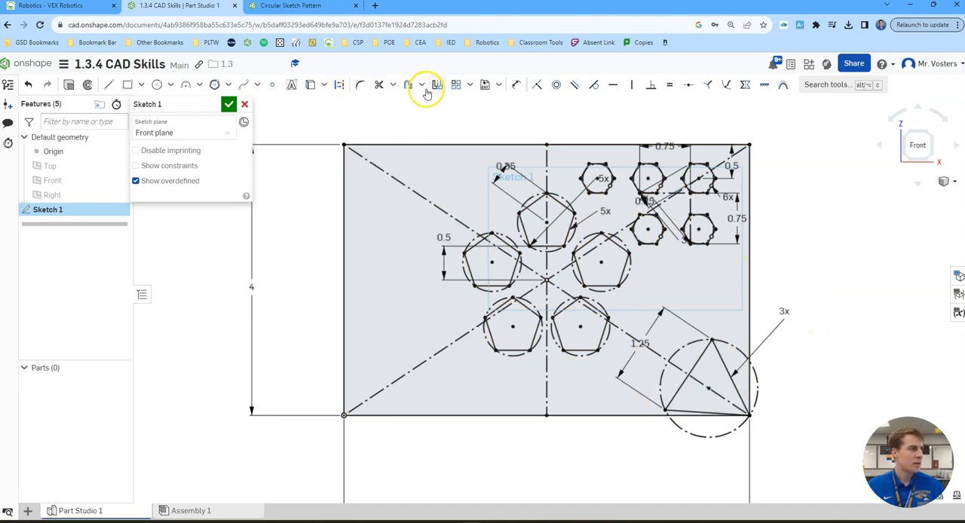
click(470, 84)
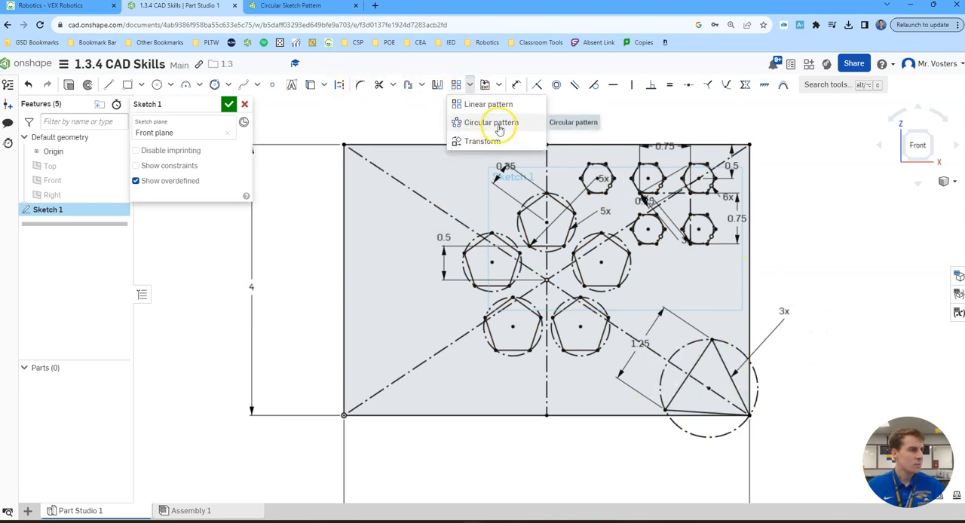
click(503, 104)
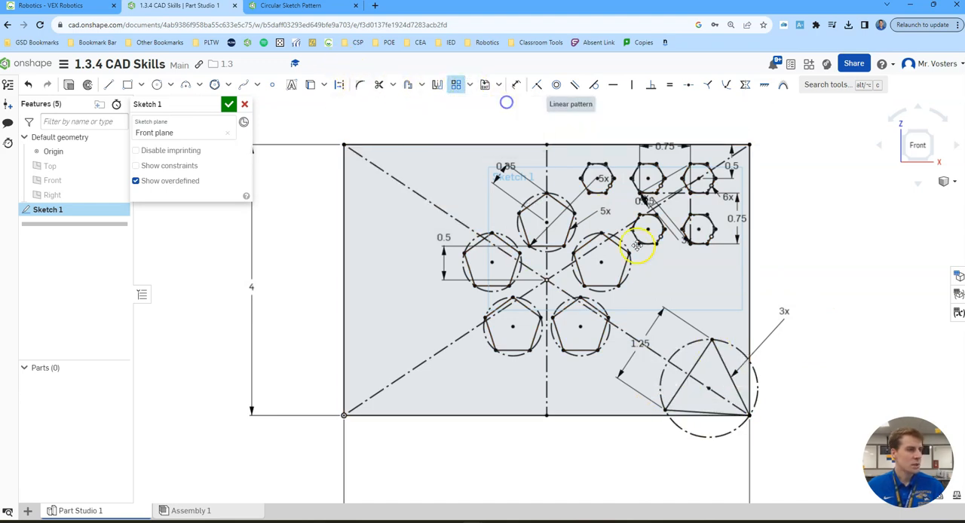
click(728, 370)
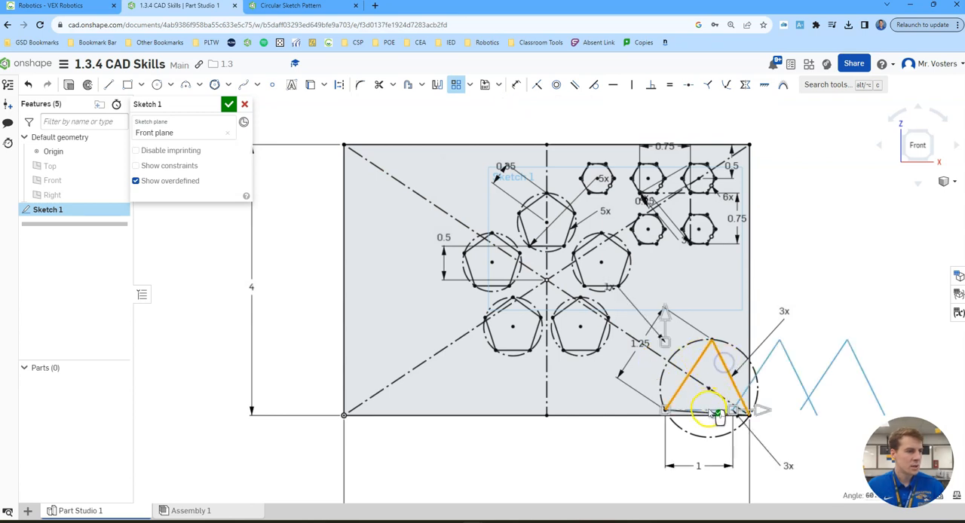
scroll(716, 409, up, 4)
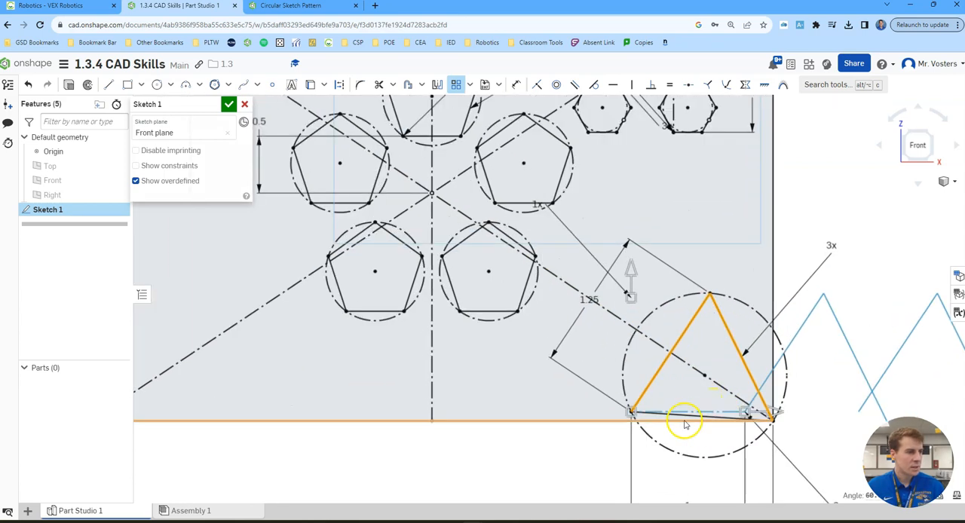
click(689, 413)
scroll(784, 393, down, 5)
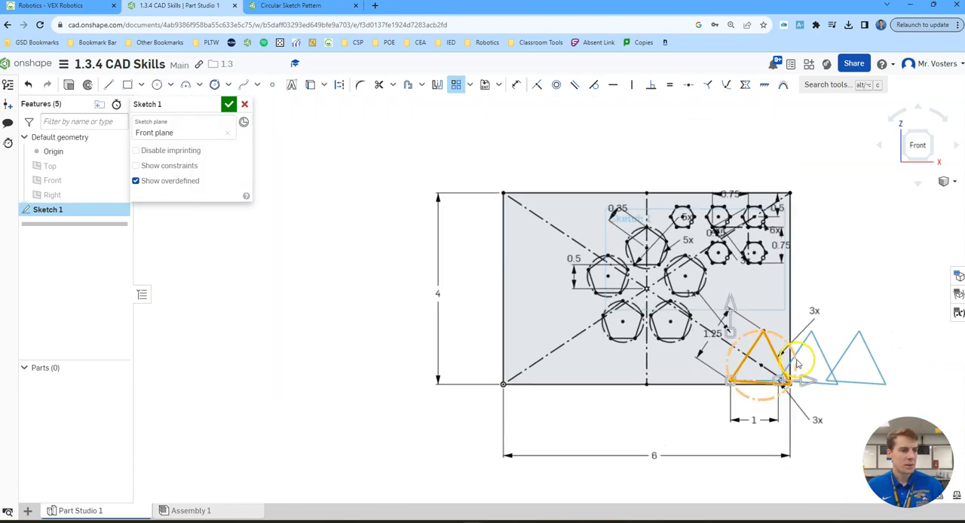
drag(784, 386, 719, 374)
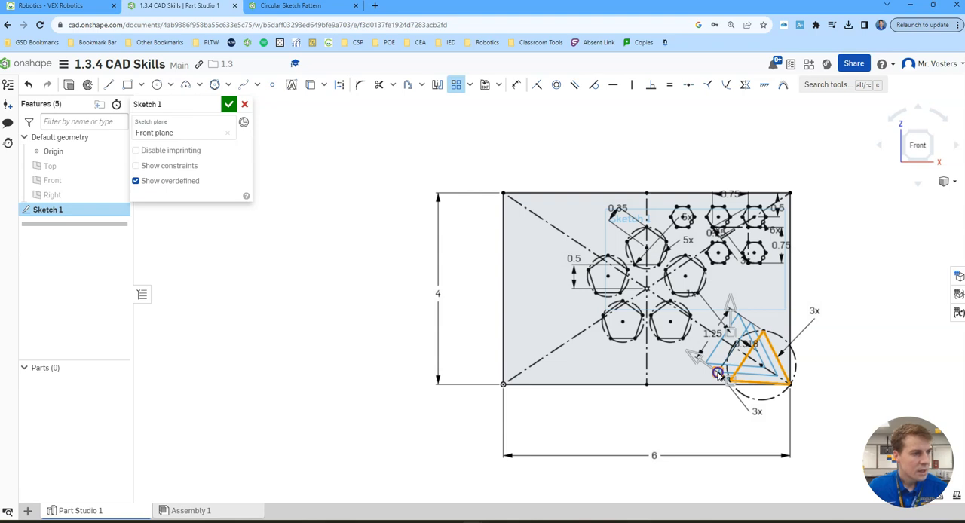
- Set the triangle pattern to 7 instances spaced 0.2 in apart along the diagonal and complete it
scroll(721, 424, up, 2)
scroll(701, 415, up, 2)
double_click(726, 296)
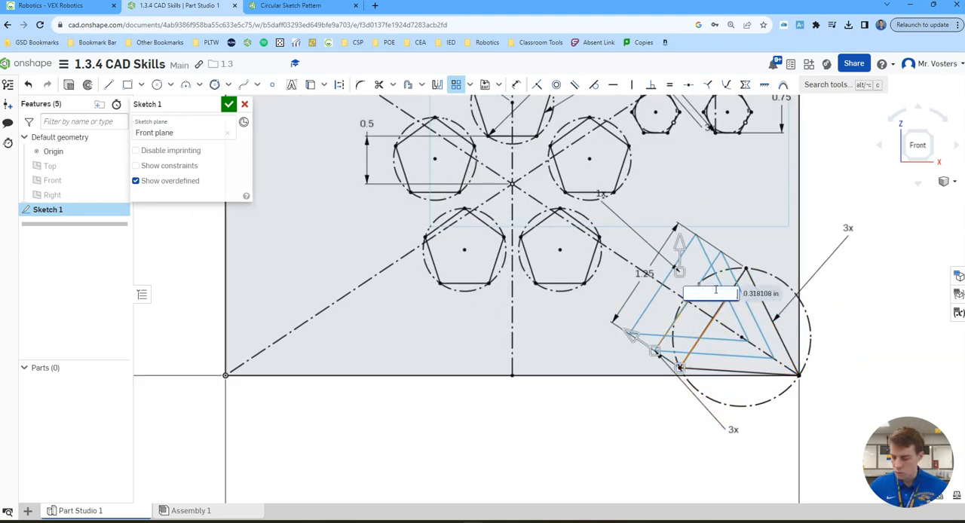
text(.2)
key(Return)
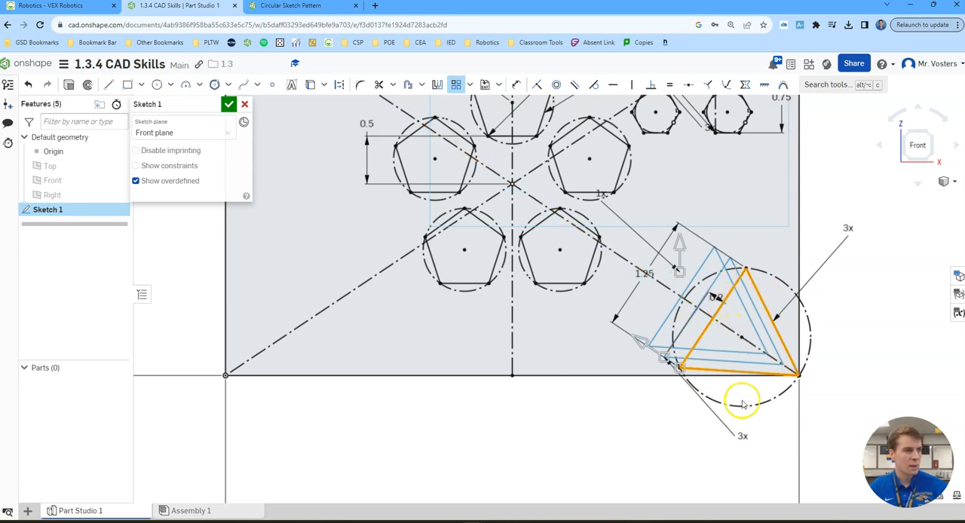
double_click(745, 438)
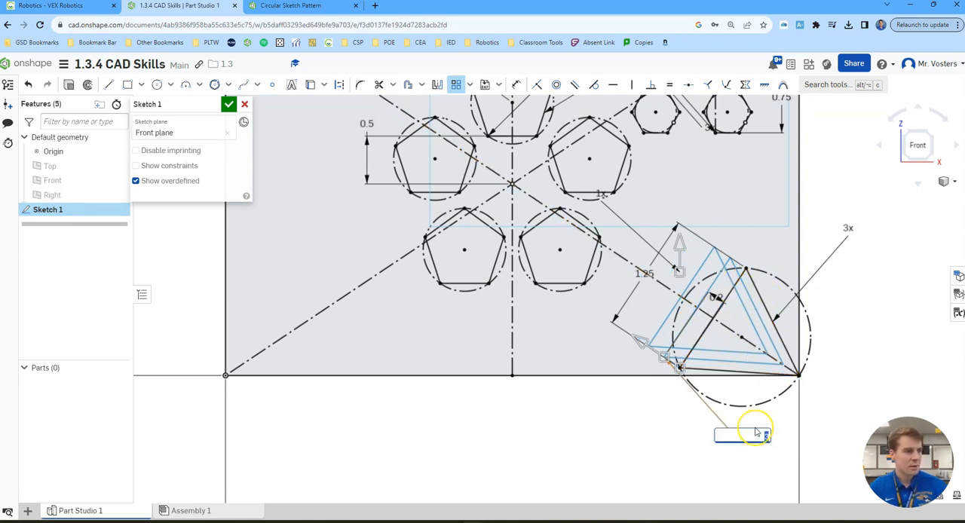
text(7)
key(Return)
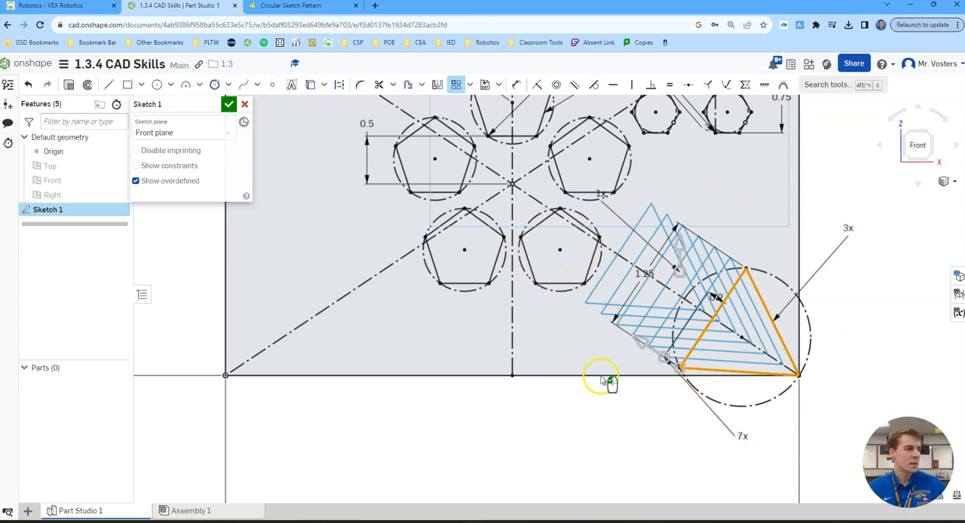
click(830, 154)
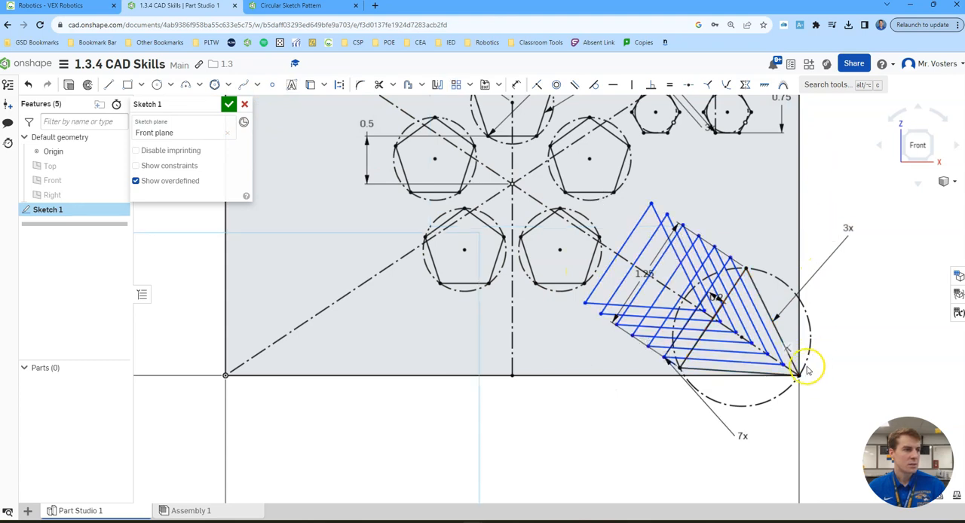
- Constrain the inner vertex of the farthest patterned triangle coincident with the plate's diagonal construction line
scroll(692, 294, up, 3)
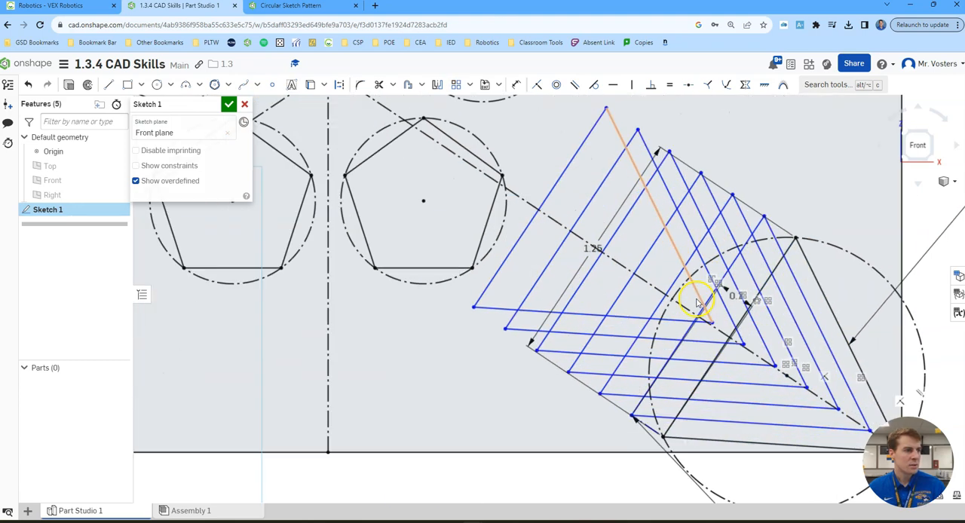
click(535, 86)
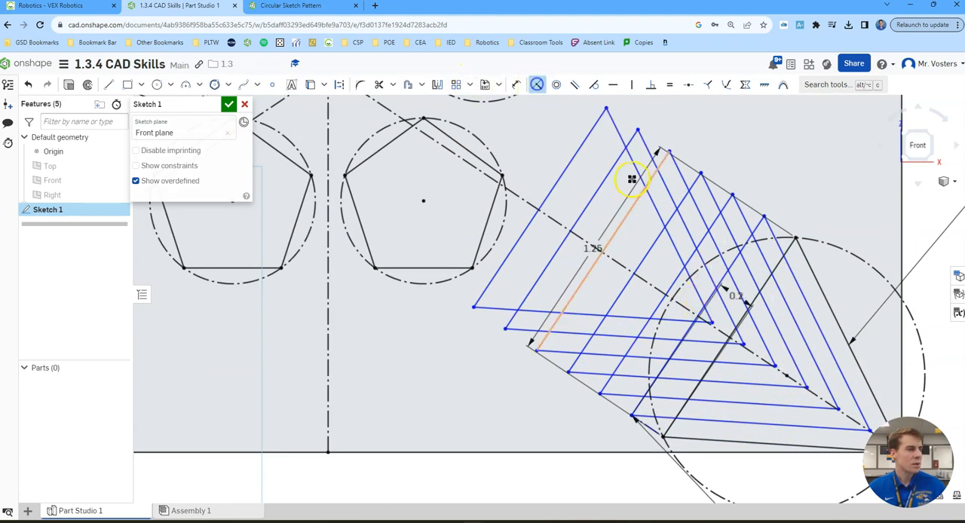
click(713, 323)
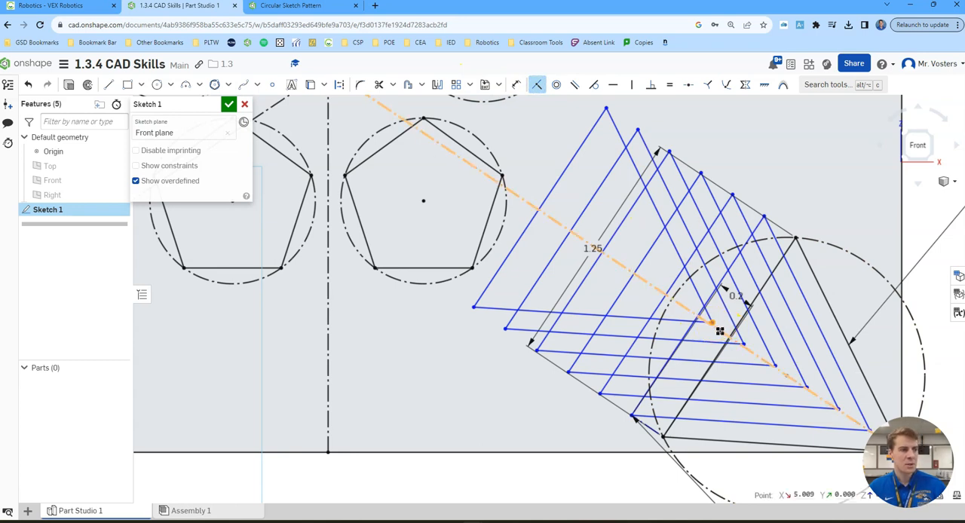
click(720, 331)
scroll(845, 192, down, 1)
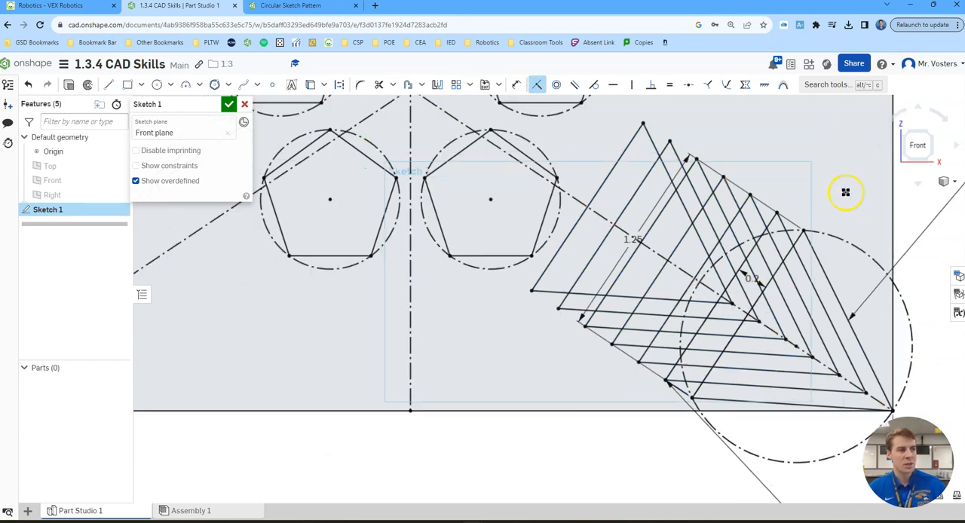
scroll(846, 192, down, 6)
middle_drag(888, 247, 747, 299)
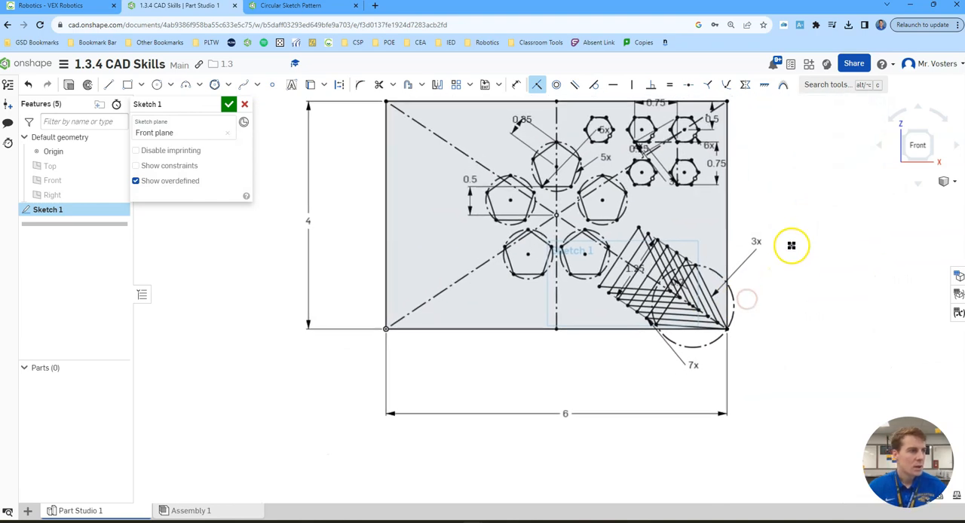
click(536, 83)
- Finish and accept the plate sketch
middle_drag(792, 177, 815, 223)
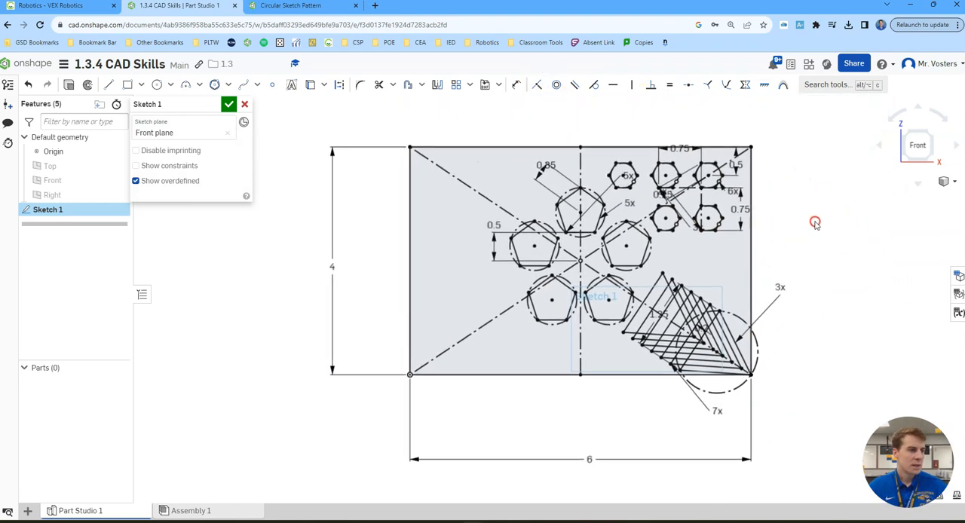
scroll(815, 223, up, 3)
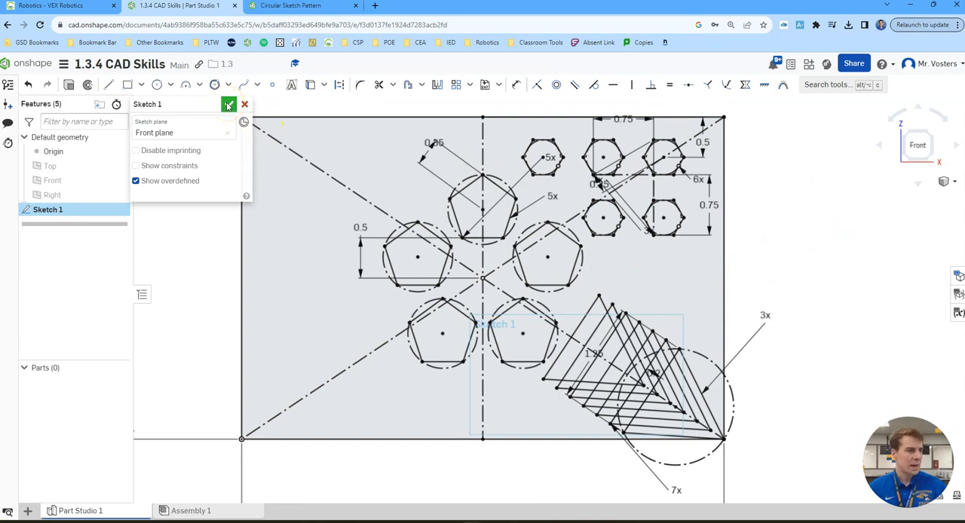
click(227, 105)
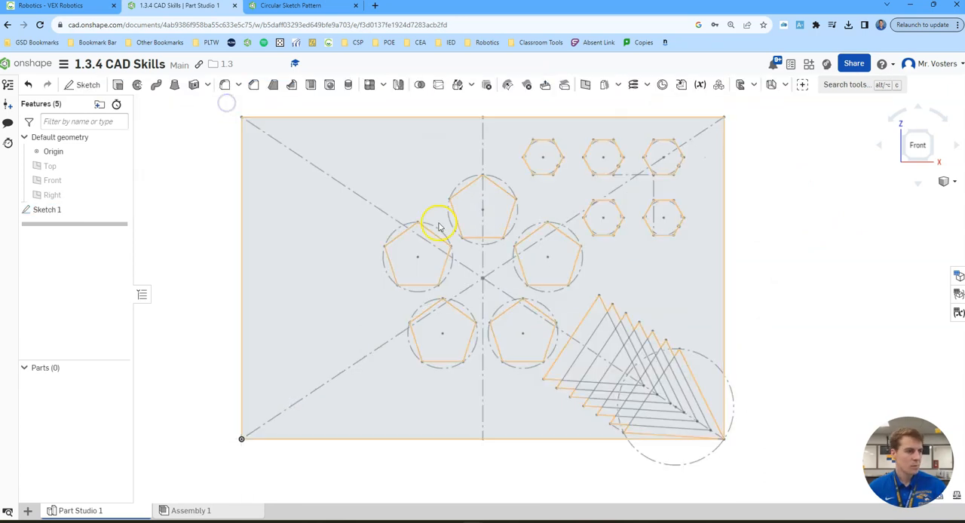
- Set up a 0.5 in solid extrusion of the plate region around the profiles, including the outermost triangle band at the lower-right corner
click(118, 84)
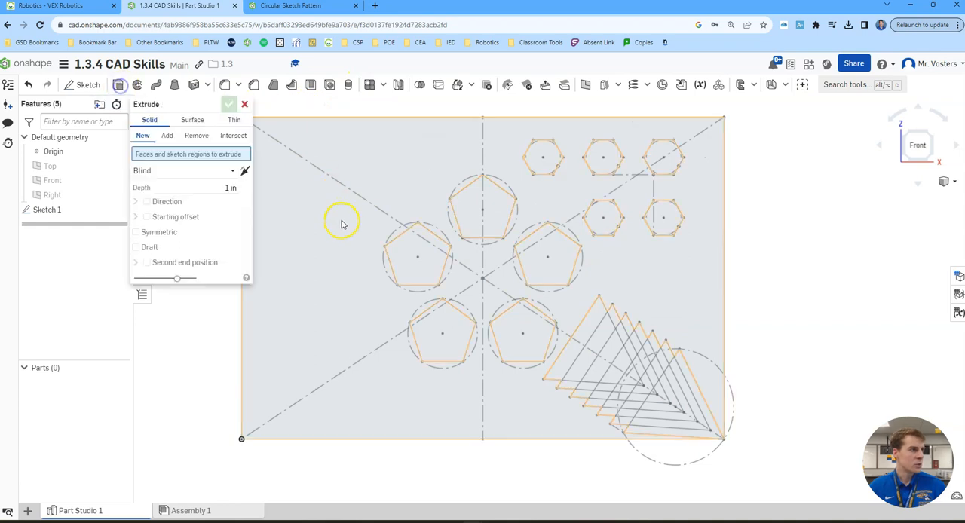
click(229, 197)
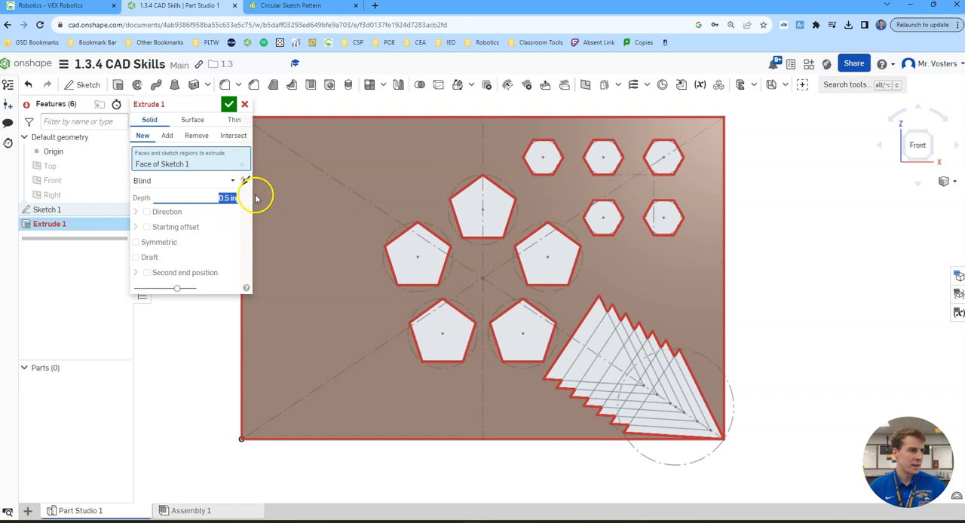
scroll(551, 236, down, 1)
scroll(682, 354, up, 3)
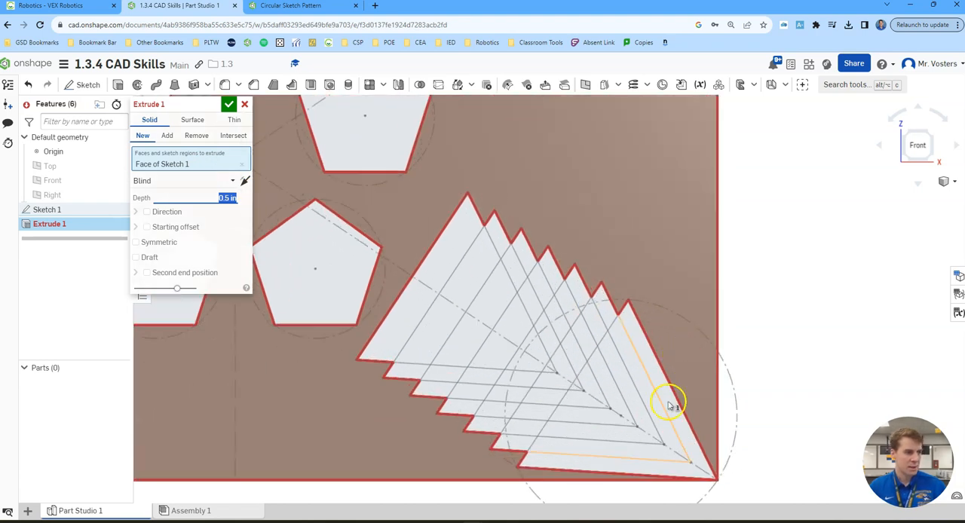
middle_drag(680, 344, 681, 272)
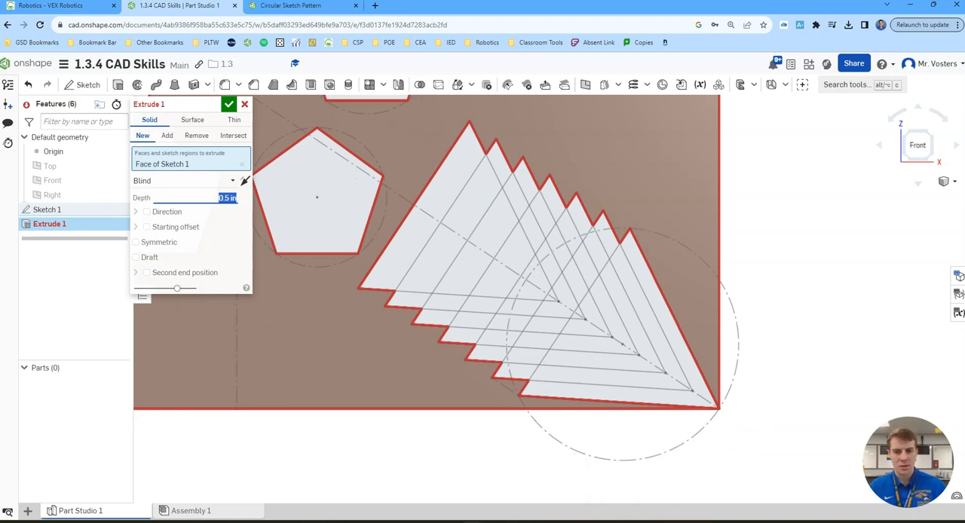
click(703, 391)
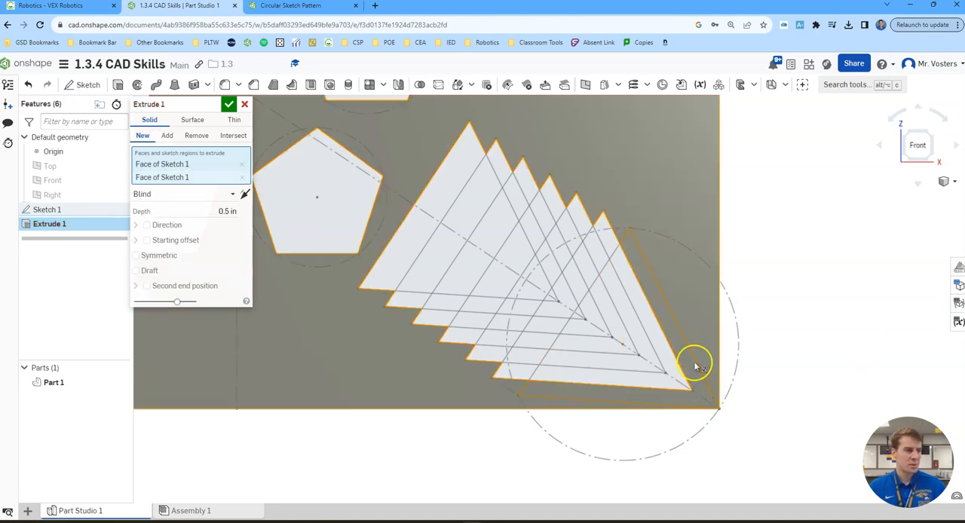
- Add all regions of the third triangle band from the lower-right corner to the extrusion, skipping the second band
click(643, 343)
click(513, 360)
click(631, 269)
click(598, 233)
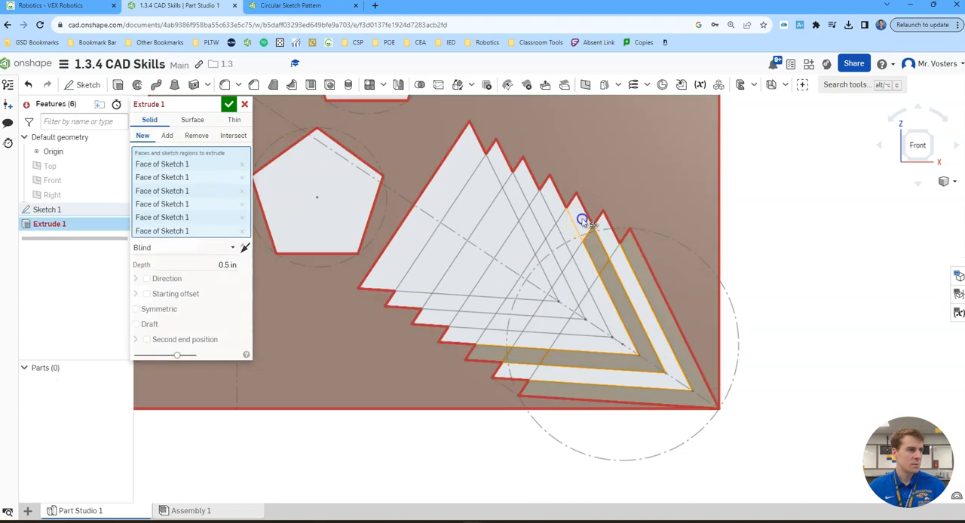
click(603, 285)
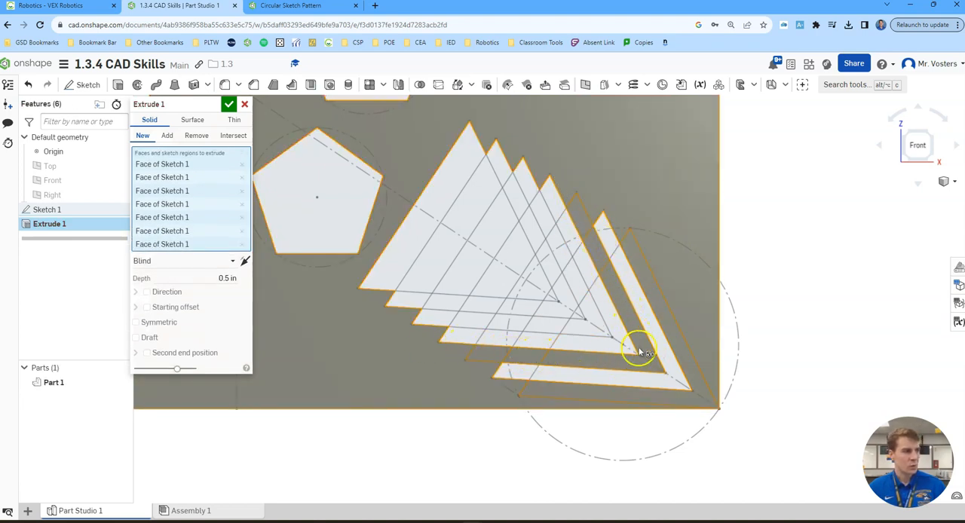
- Add all regions of the fifth triangle band from the corner to the extrusion, skipping the fourth band
click(593, 307)
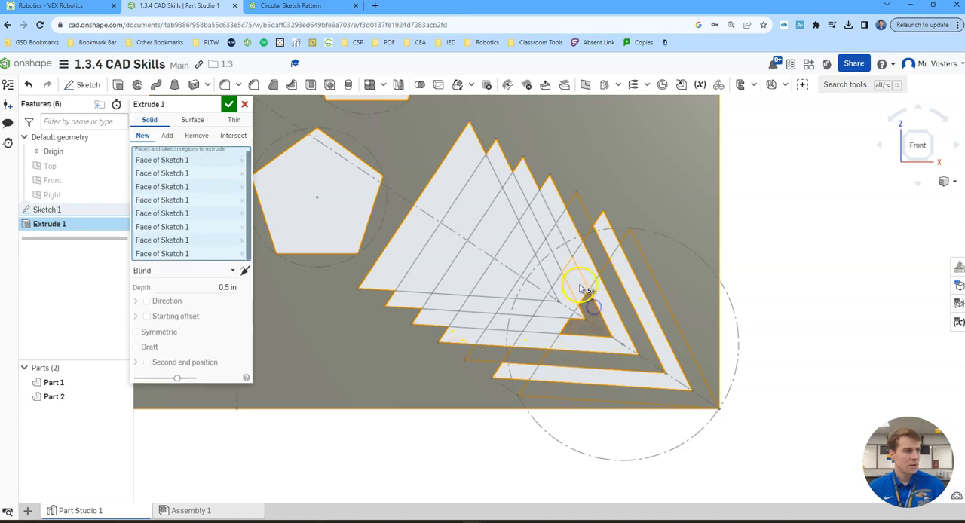
click(577, 282)
click(560, 251)
click(546, 219)
click(533, 188)
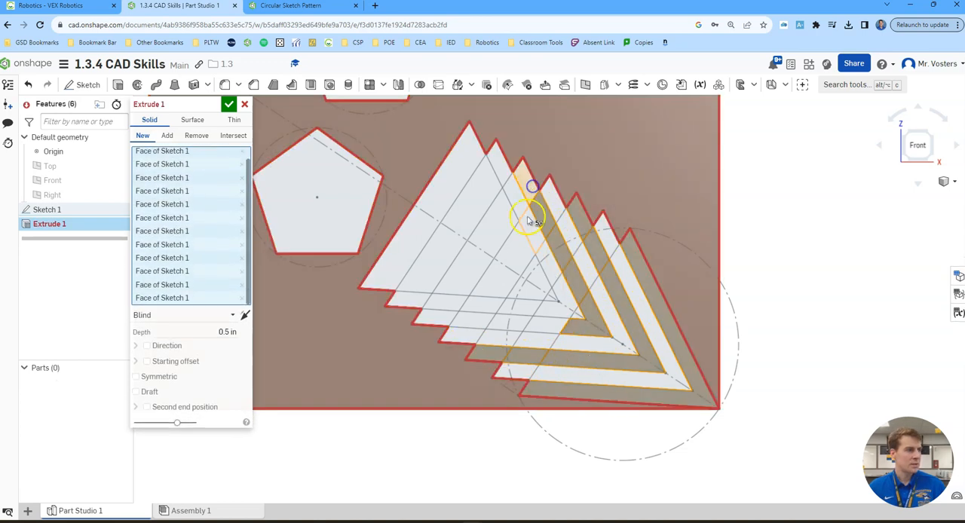
click(545, 322)
click(509, 321)
click(473, 319)
click(437, 319)
- Add the regions of the farthest triangle to the extrusion, leaving three V-shaped slots open, and accept it
click(497, 286)
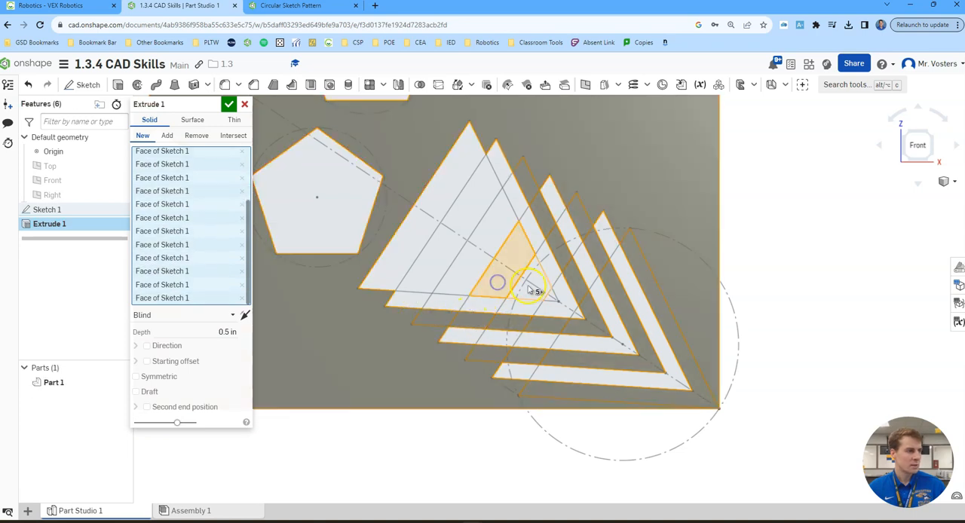
click(534, 290)
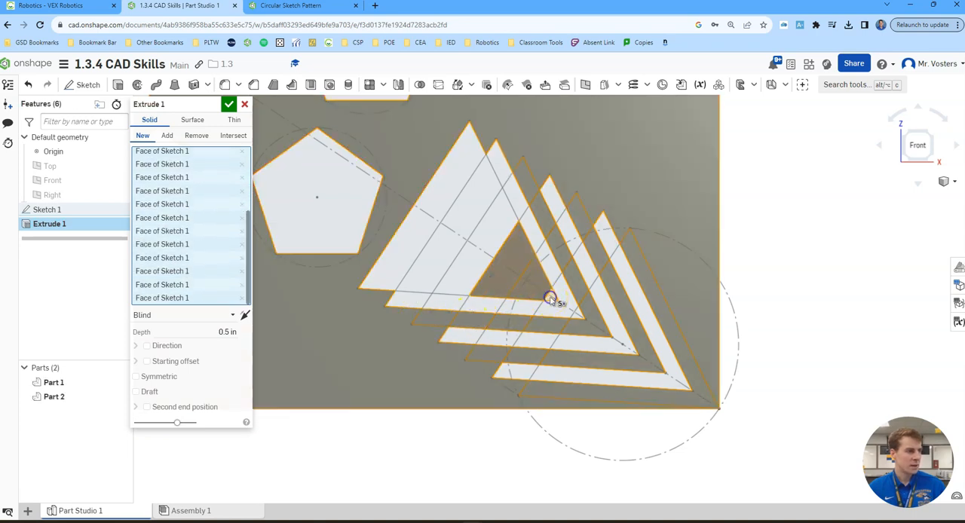
click(502, 234)
click(435, 195)
scroll(663, 193, down, 3)
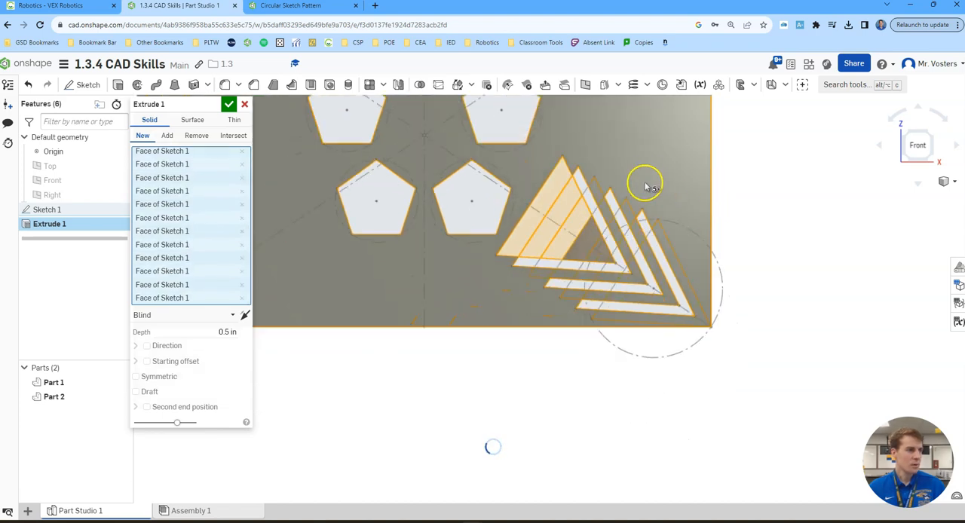
scroll(709, 241, down, 2)
scroll(761, 268, up, 1)
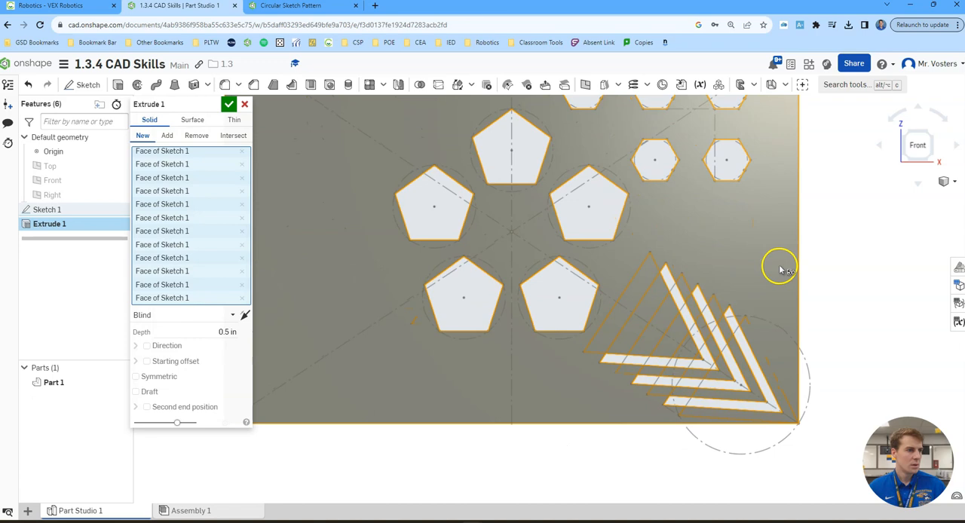
scroll(602, 240, down, 2)
scroll(693, 226, up, 3)
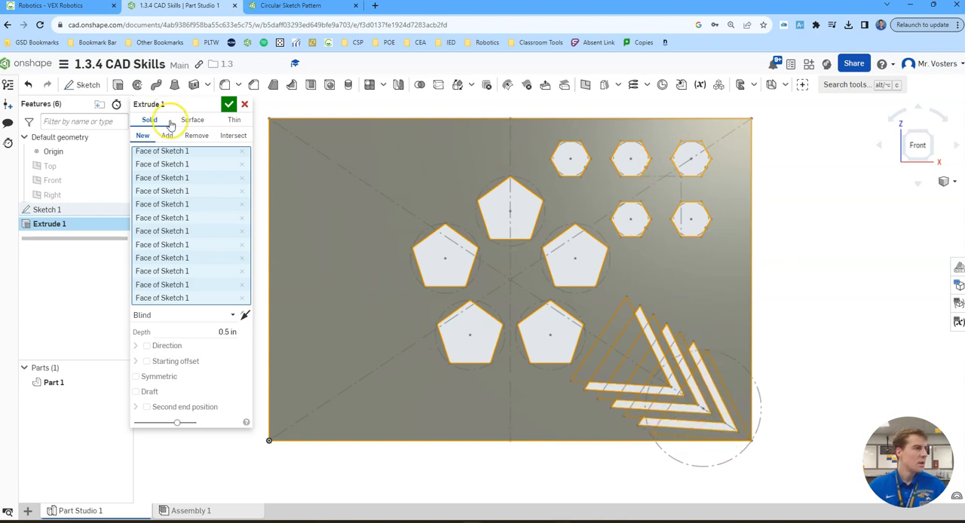
click(229, 105)
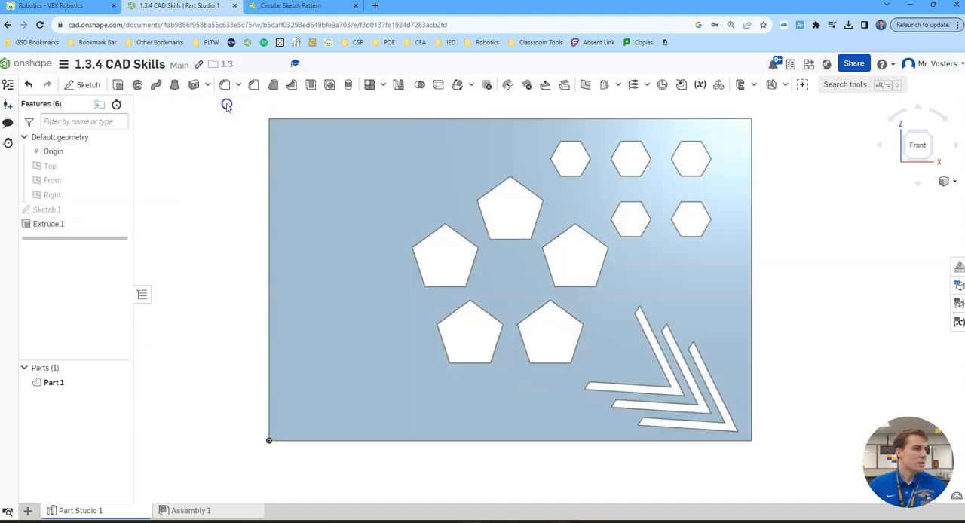
click(932, 136)
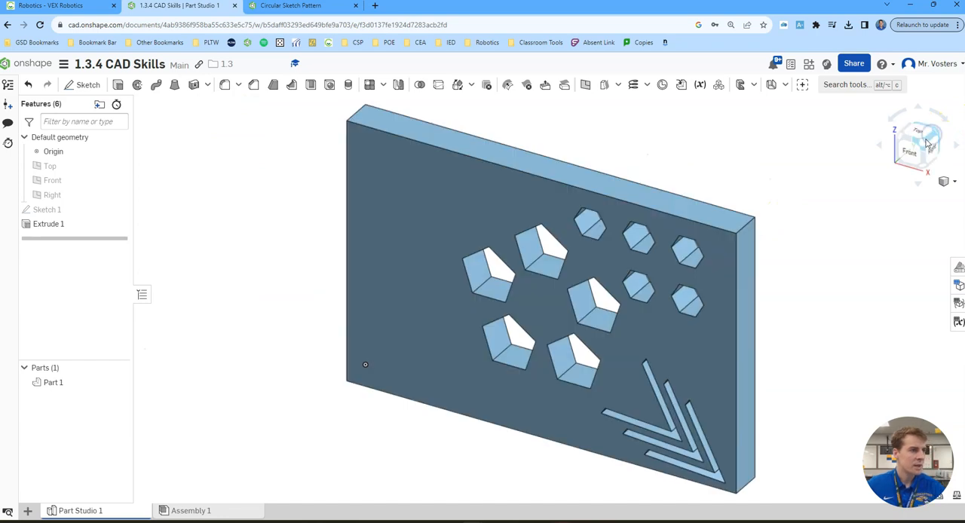
middle_drag(803, 279, 789, 259)
click(911, 156)
middle_drag(733, 247, 655, 258)
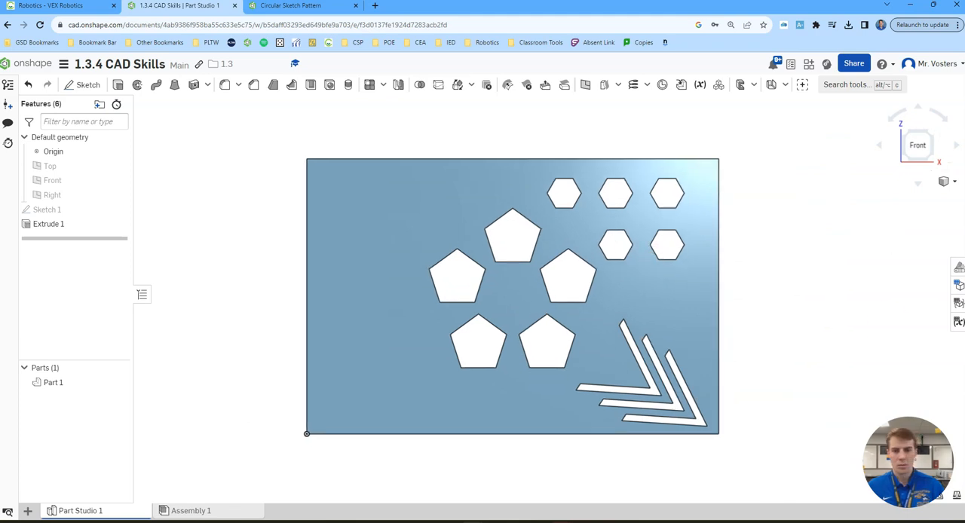
click(510, 262)
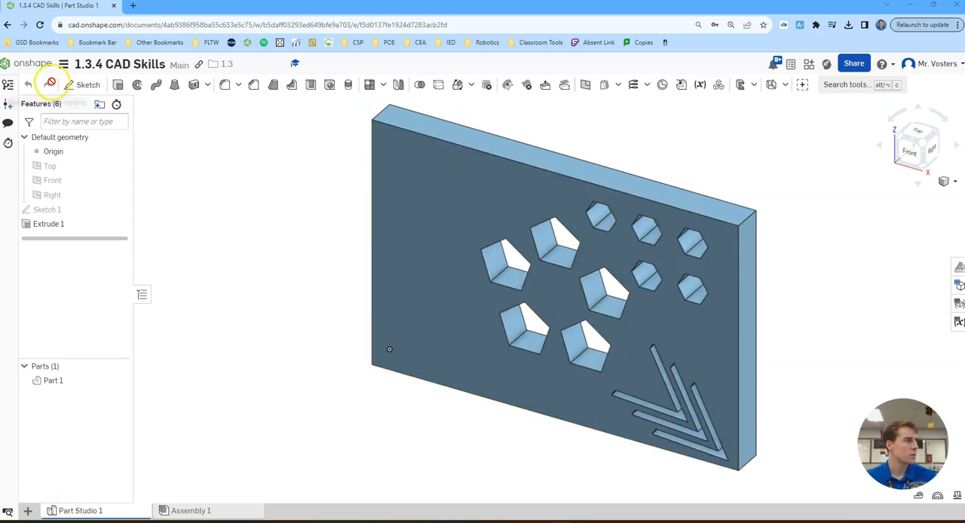
- Start a new sketch on the plate's front face and view it straight on
click(80, 89)
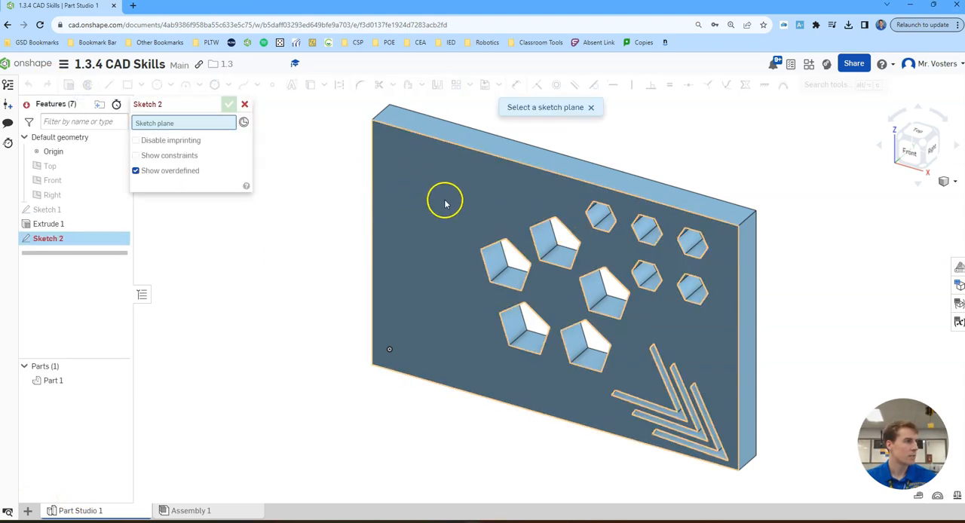
click(442, 195)
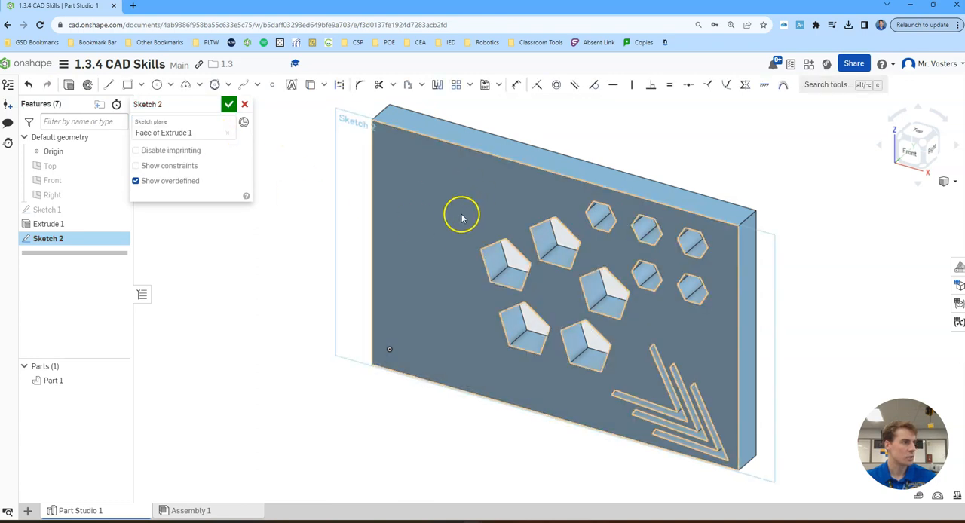
click(909, 151)
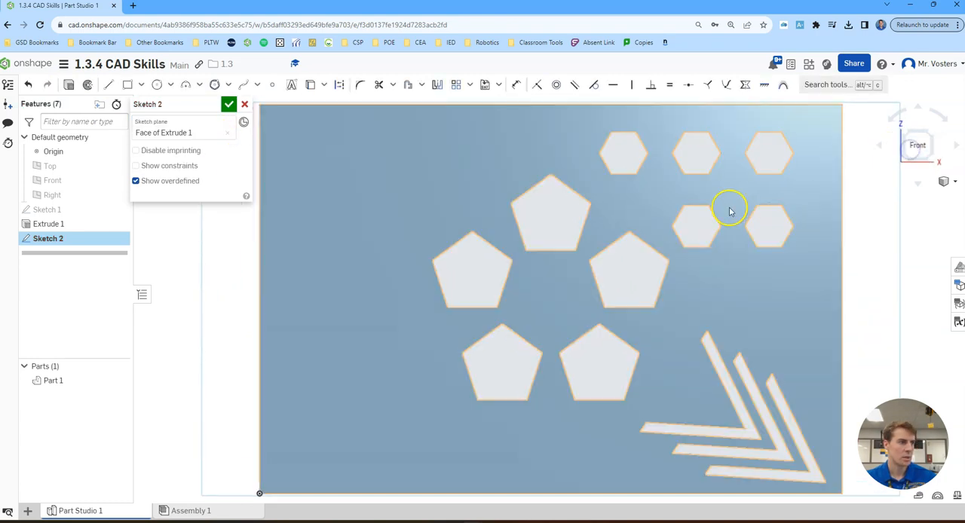
- Offset the five edges of the top pentagon cutout outward by 0.1 in
scroll(731, 210, down, 3)
middle_drag(709, 198, 643, 237)
scroll(641, 230, up, 2)
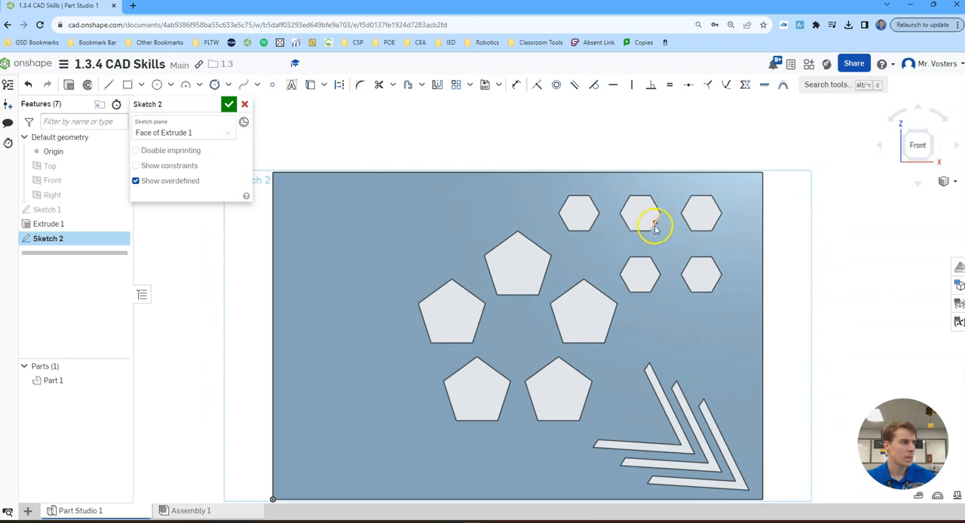
click(408, 86)
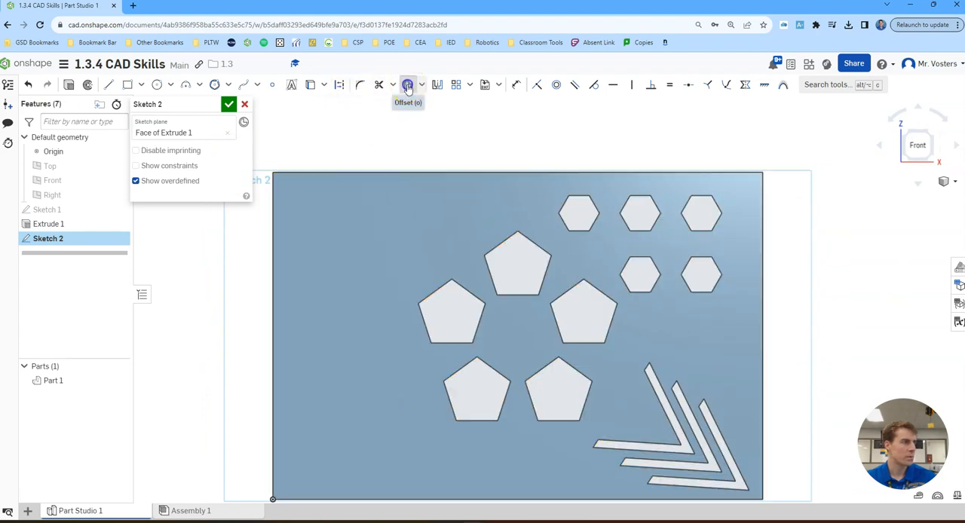
click(504, 242)
click(534, 243)
click(546, 269)
click(521, 293)
click(491, 279)
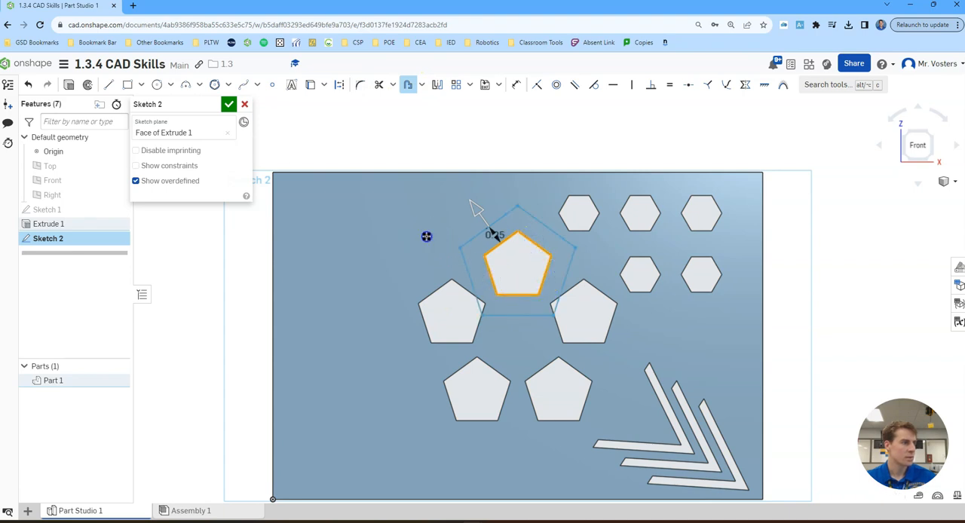
click(468, 250)
key(Return)
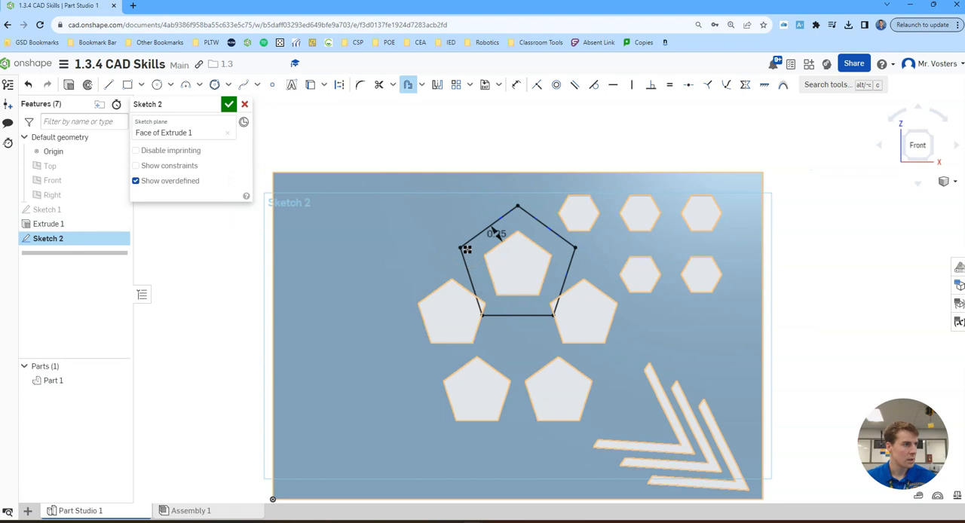
- Offset the five edges of the lower-right pentagon cutout outward by 0.1 in
click(548, 367)
click(569, 367)
click(585, 404)
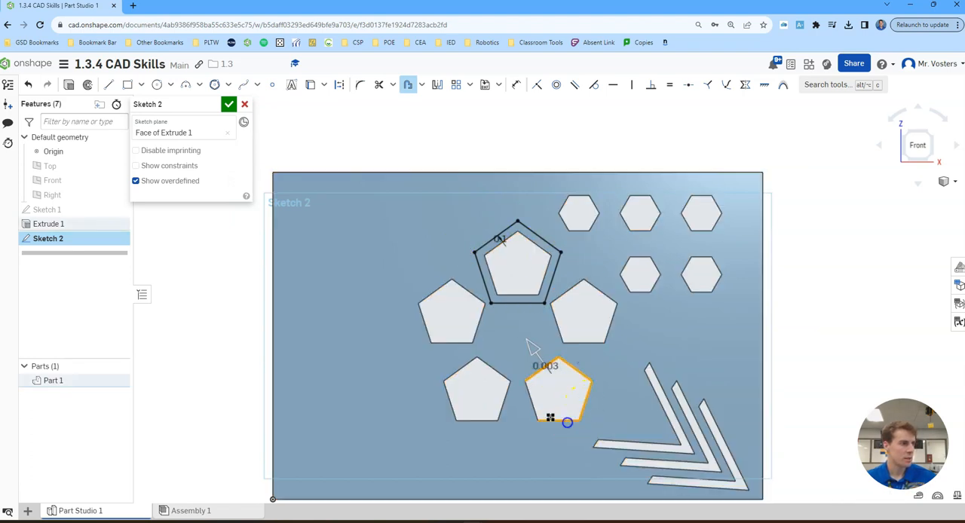
click(532, 408)
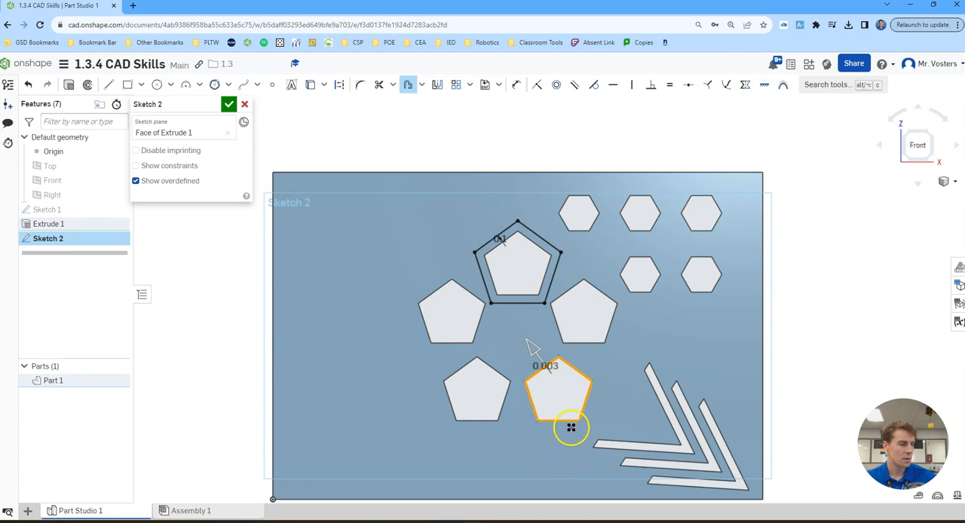
click(533, 455)
key(Return)
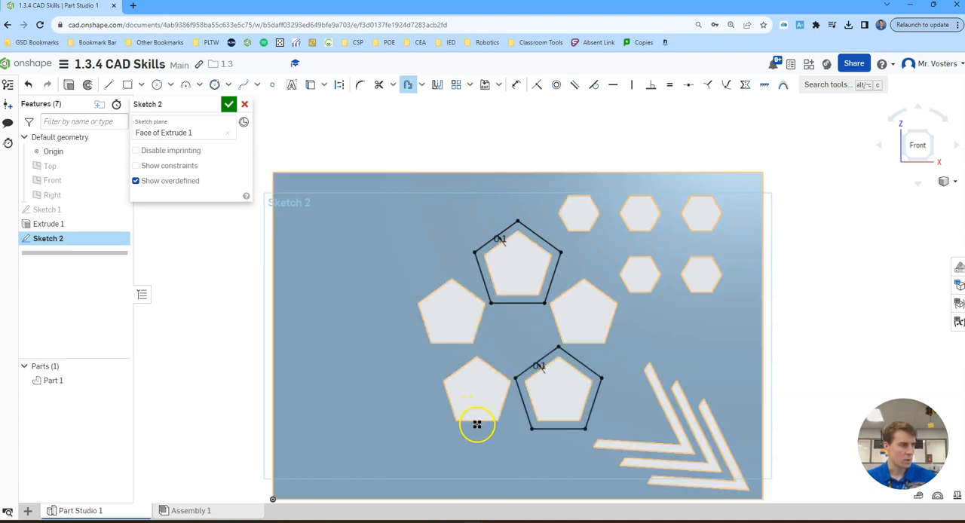
- Offset the five edges of the lower-left pentagon cutout outward by 0.1 in
click(503, 408)
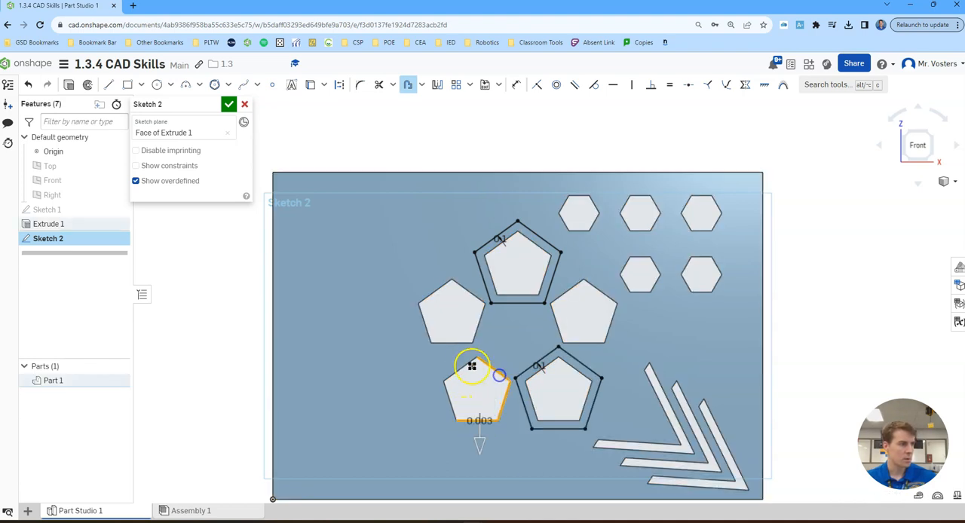
click(423, 408)
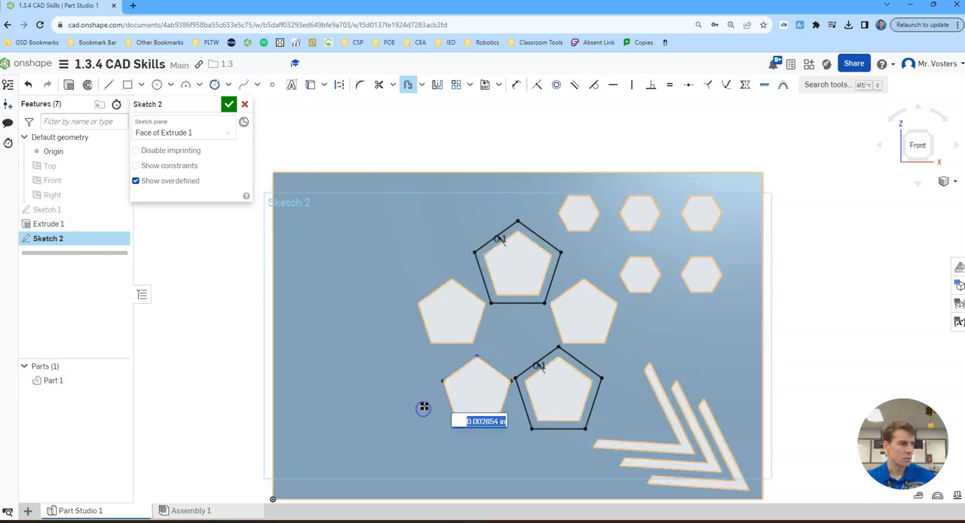
text(0.1)
key(Return)
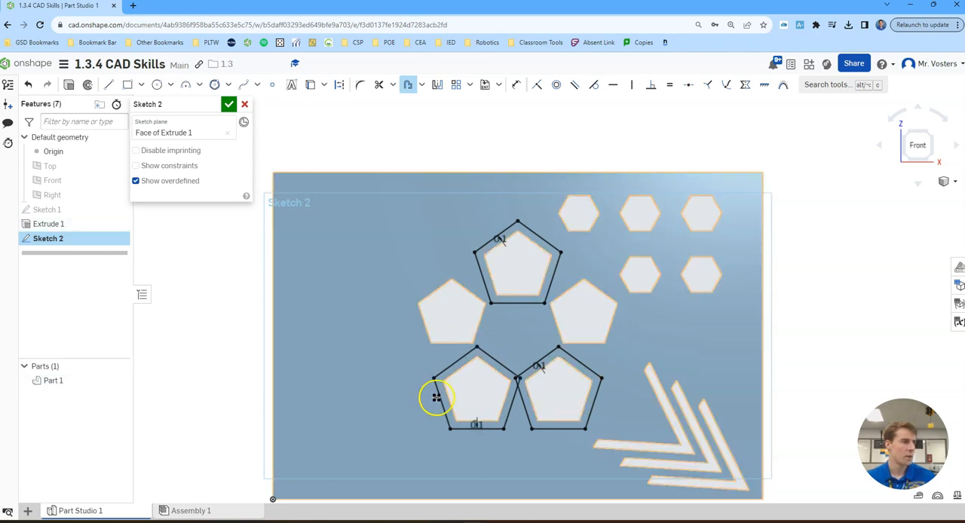
- Fillet the top and lower-right corners of the top pentagon's offset outline with a 0.2 in radius
scroll(468, 381, up, 5)
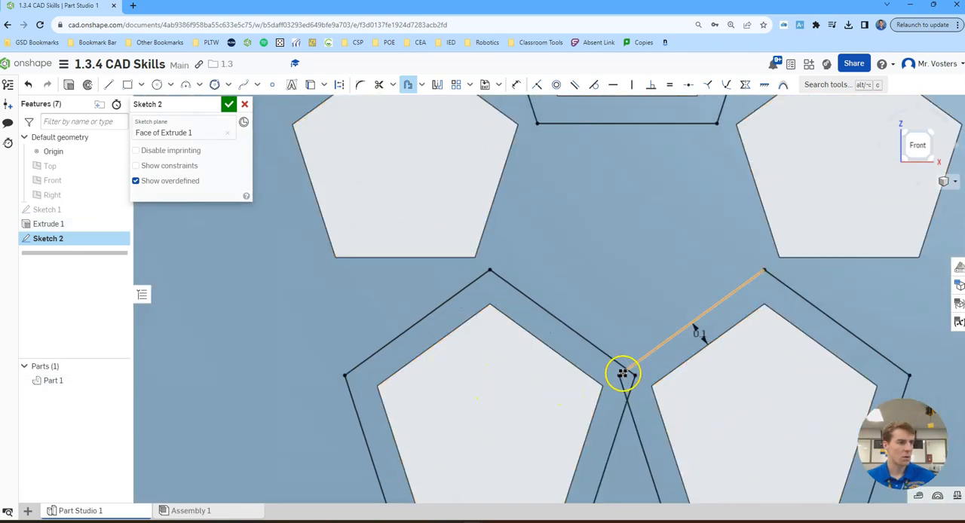
scroll(646, 371, down, 3)
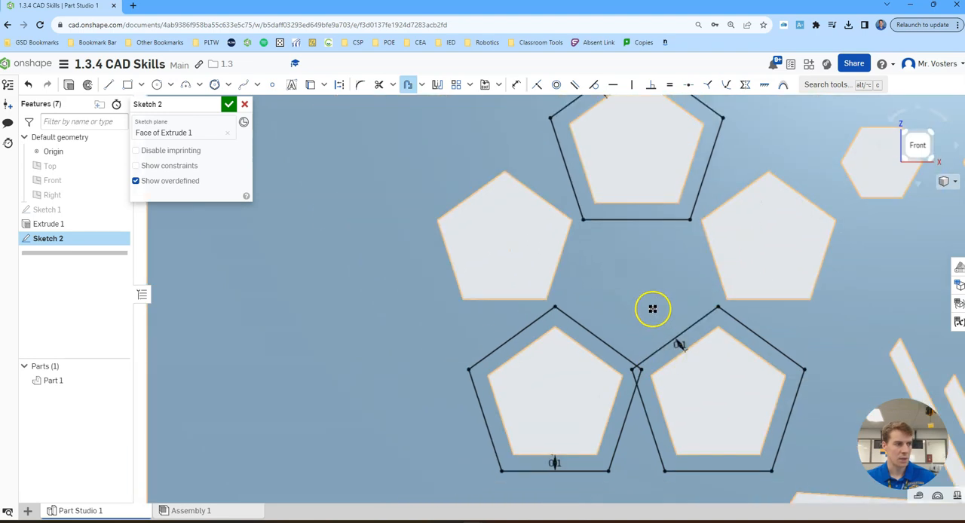
scroll(652, 309, down, 4)
middle_drag(729, 329, 696, 312)
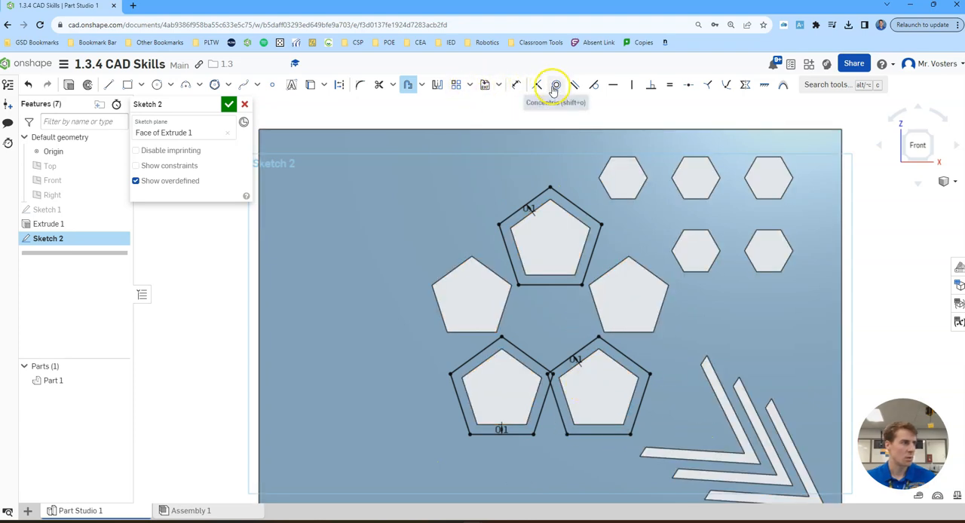
click(360, 87)
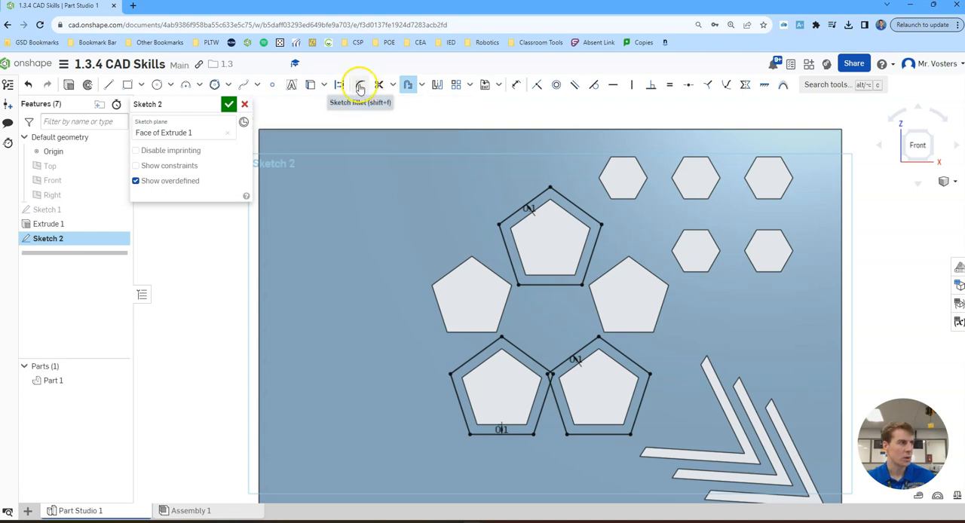
click(360, 88)
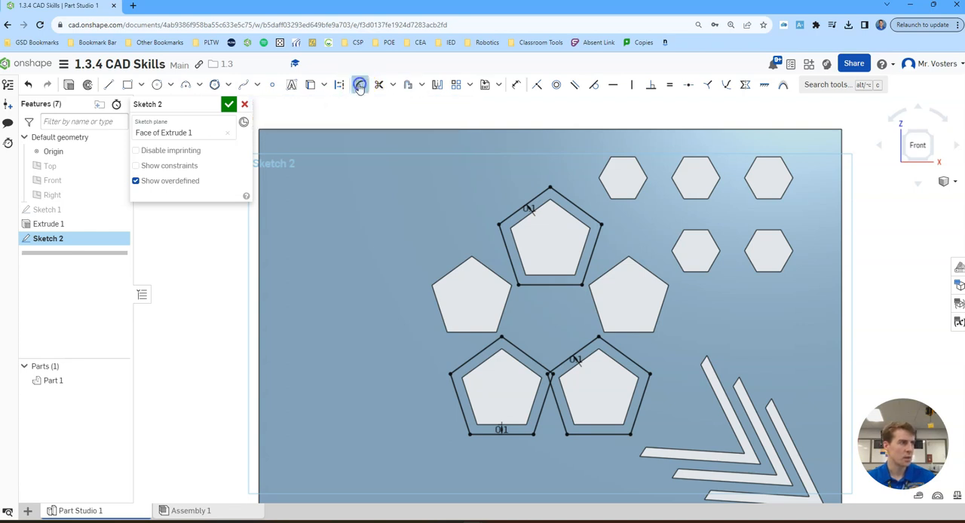
click(555, 192)
click(545, 190)
click(599, 234)
click(562, 287)
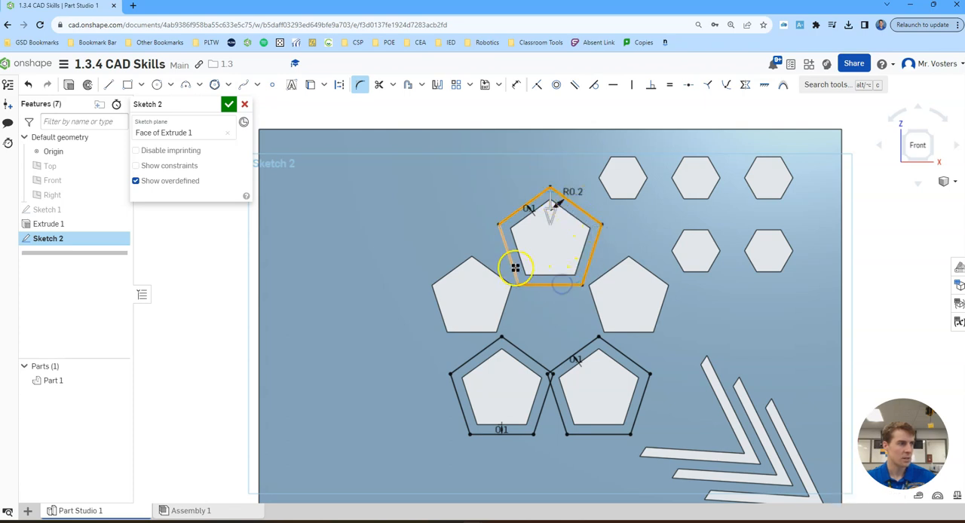
click(405, 174)
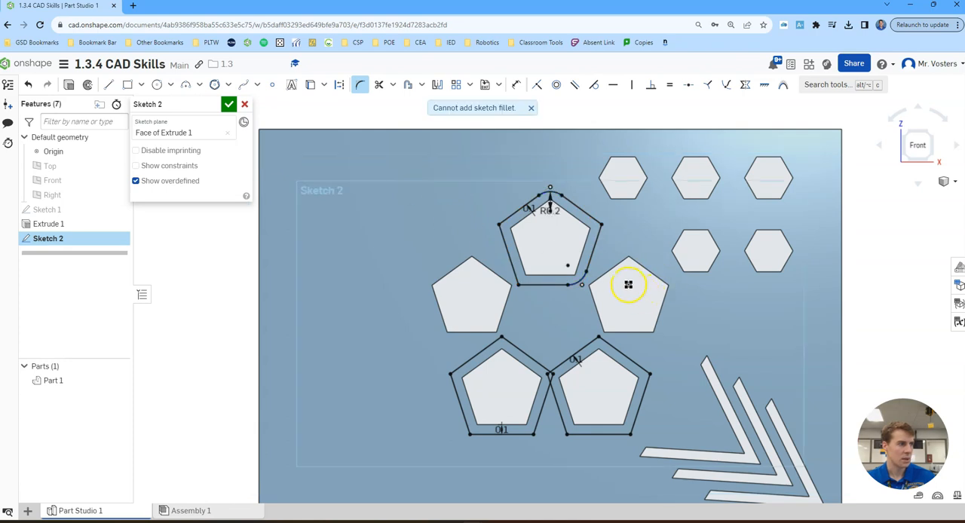
- Fillet the remaining three corners of the top pentagon's offset outline with a 0.2 in radius
click(359, 84)
click(360, 85)
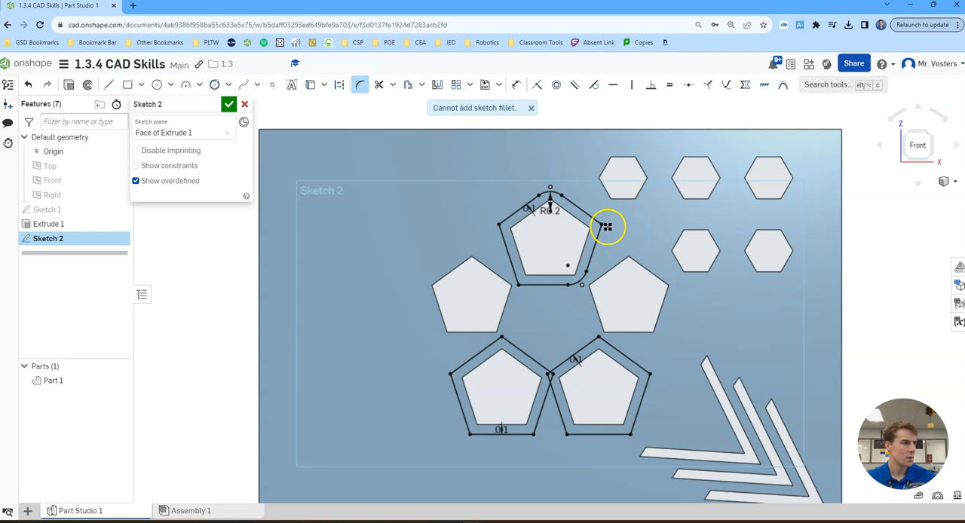
click(602, 223)
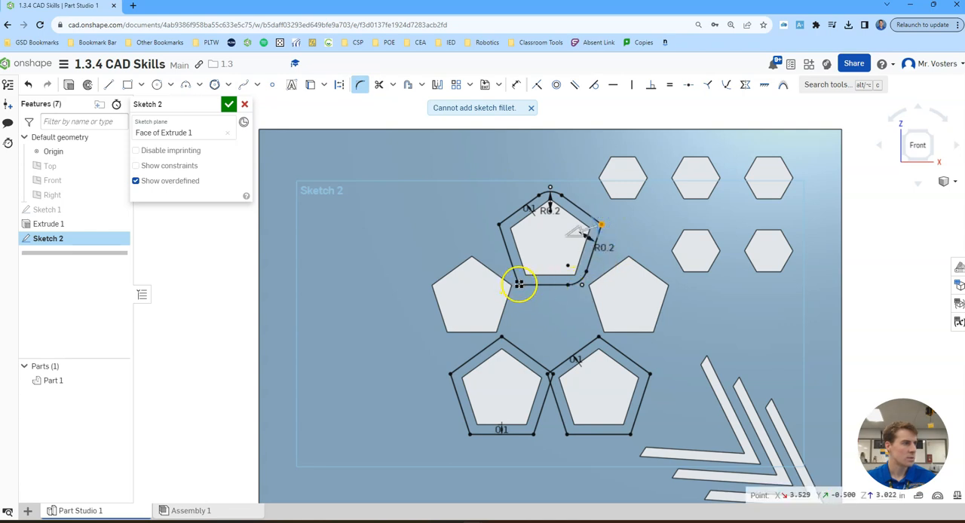
click(500, 223)
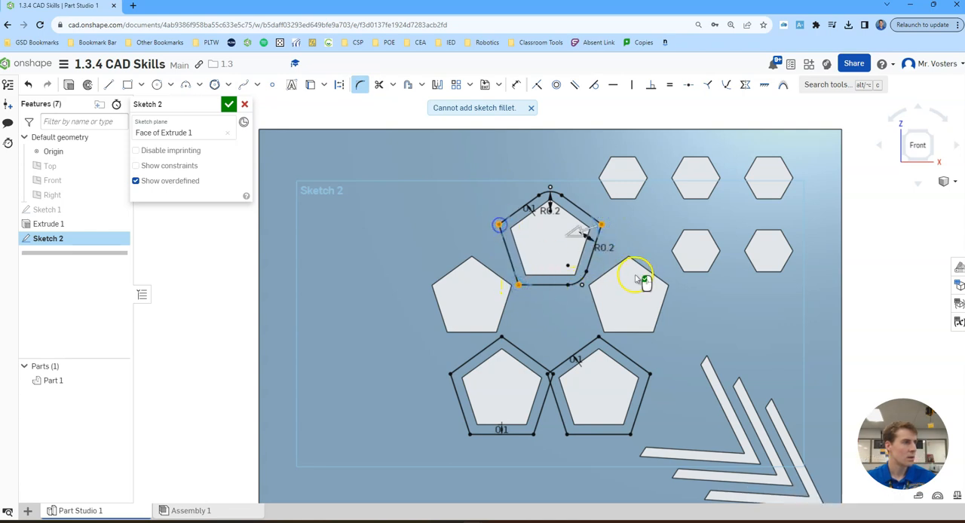
click(452, 208)
click(458, 209)
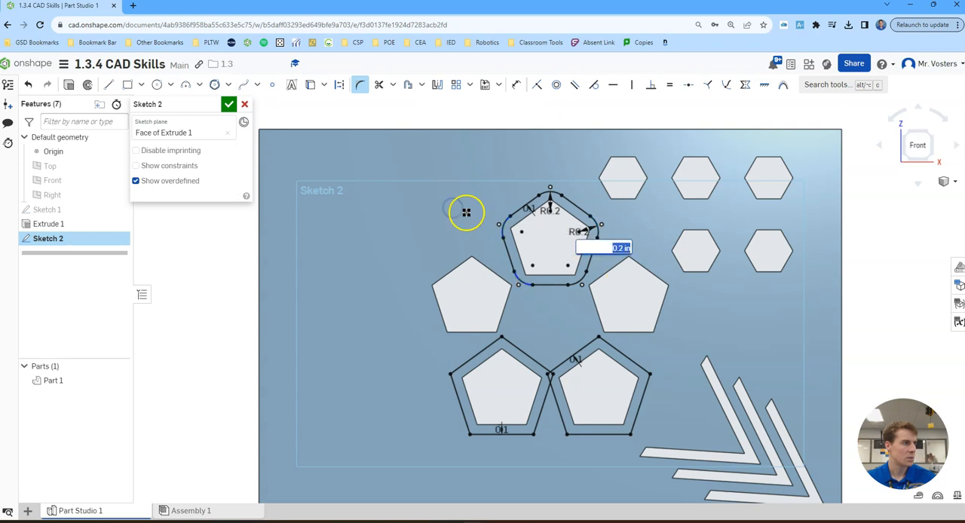
- Fillet all corners of the two lower pentagons' offset outlines with a 0.2 in radius
scroll(581, 352, up, 2)
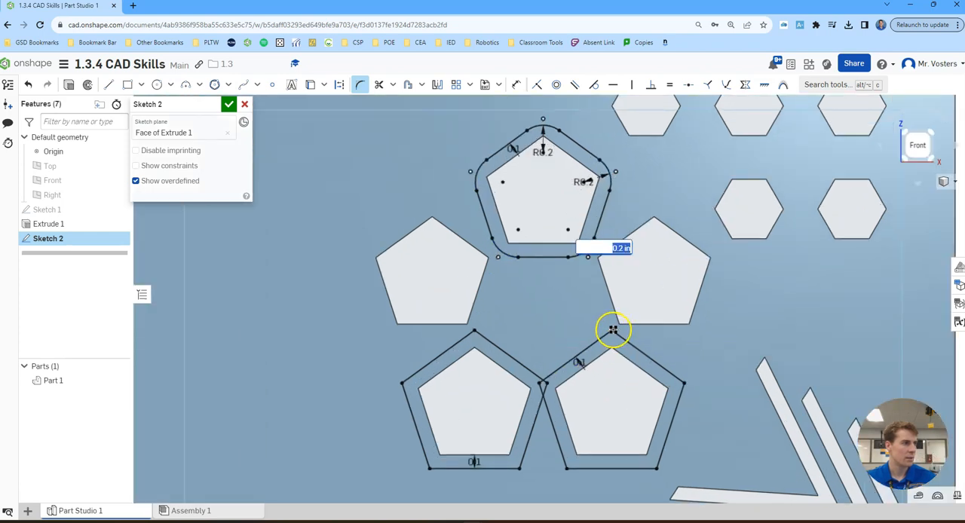
click(613, 331)
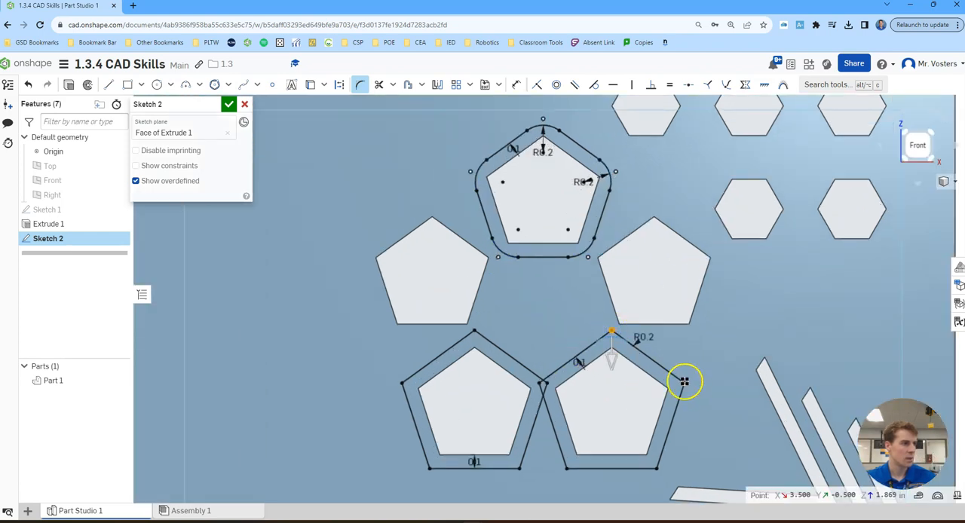
click(684, 383)
click(656, 468)
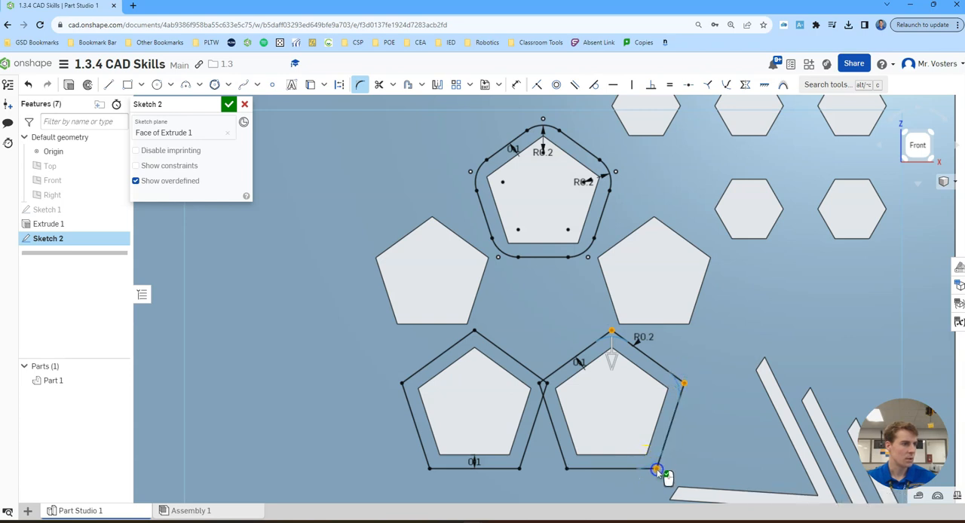
click(567, 469)
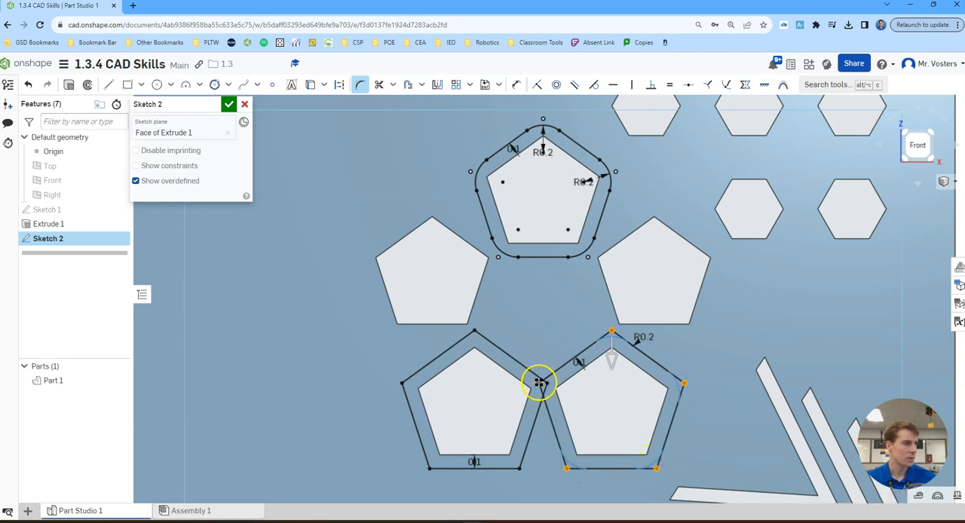
click(547, 384)
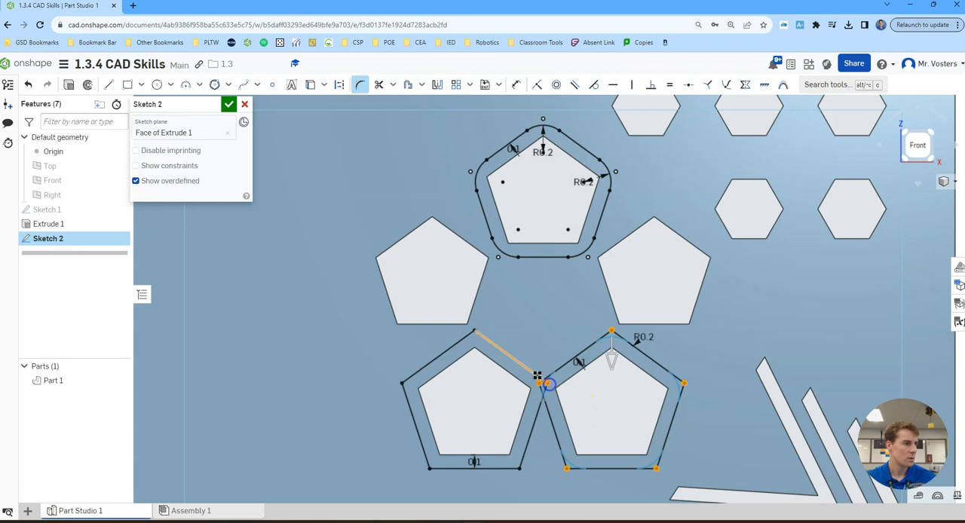
click(475, 330)
click(402, 384)
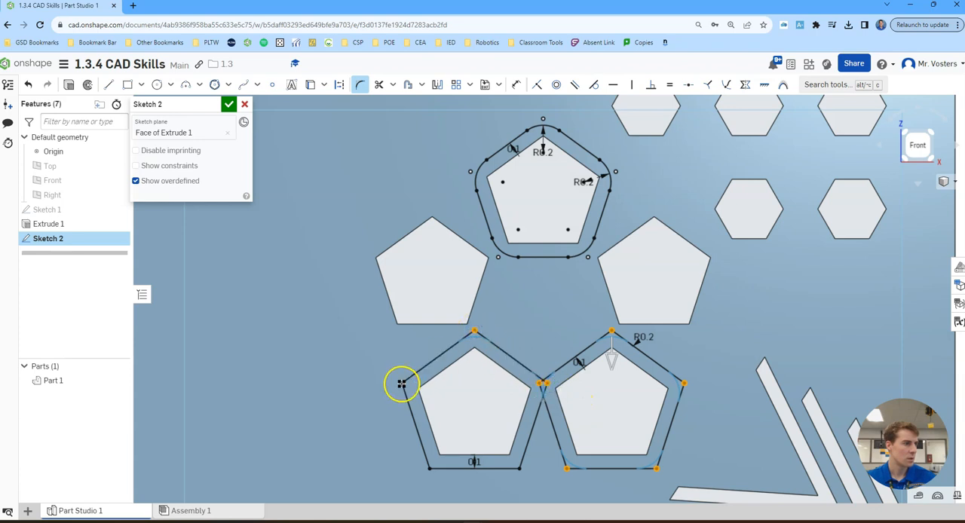
click(520, 469)
click(372, 407)
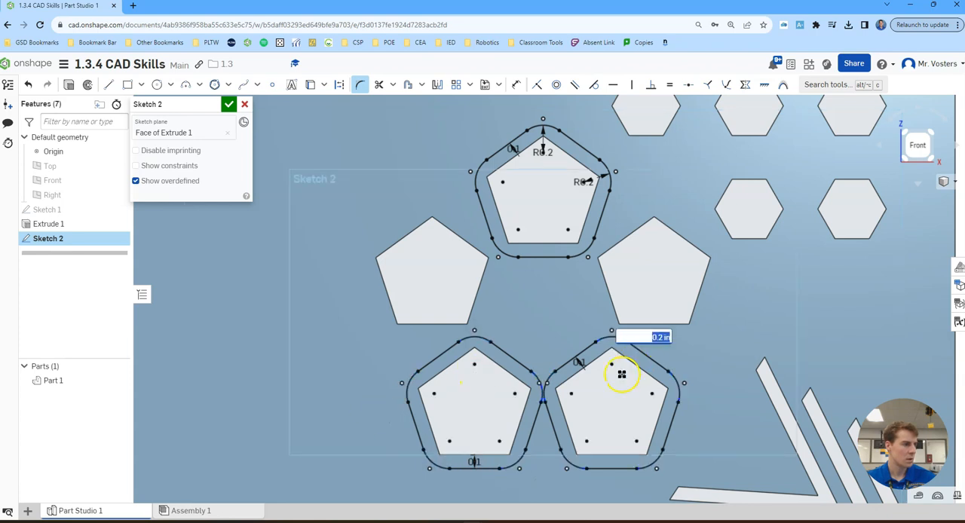
- Check the gap between the two lower rounded outlines and finish the sketch
scroll(552, 394, up, 5)
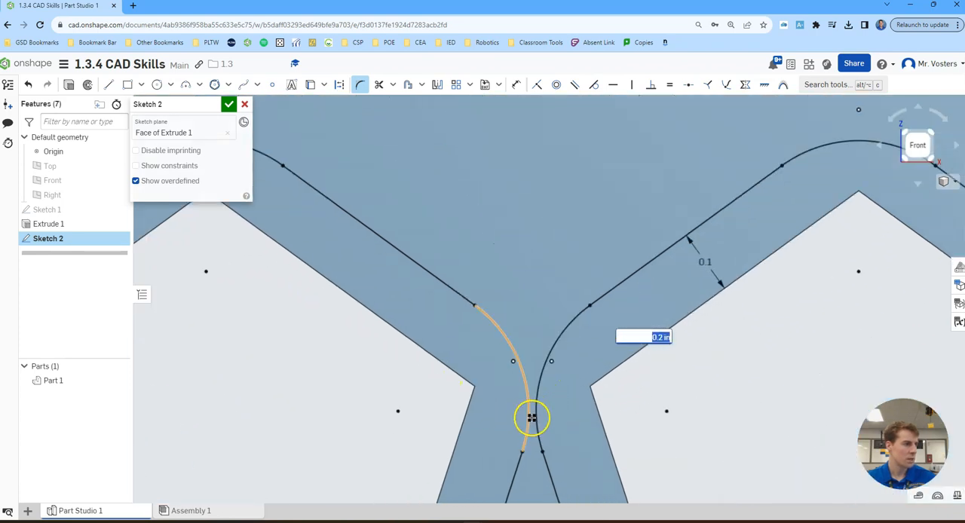
scroll(533, 405, down, 6)
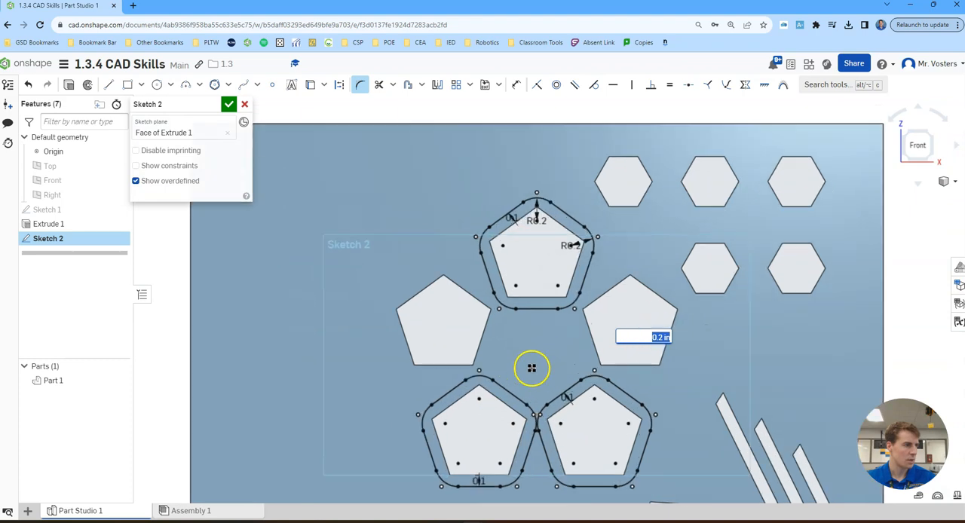
middle_drag(542, 361, 530, 325)
scroll(528, 403, up, 7)
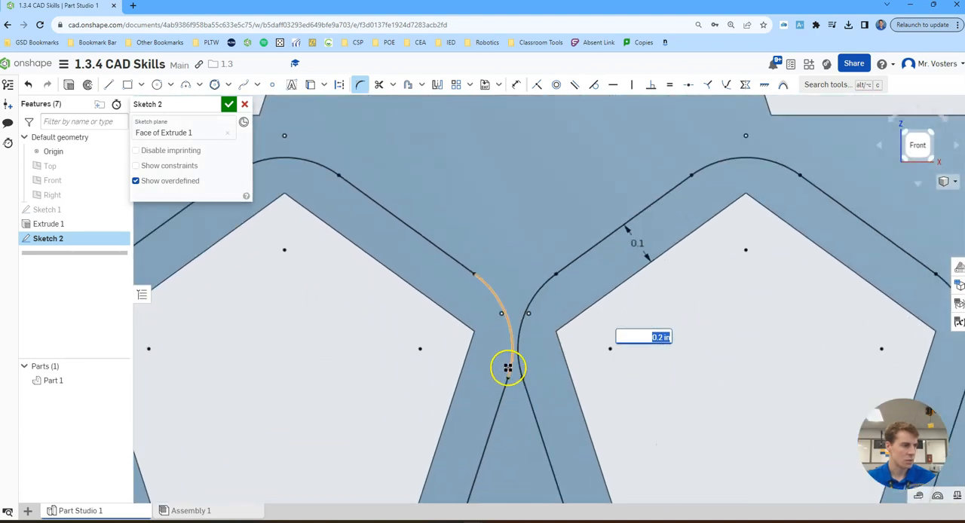
scroll(513, 331, down, 6)
scroll(512, 329, down, 3)
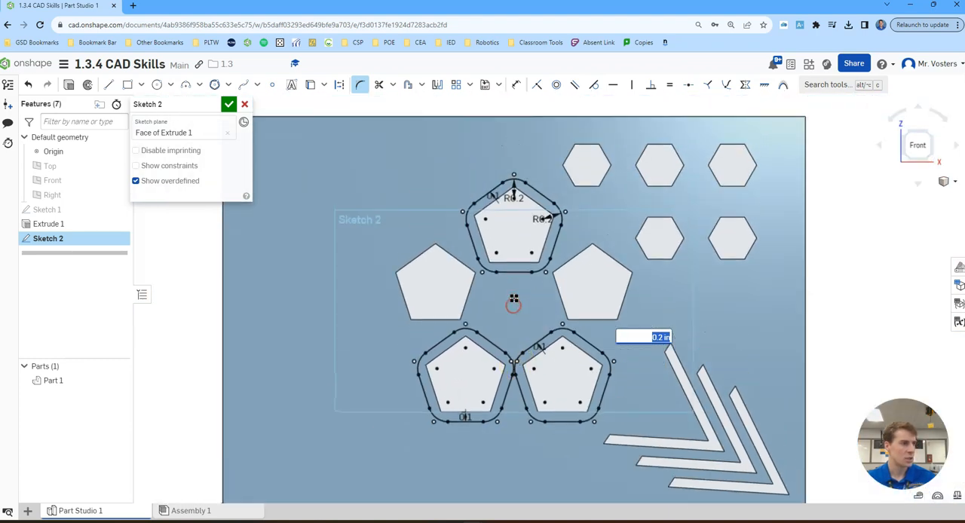
click(229, 106)
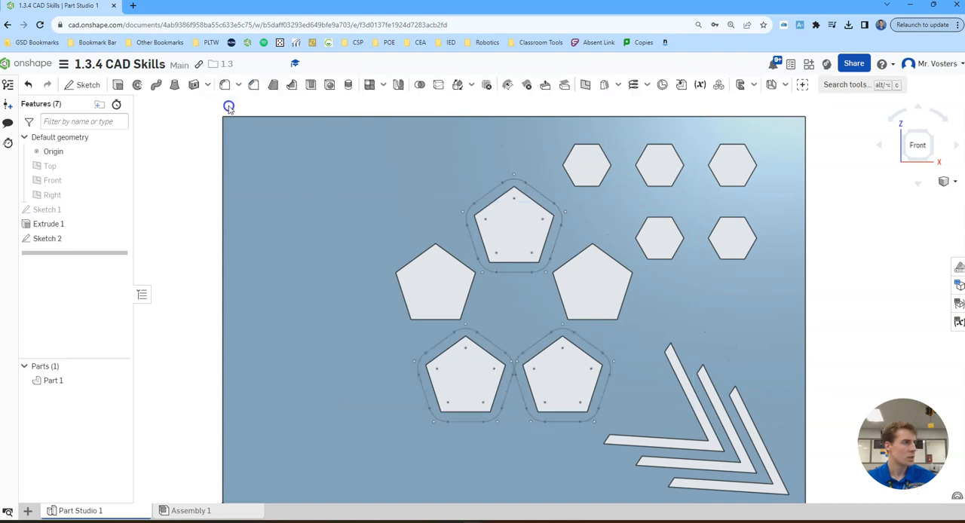
- Extrude the three rounded rings around the pentagon cutouts 0.5 in outward, adding them to the plate
click(121, 86)
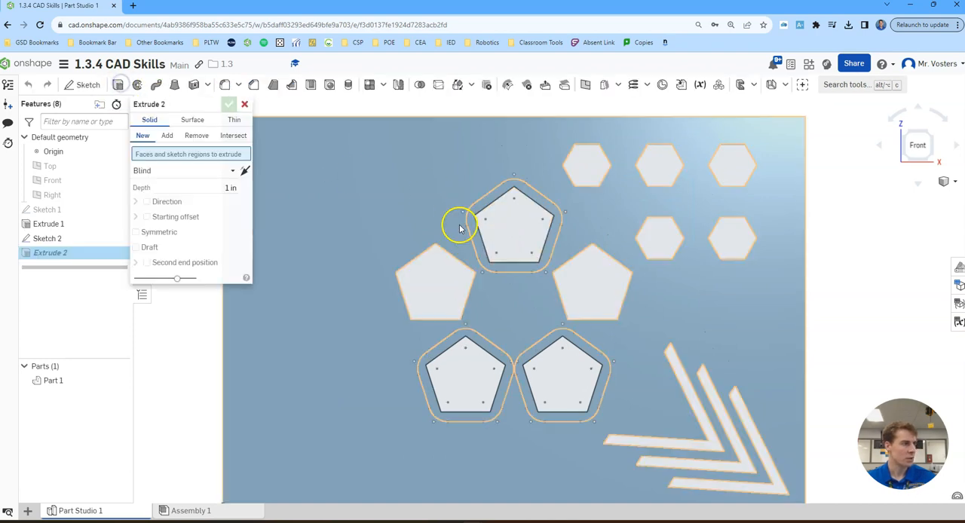
click(476, 235)
click(486, 355)
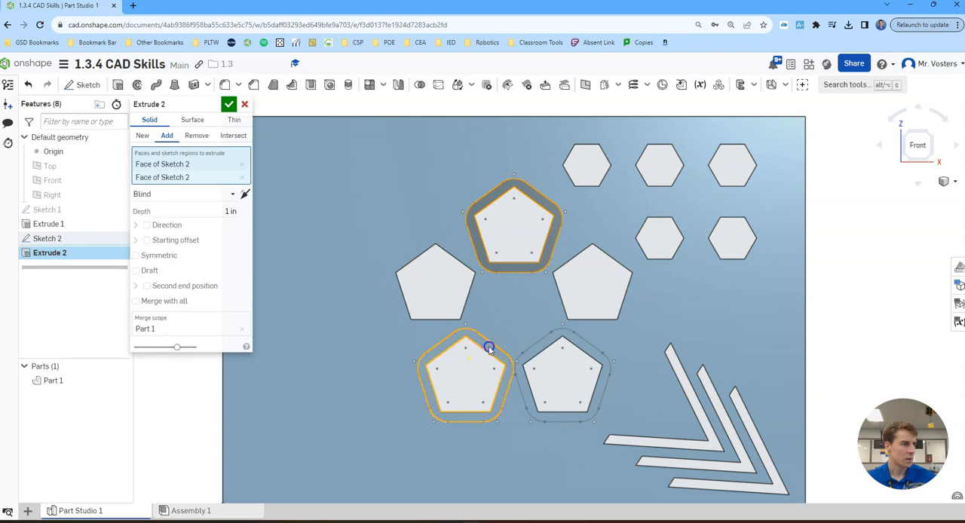
click(550, 344)
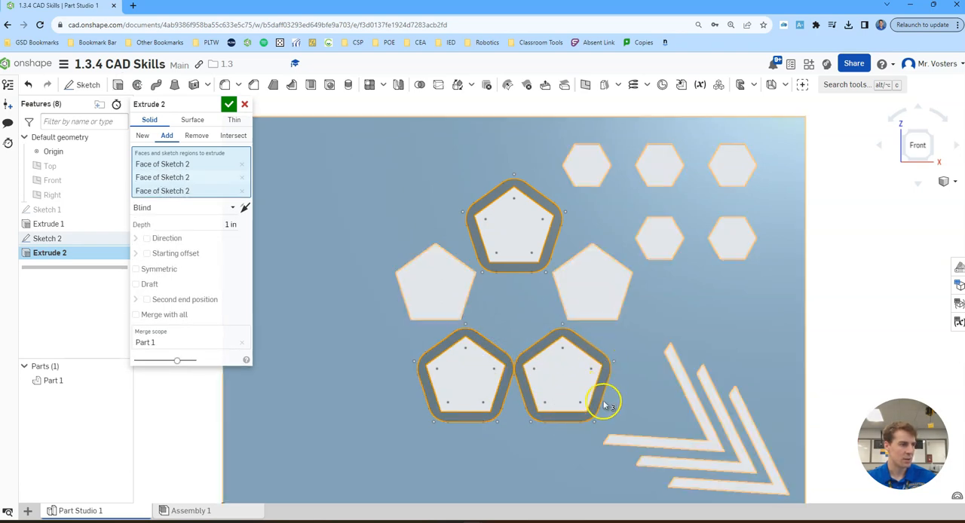
click(230, 224)
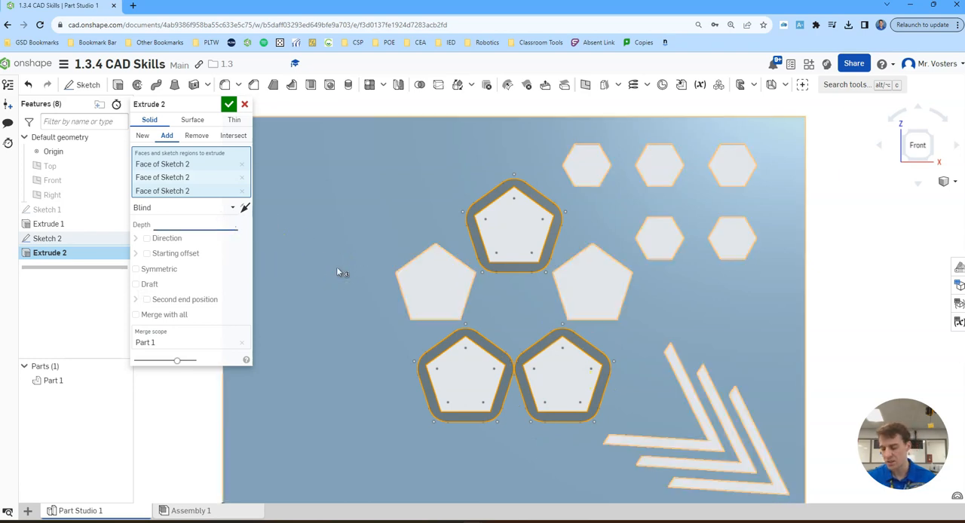
text(.5)
key(Return)
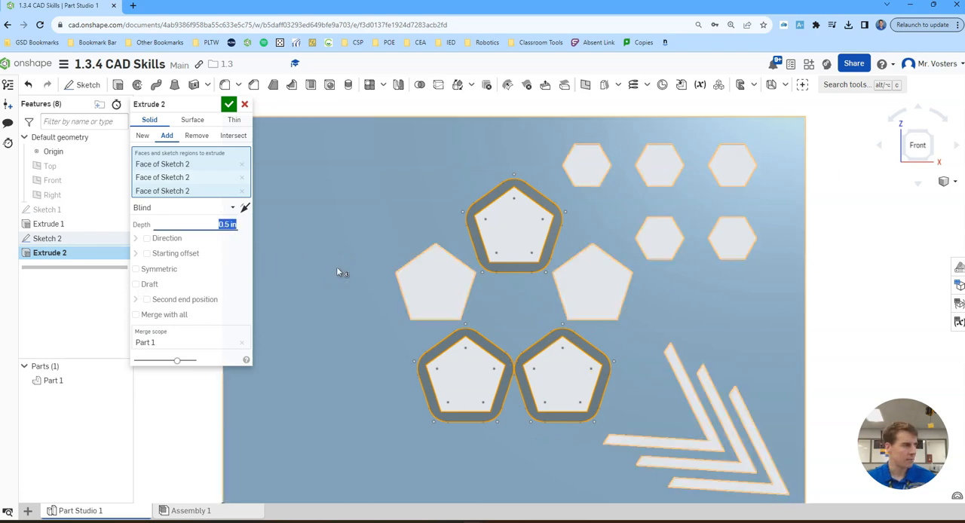
click(229, 104)
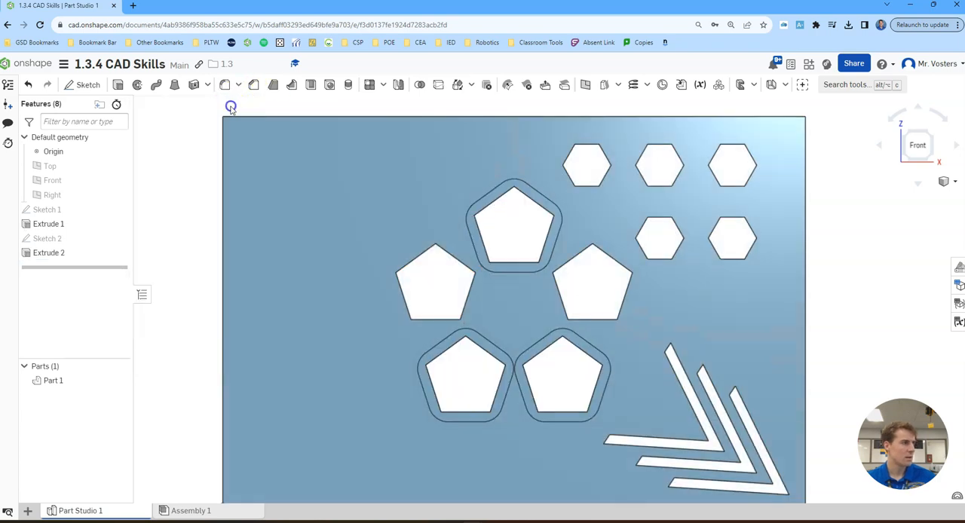
- Show the finished plate in an isometric view and capture a screenshot of it
click(934, 135)
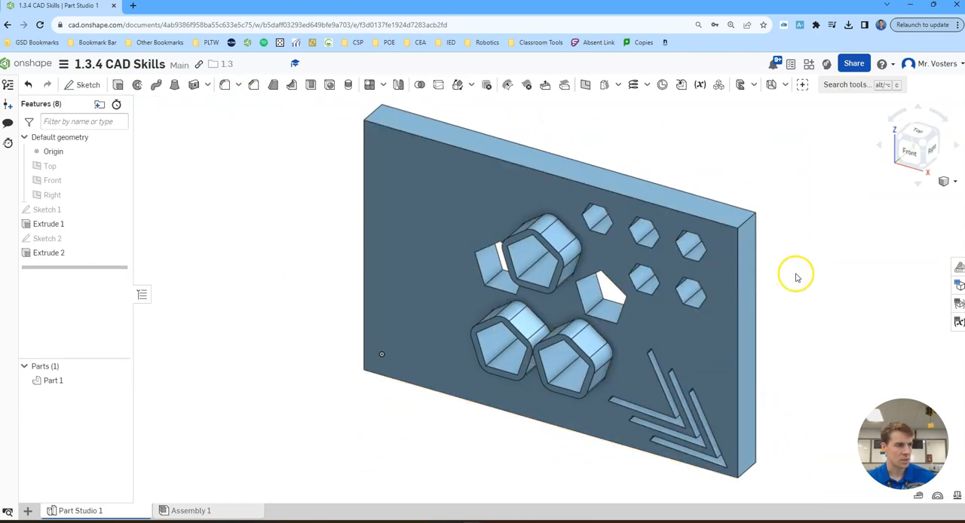
right_drag(797, 276, 769, 253)
middle_drag(769, 253, 756, 303)
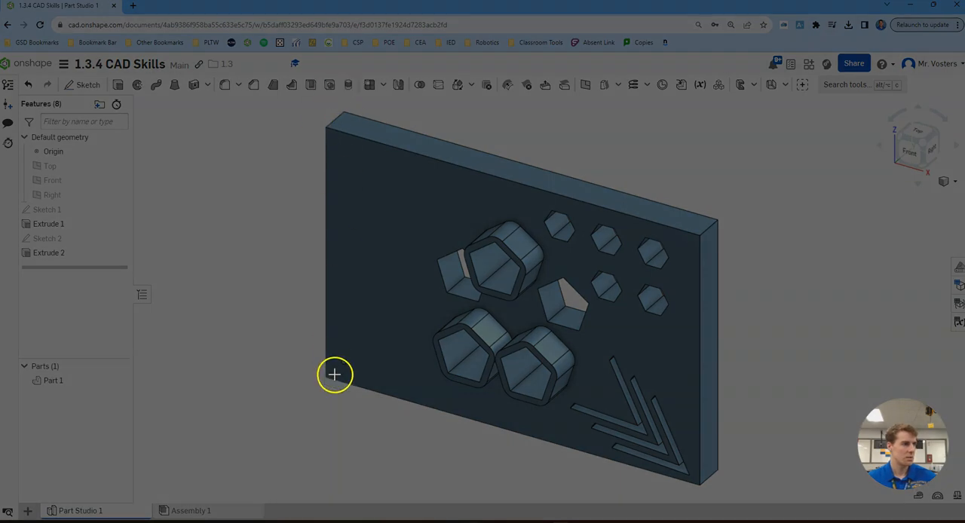
drag(288, 474, 963, 49)
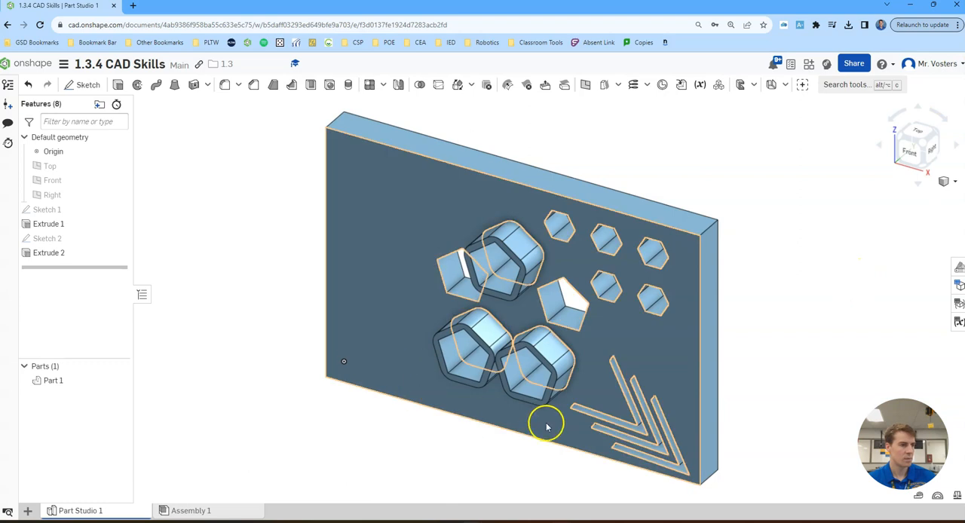